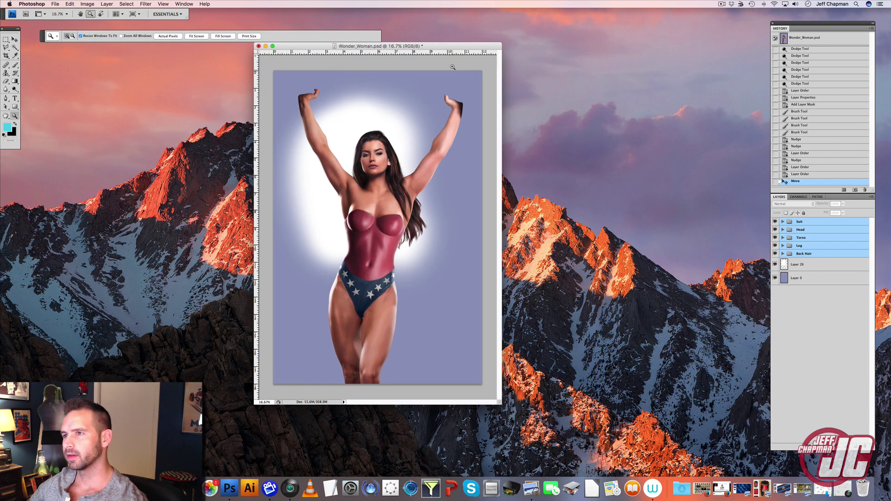
- Enlarge the view of the Wonder_Woman.psd figure to 33.3%, and resize and reposition its document window
{"action": "left_click_drag", "start_coordinate": [450, 46], "coordinate": [450, 59]}
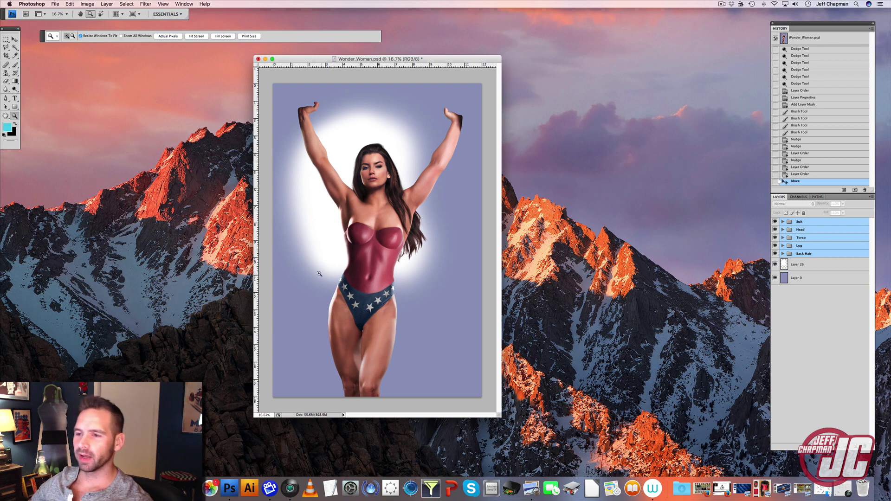
{"action": "left_click", "coordinate": [385, 257]}
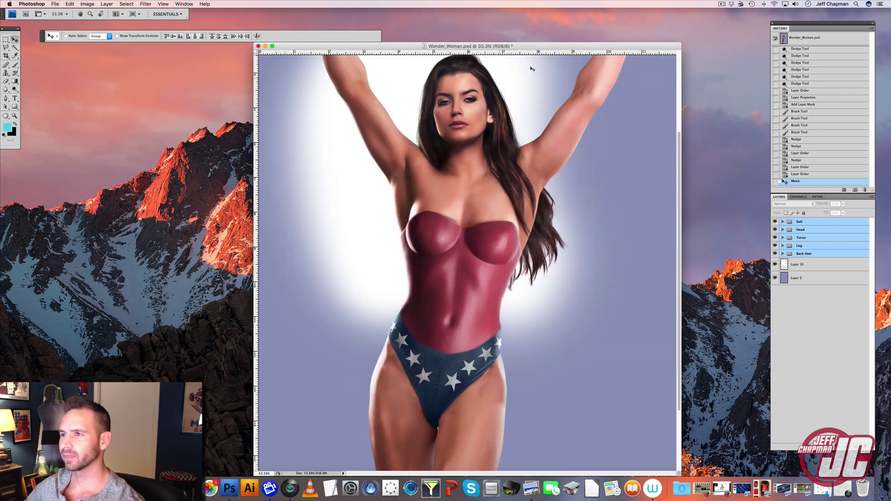
{"action": "left_click", "coordinate": [472, 304]}
{"action": "key", "text": "v"}
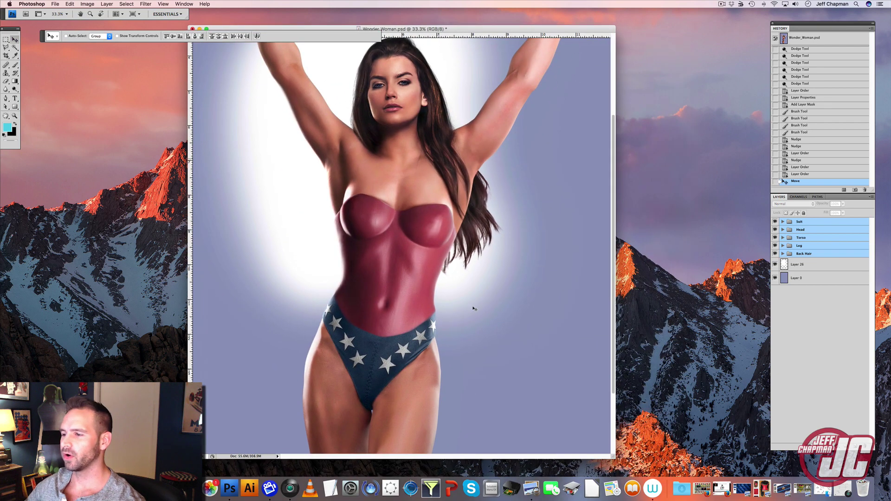
{"action": "left_click_drag", "start_coordinate": [612, 457], "coordinate": [634, 447]}
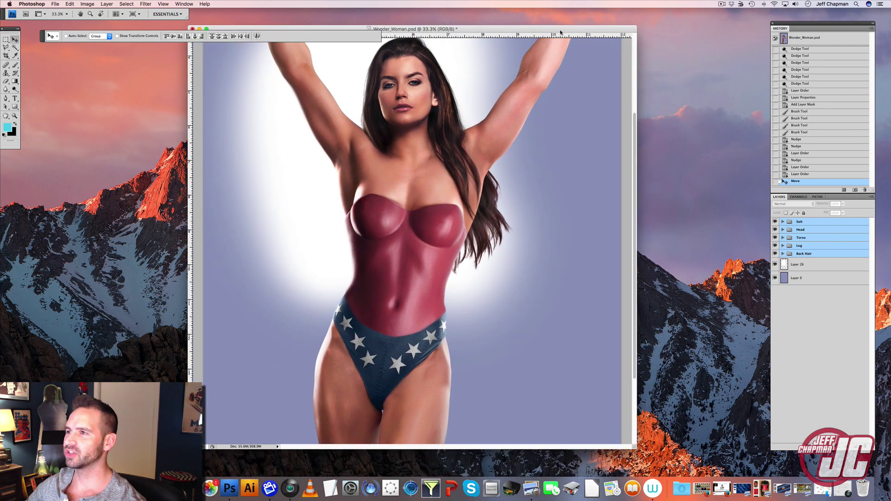
{"action": "left_click_drag", "start_coordinate": [560, 29], "coordinate": [545, 34]}
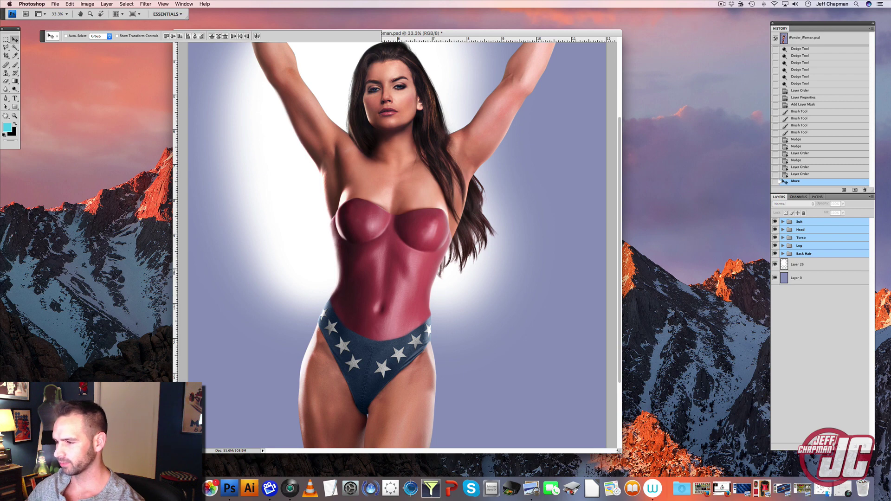
{"action": "left_click_drag", "start_coordinate": [618, 451], "coordinate": [668, 439]}
{"action": "left_click_drag", "start_coordinate": [553, 33], "coordinate": [507, 54]}
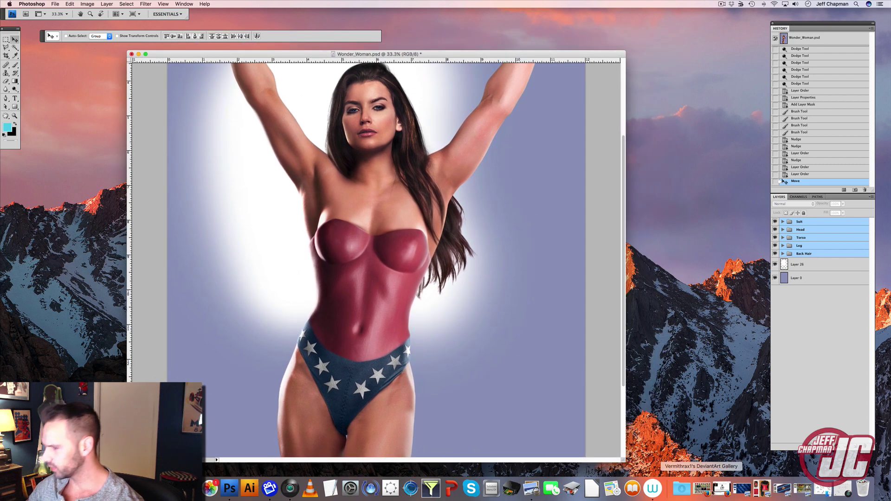
- Switch to Preview, bring up the Wonder Woman chest eagle reference photo and open that image in Photoshop
{"action": "left_click", "coordinate": [800, 487]}
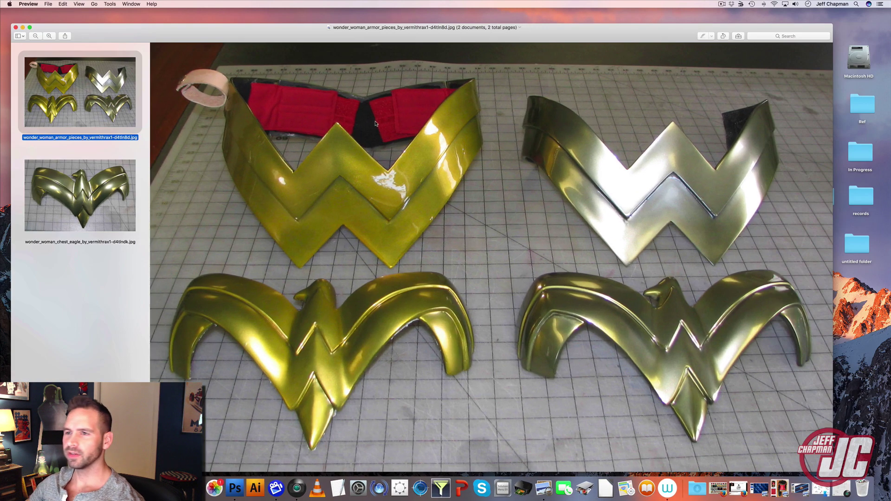
{"action": "left_click", "coordinate": [90, 191]}
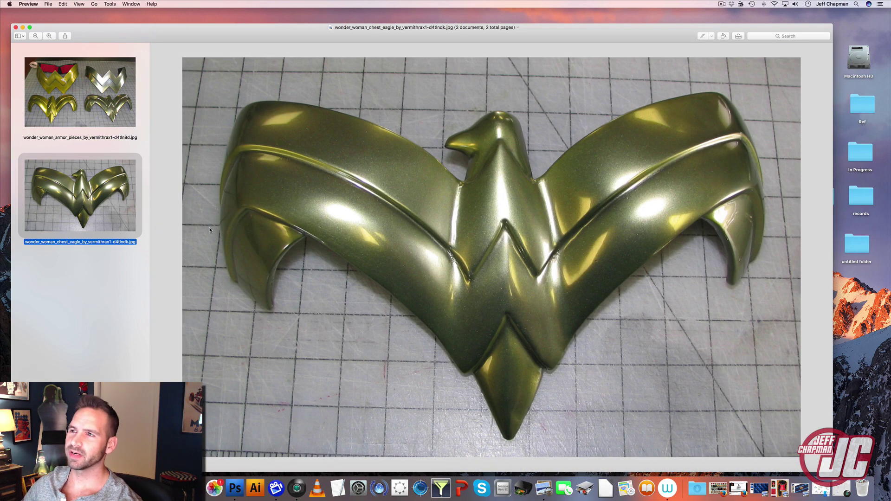
{"action": "left_click_drag", "start_coordinate": [400, 37], "coordinate": [398, 31]}
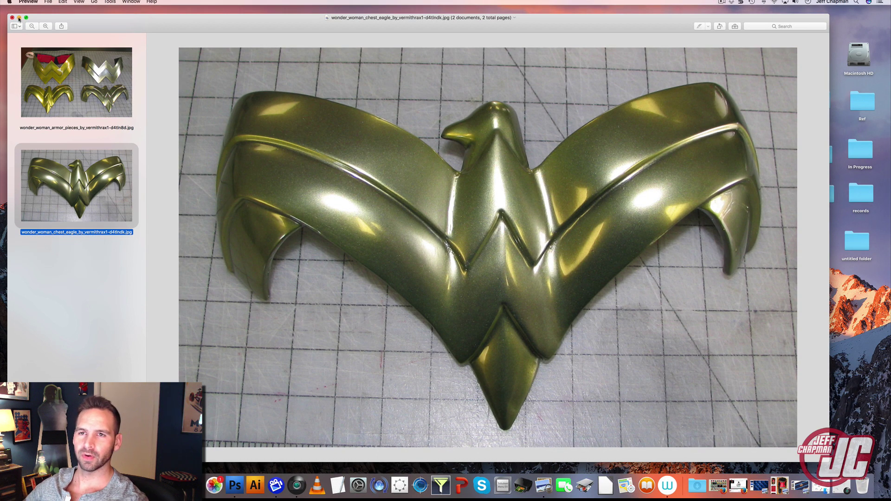
{"action": "left_click_drag", "start_coordinate": [96, 180], "coordinate": [237, 485]}
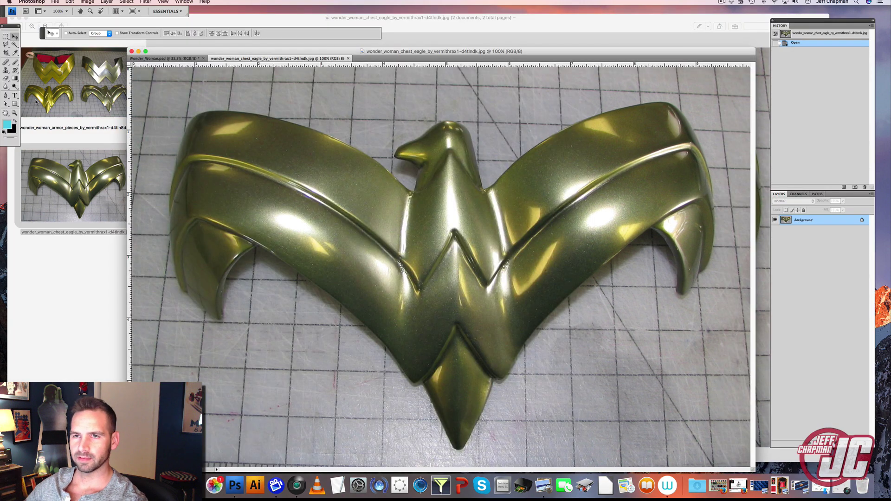
- Start a Pen tool path around the outer end of the eagle's left wing and onto its upper edge
{"action": "left_click", "coordinate": [15, 113]}
{"action": "left_click", "coordinate": [271, 206]}
{"action": "left_click", "coordinate": [270, 206]}
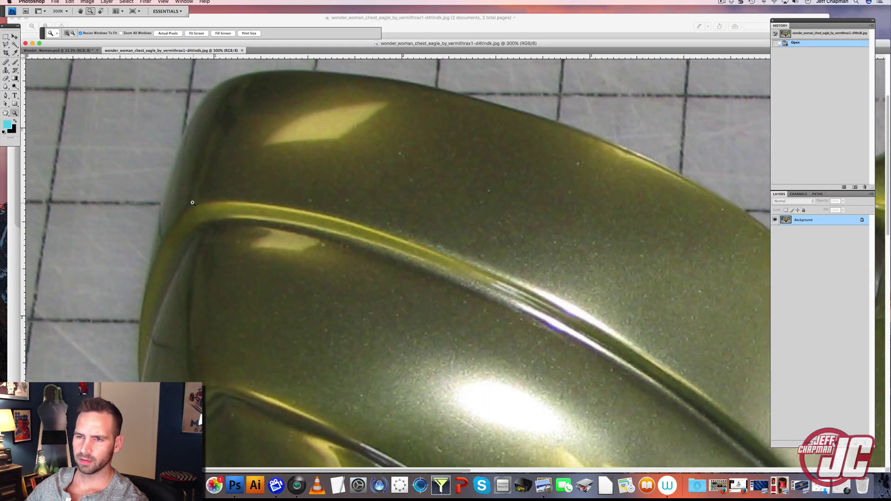
{"action": "left_click", "coordinate": [270, 206]}
{"action": "key", "text": "p"}
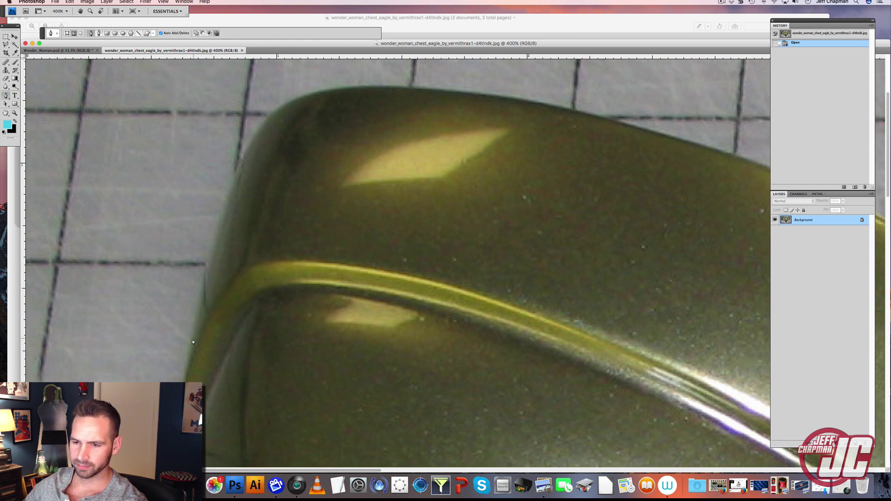
{"action": "left_click_drag", "start_coordinate": [204, 282], "coordinate": [201, 282]}
{"action": "left_click_drag", "start_coordinate": [241, 164], "coordinate": [263, 117]}
{"action": "left_click_drag", "start_coordinate": [317, 96], "coordinate": [352, 88]}
{"action": "left_click_drag", "start_coordinate": [404, 121], "coordinate": [260, 154]}
{"action": "left_click_drag", "start_coordinate": [350, 125], "coordinate": [399, 131]}
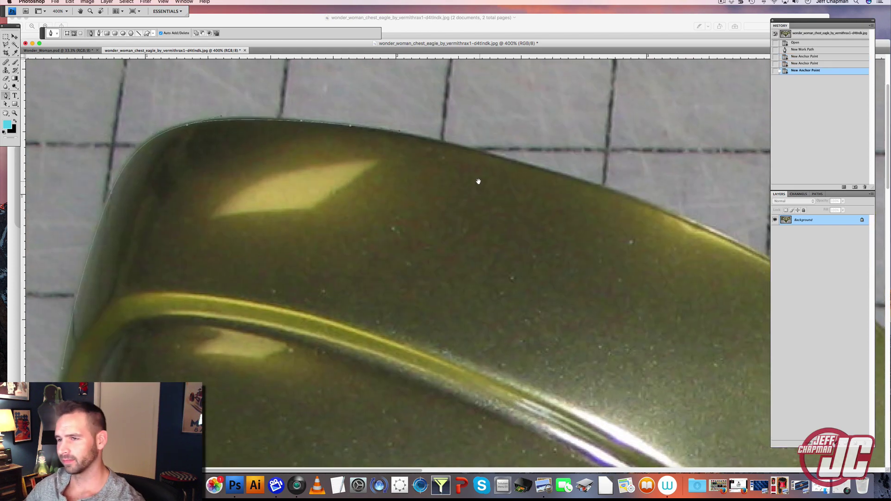
- Continue the path along the left wing's upper edge towards the base of the eagle's neck
{"action": "left_click_drag", "start_coordinate": [478, 181], "coordinate": [360, 150]}
{"action": "left_click_drag", "start_coordinate": [450, 146], "coordinate": [395, 139]}
{"action": "left_click_drag", "start_coordinate": [464, 176], "coordinate": [369, 121]}
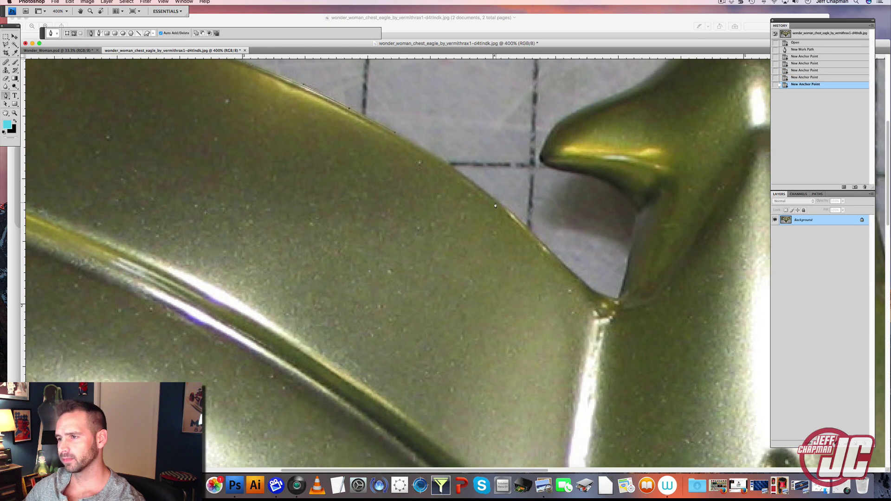
{"action": "left_click_drag", "start_coordinate": [495, 206], "coordinate": [394, 166]}
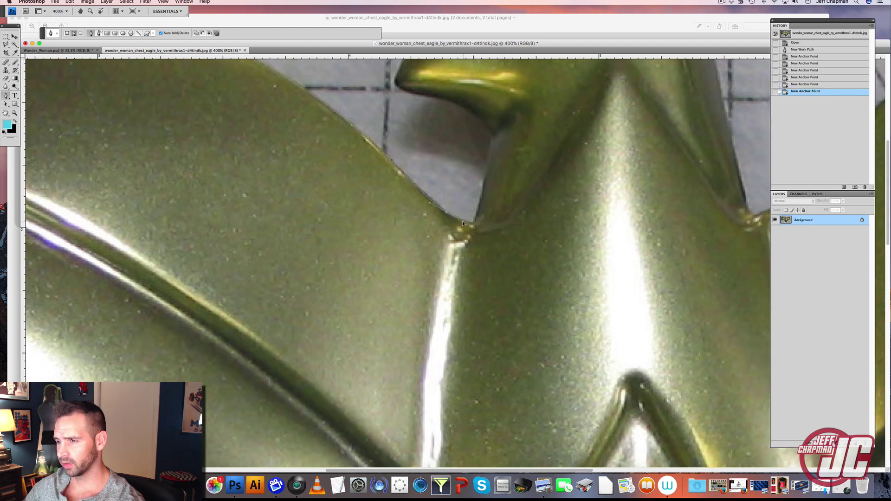
- Trace the path up the eagle's neck and around its beak to the front of the head
{"action": "left_click_drag", "start_coordinate": [462, 223], "coordinate": [489, 165]}
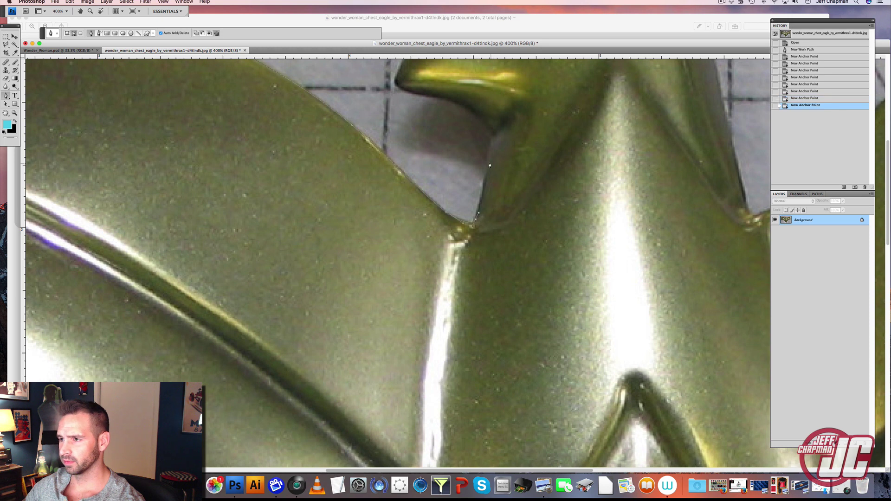
{"action": "left_click", "coordinate": [494, 141]}
{"action": "left_click_drag", "start_coordinate": [485, 120], "coordinate": [476, 108]}
{"action": "scroll", "coordinate": [472, 112], "scroll_direction": "up", "scroll_amount": 3}
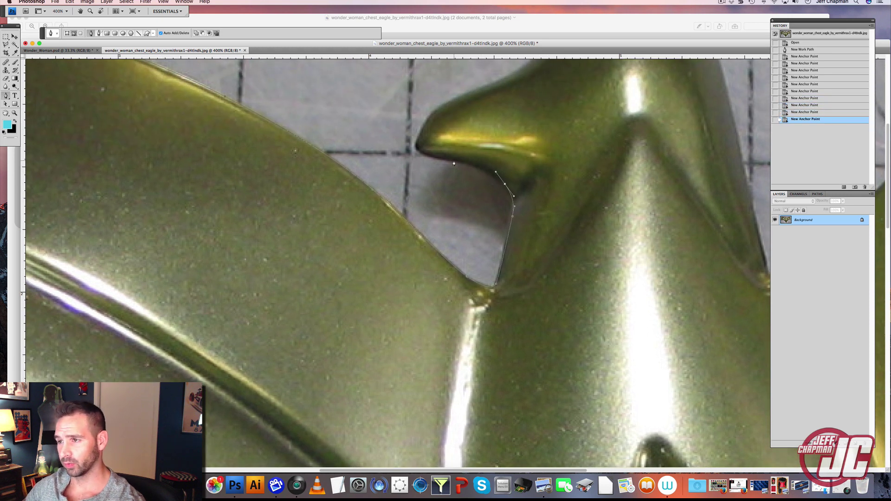
{"action": "left_click", "coordinate": [417, 144]}
{"action": "left_click", "coordinate": [446, 107]}
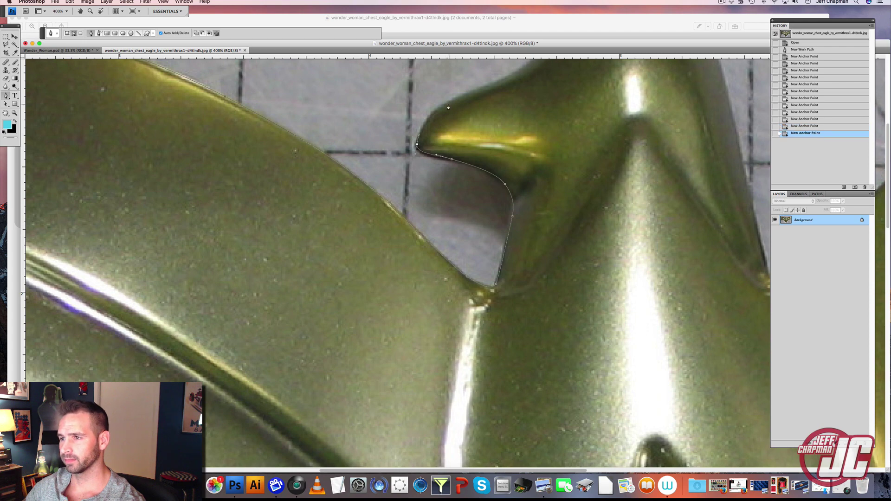
{"action": "left_click", "coordinate": [464, 95]}
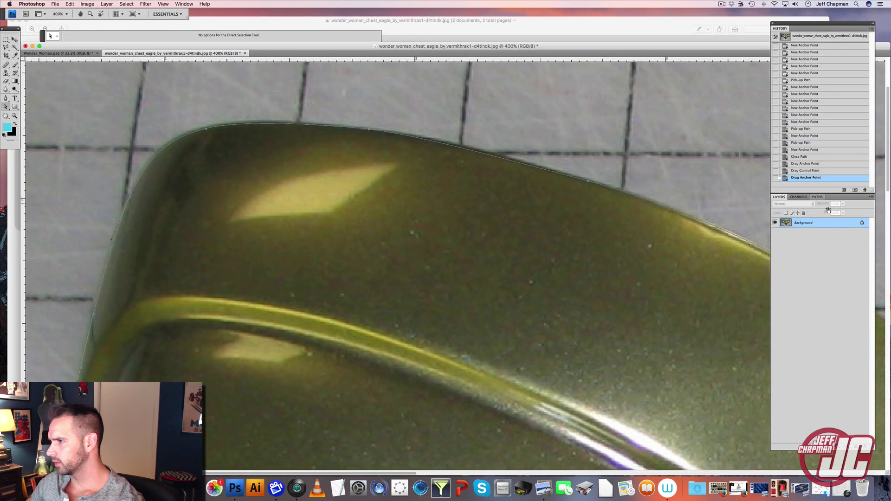
- Convert the closed work path into a new anti-aliased selection with a 0.5 pixel feather radius
{"action": "left_click", "coordinate": [817, 197]}
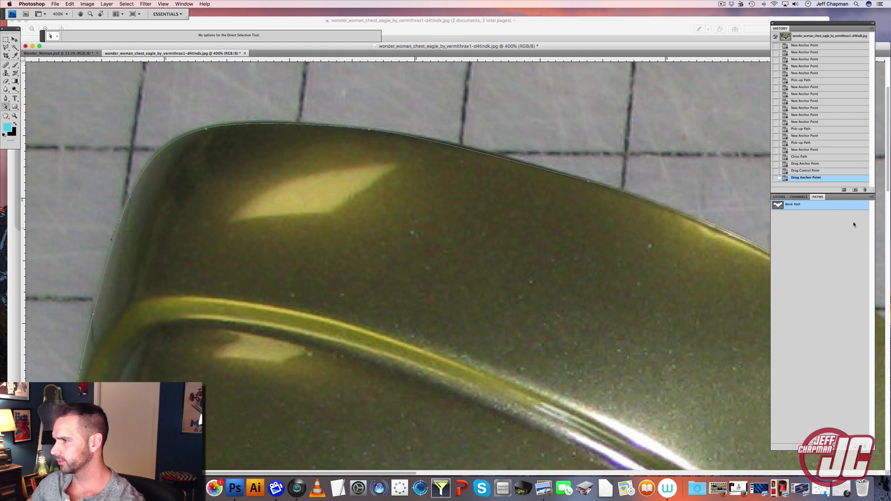
{"action": "left_click", "coordinate": [871, 196]}
{"action": "left_click", "coordinate": [830, 233]}
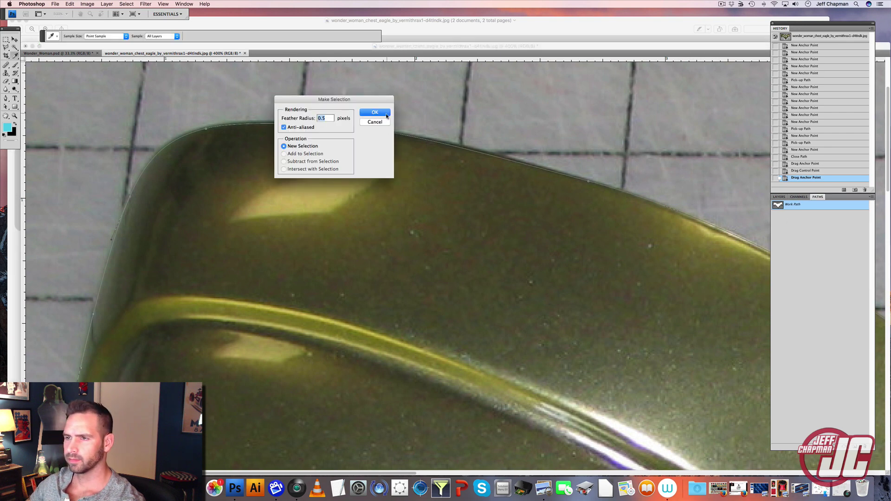
{"action": "left_click", "coordinate": [387, 116]}
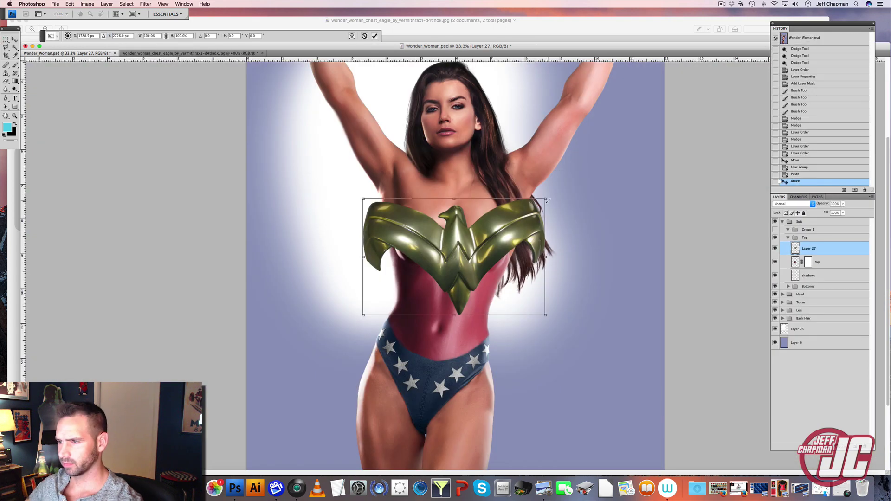
- Free-transform and warp the pasted eagle on Layer 27 so it follows the bust of the red top
{"action": "mouse_move", "coordinate": [547, 207]}
{"action": "left_mouse_down"}
{"action": "mouse_move", "coordinate": [515, 225]}
{"action": "mouse_move", "coordinate": [555, 232]}
{"action": "mouse_move", "coordinate": [513, 231]}
{"action": "mouse_move", "coordinate": [491, 243]}
{"action": "mouse_move", "coordinate": [541, 218]}
{"action": "left_mouse_up"}
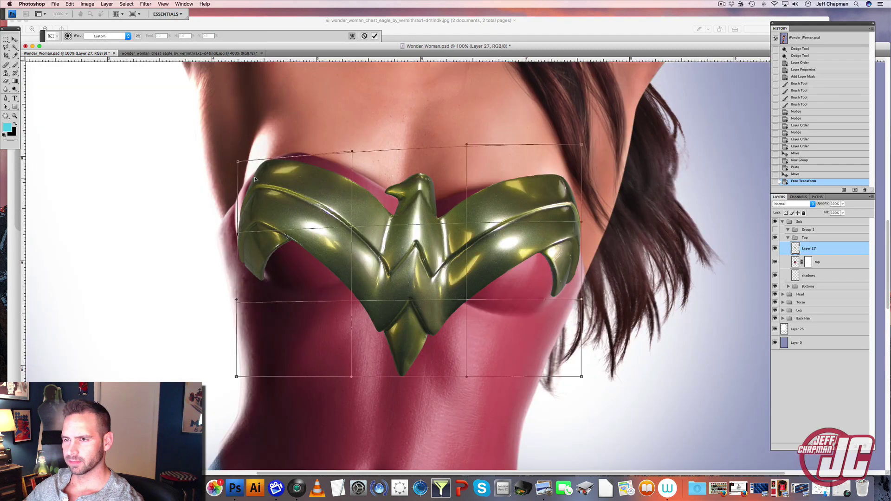
{"action": "left_click_drag", "start_coordinate": [258, 178], "coordinate": [250, 173]}
{"action": "left_click_drag", "start_coordinate": [579, 195], "coordinate": [576, 201]}
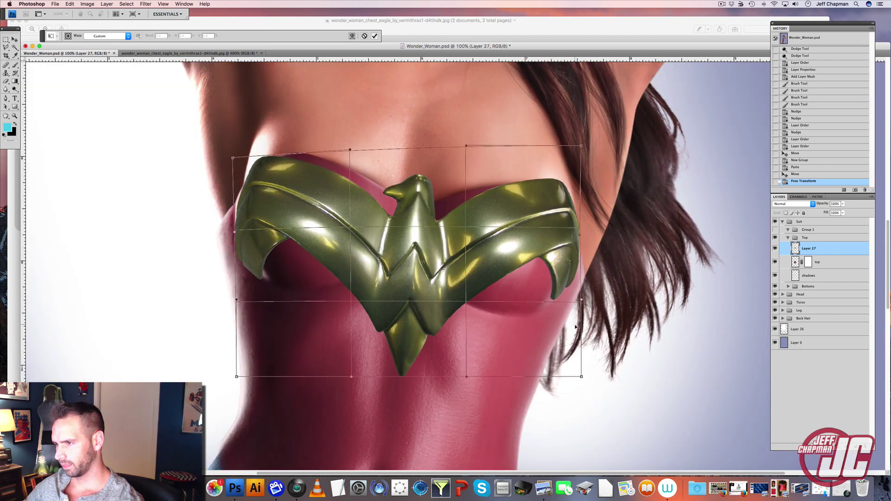
{"action": "left_click_drag", "start_coordinate": [575, 327], "coordinate": [580, 195]}
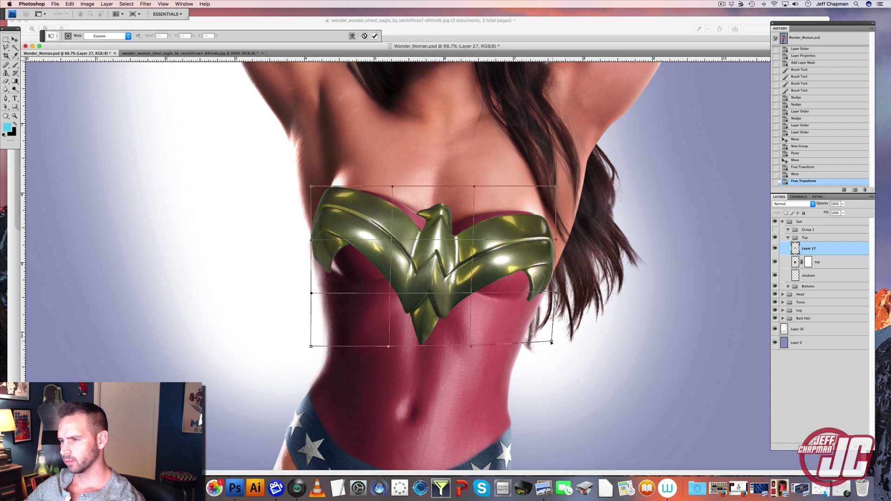
{"action": "left_click_drag", "start_coordinate": [552, 321], "coordinate": [552, 327]}
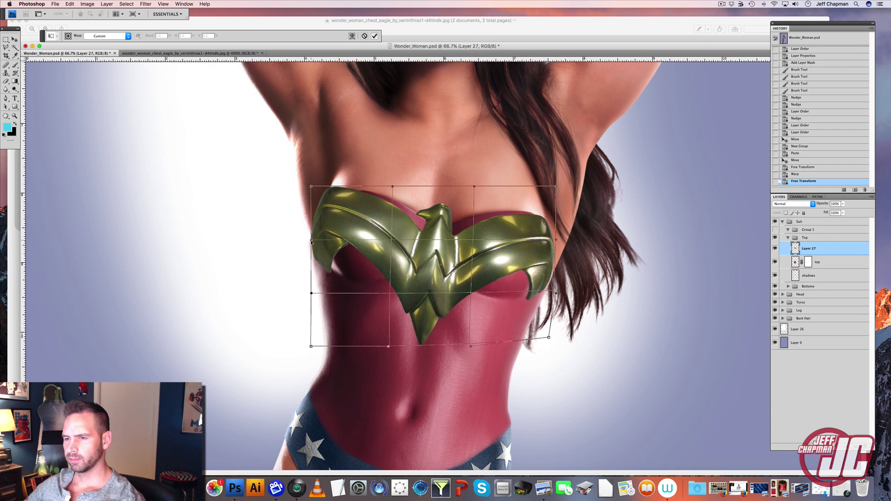
{"action": "key", "text": "Return"}
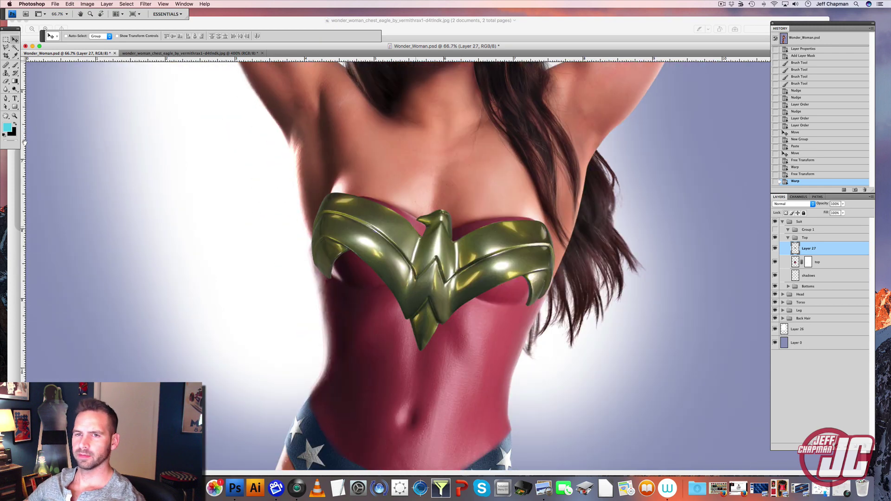
- Examine how the eagle breastplate fits the figure, both in the overall view and close up
{"action": "key", "text": "z"}
{"action": "left_click", "coordinate": [385, 267], "text": "alt"}
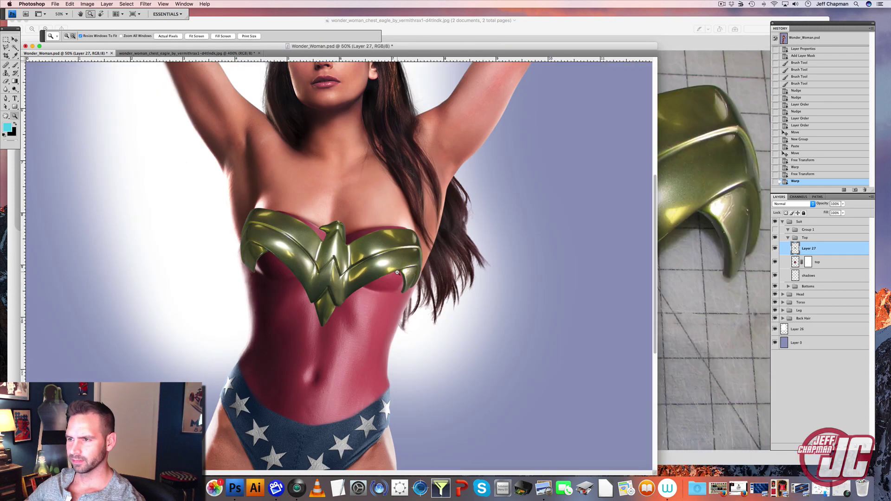
{"action": "left_click", "coordinate": [306, 251], "text": "alt"}
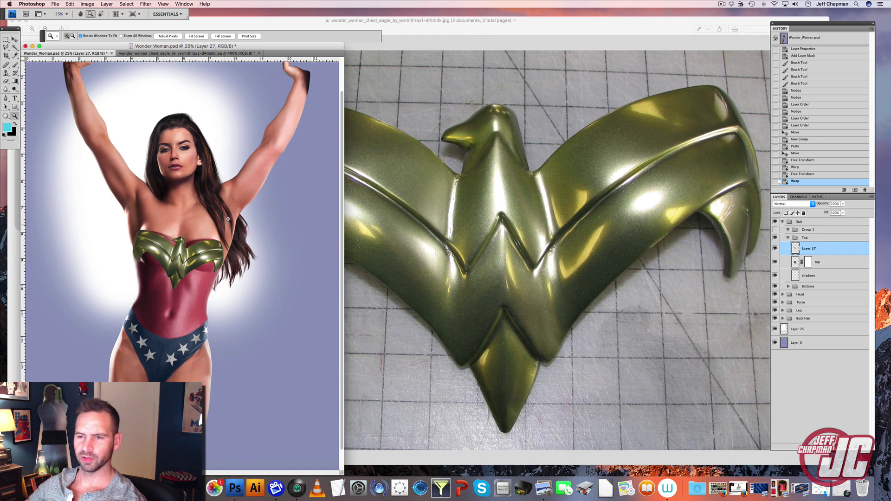
{"action": "left_click", "coordinate": [191, 250]}
{"action": "left_click", "coordinate": [360, 244]}
{"action": "left_click", "coordinate": [360, 245]}
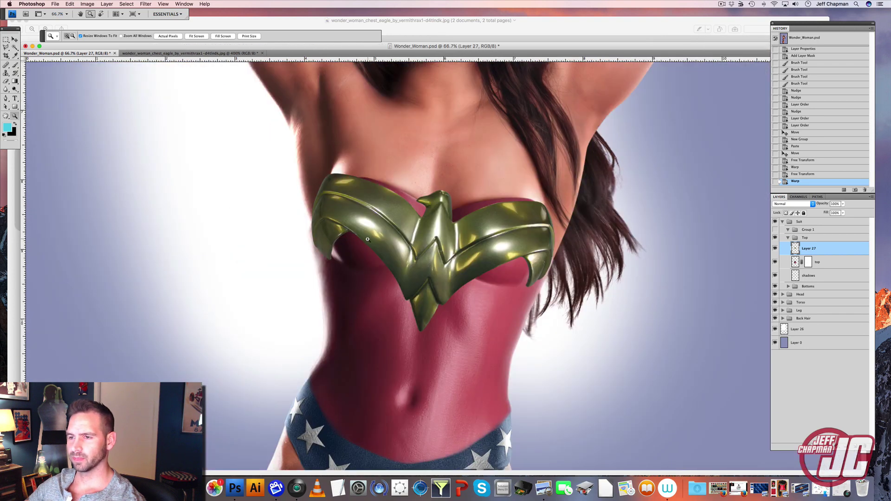
{"action": "left_click", "coordinate": [429, 265]}
- Lighten the outer end of the eagle's left wing using the Dodge tool with a soft 71 px brush
{"action": "left_click", "coordinate": [14, 89]}
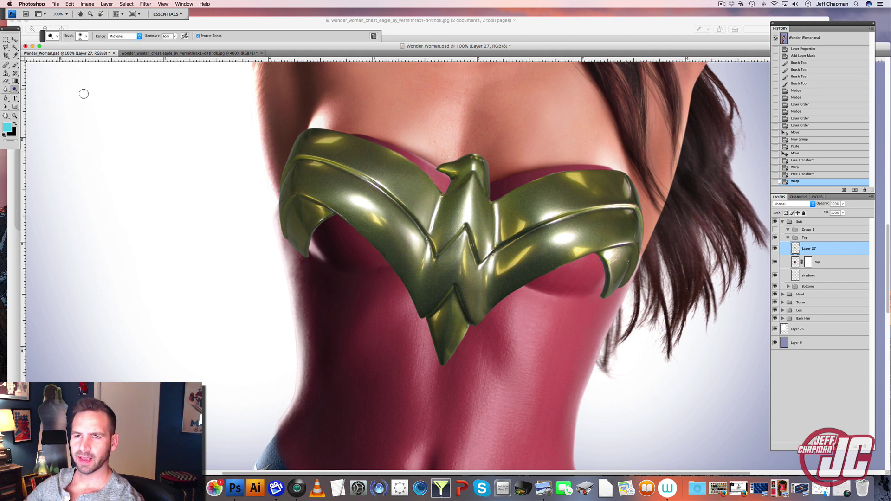
{"action": "right_click", "coordinate": [285, 123]}
{"action": "left_click", "coordinate": [317, 136]}
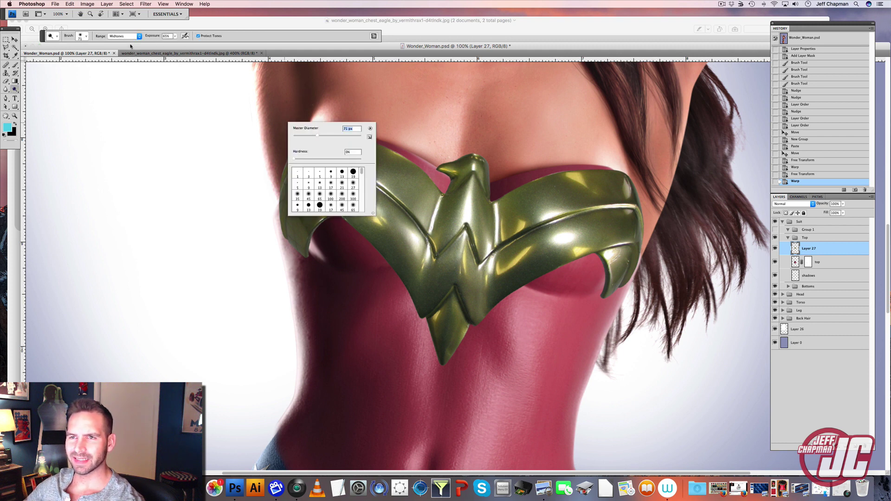
{"action": "left_click", "coordinate": [226, 113]}
{"action": "left_click_drag", "start_coordinate": [286, 162], "coordinate": [292, 265]}
{"action": "left_click_drag", "start_coordinate": [291, 151], "coordinate": [304, 257]}
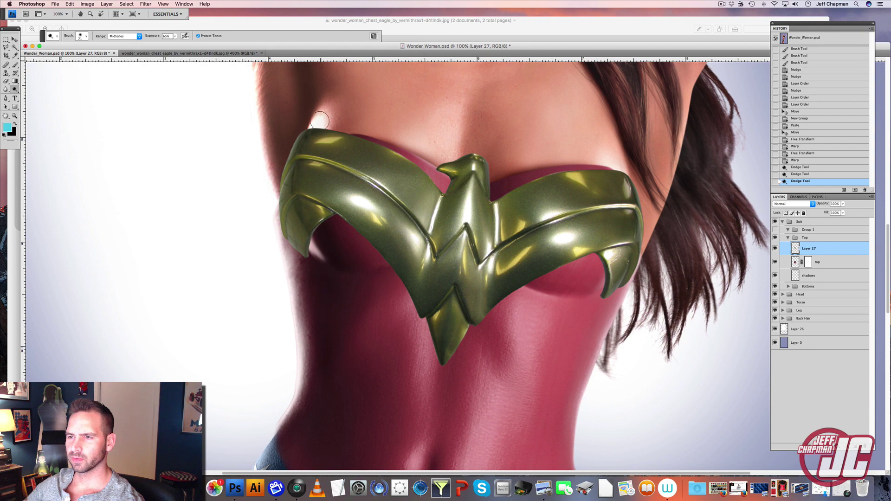
{"action": "mouse_move", "coordinate": [290, 160]}
{"action": "left_mouse_down"}
{"action": "mouse_move", "coordinate": [320, 109]}
{"action": "mouse_move", "coordinate": [289, 162]}
{"action": "left_mouse_up"}
- Dodge the eagle's right wing, the right side of its body and the inner part of the left wing
{"action": "mouse_move", "coordinate": [641, 202]}
{"action": "left_mouse_down"}
{"action": "mouse_move", "coordinate": [507, 129]}
{"action": "mouse_move", "coordinate": [502, 192]}
{"action": "left_mouse_up"}
{"action": "left_click_drag", "start_coordinate": [490, 222], "coordinate": [494, 208]}
{"action": "left_click_drag", "start_coordinate": [399, 220], "coordinate": [424, 265]}
- Enlarge the Dodge brush to 101 px and lighten the centre of the eagle's body
{"action": "right_click", "coordinate": [405, 185]}
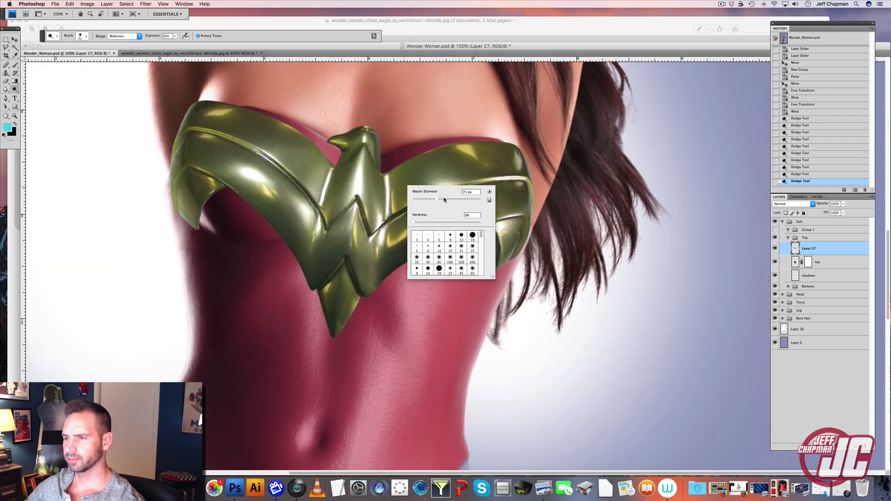
{"action": "left_click", "coordinate": [445, 199]}
{"action": "left_click_drag", "start_coordinate": [367, 155], "coordinate": [363, 293]}
{"action": "left_click_drag", "start_coordinate": [363, 260], "coordinate": [365, 279]}
- Enlarge the Dodge brush beyond 101 px and lighten the tip of the eagle's right wing, its body and its left wing
{"action": "right_click", "coordinate": [493, 185]}
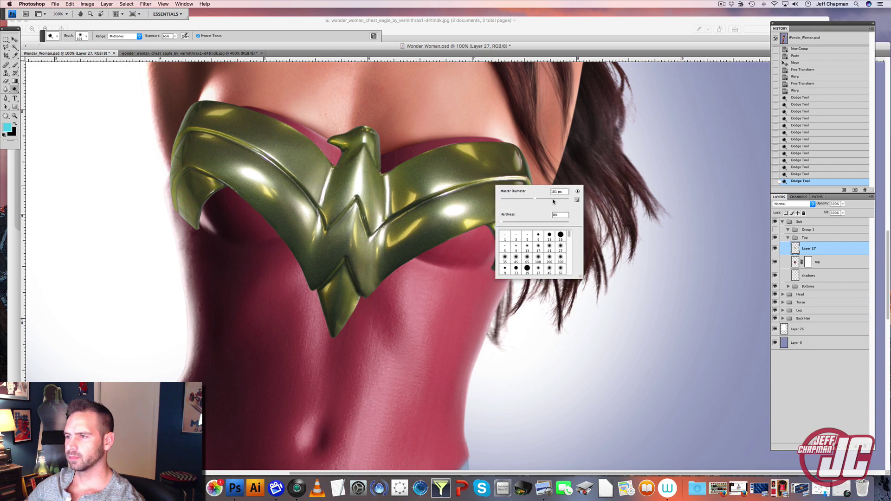
{"action": "left_click", "coordinate": [553, 200]}
{"action": "mouse_move", "coordinate": [510, 158]}
{"action": "left_mouse_down"}
{"action": "mouse_move", "coordinate": [512, 225]}
{"action": "mouse_move", "coordinate": [529, 174]}
{"action": "left_mouse_up"}
{"action": "left_click_drag", "start_coordinate": [306, 186], "coordinate": [423, 227]}
{"action": "right_click", "coordinate": [289, 185]}
{"action": "left_click", "coordinate": [334, 200]}
{"action": "left_click_drag", "start_coordinate": [274, 228], "coordinate": [284, 184]}
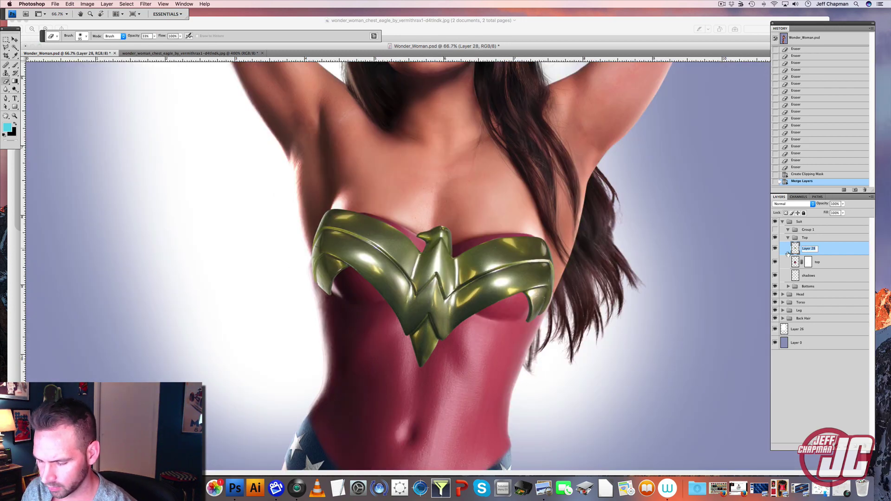
- Rename the eagle breastplate's layer to "chest armor"
{"action": "type", "text": "chest a"}
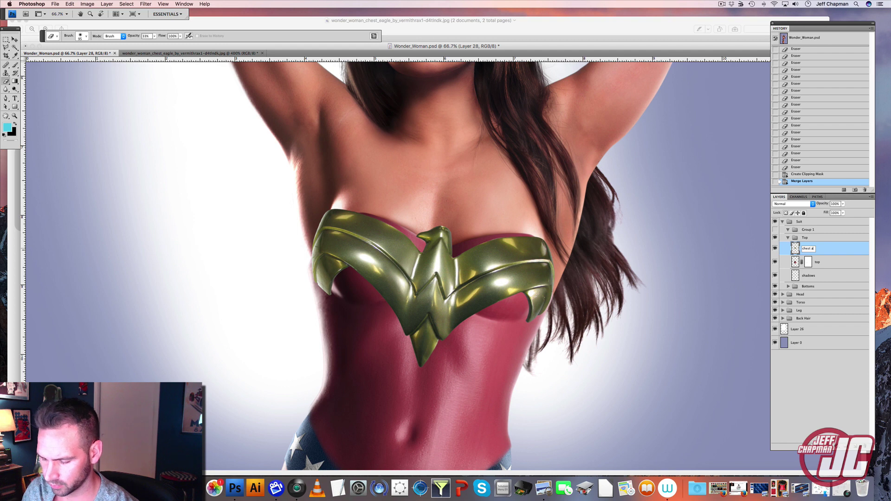
{"action": "type", "text": "rmor"}
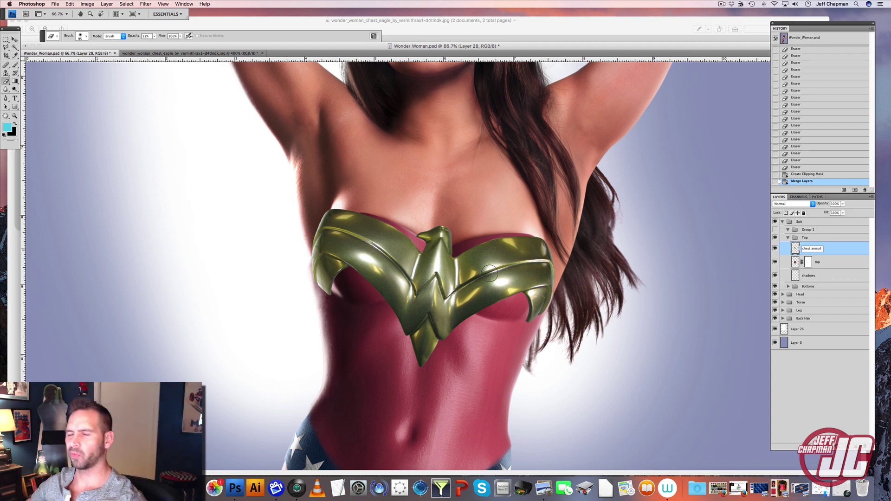
- Apply a Hue/Saturation adjustment to the chest armor with hue -21 and reduced saturation
{"action": "left_click", "coordinate": [88, 3]}
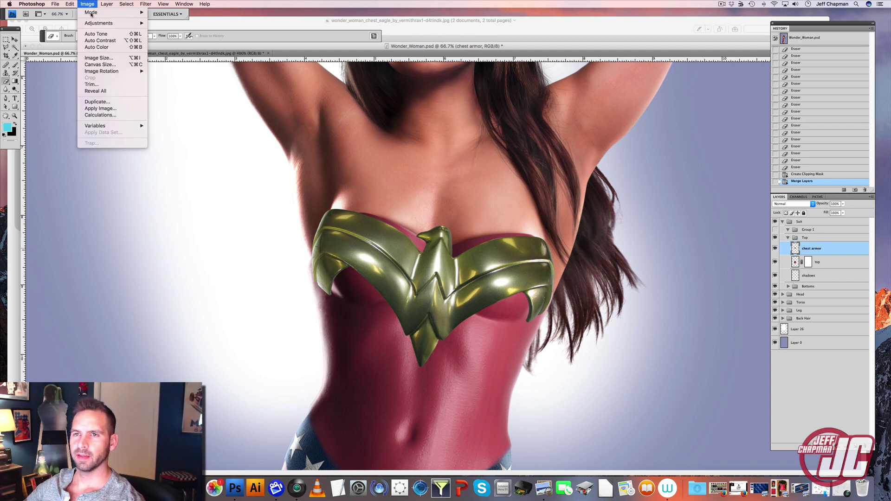
{"action": "mouse_move", "coordinate": [98, 24]}
{"action": "left_click", "coordinate": [188, 61]}
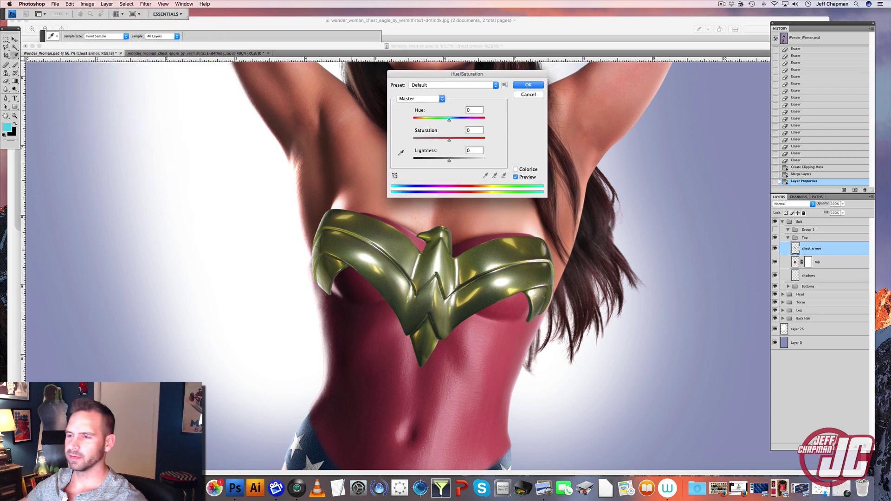
{"action": "left_click_drag", "start_coordinate": [518, 78], "coordinate": [598, 84]}
{"action": "left_click_drag", "start_coordinate": [528, 126], "coordinate": [523, 126]}
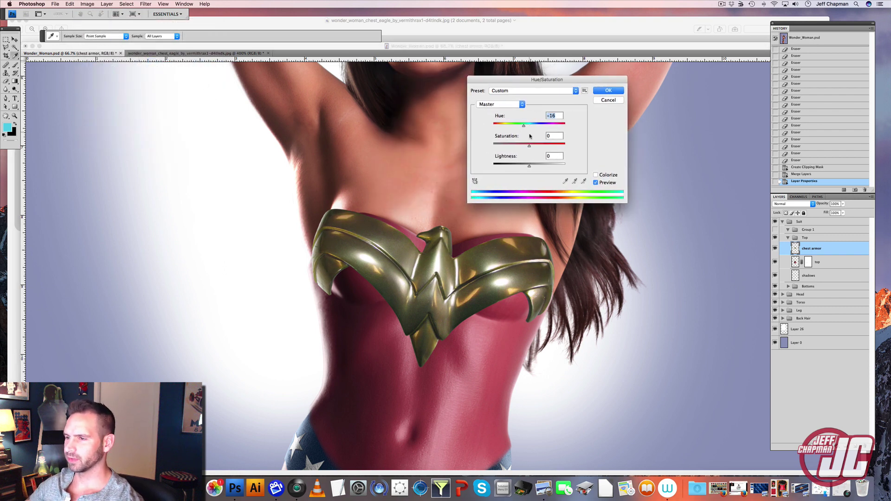
{"action": "key", "text": "Down"}
{"action": "key", "text": "Down"}
{"action": "key", "text": "Down"}
{"action": "key", "text": "Down"}
{"action": "key", "text": "Down"}
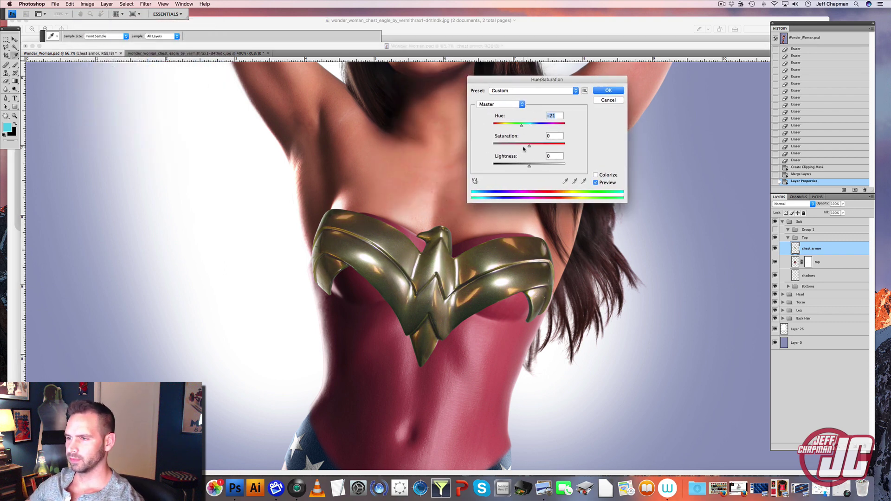
{"action": "left_click", "coordinate": [523, 146]}
{"action": "left_click", "coordinate": [604, 92]}
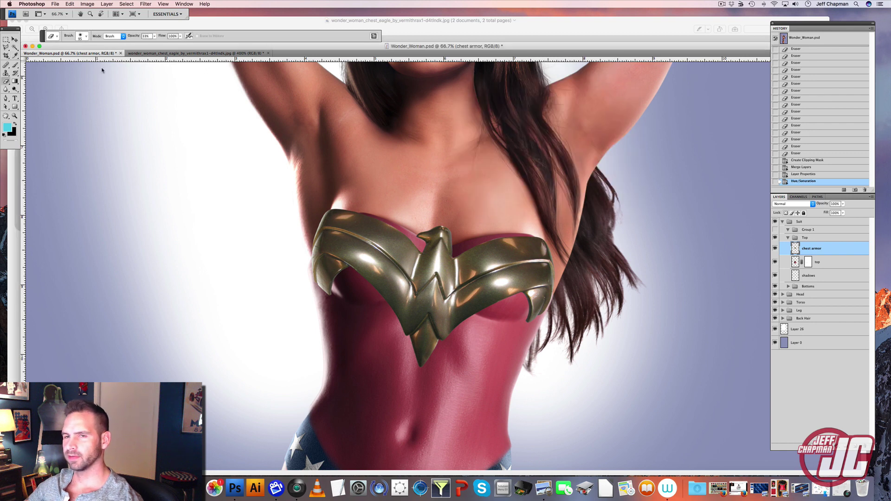
- Open the Levels adjustment for the chest armor layer
{"action": "left_click", "coordinate": [87, 4]}
{"action": "mouse_move", "coordinate": [116, 23]}
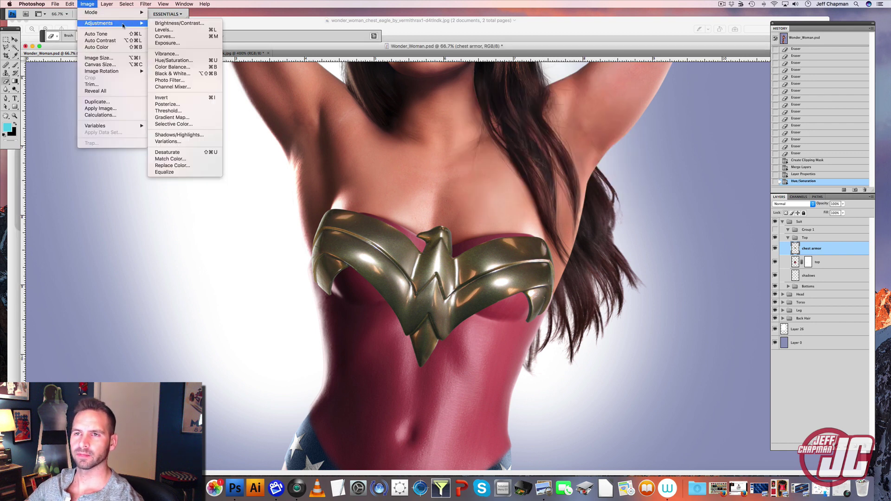
{"action": "left_click", "coordinate": [185, 30]}
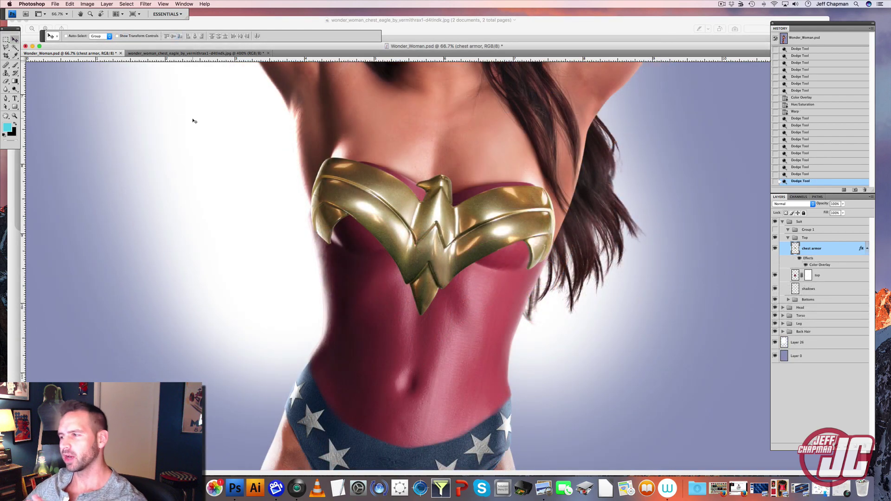
- Add a layer named "armor shadows" directly above the top layer and set its blend mode to Multiply
{"action": "left_click", "coordinate": [866, 248]}
{"action": "left_click", "coordinate": [831, 262]}
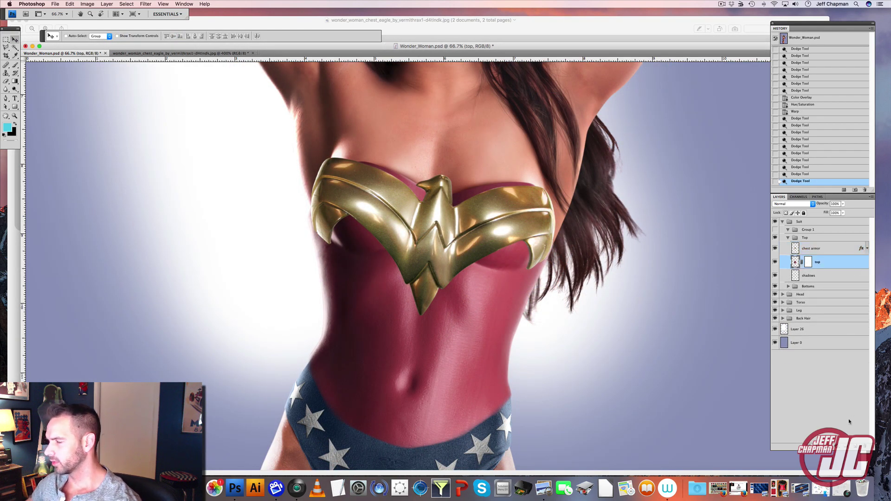
{"action": "left_click", "coordinate": [855, 445]}
{"action": "double_click", "coordinate": [810, 262]}
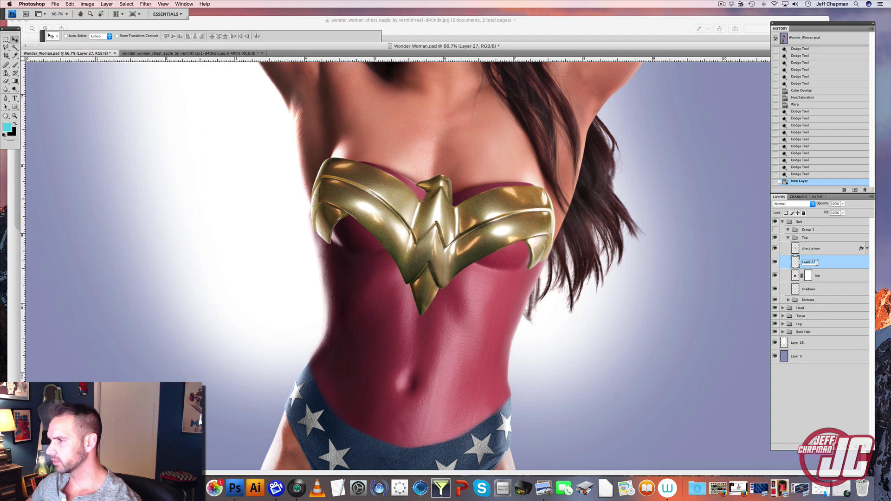
{"action": "type", "text": "armor shad"}
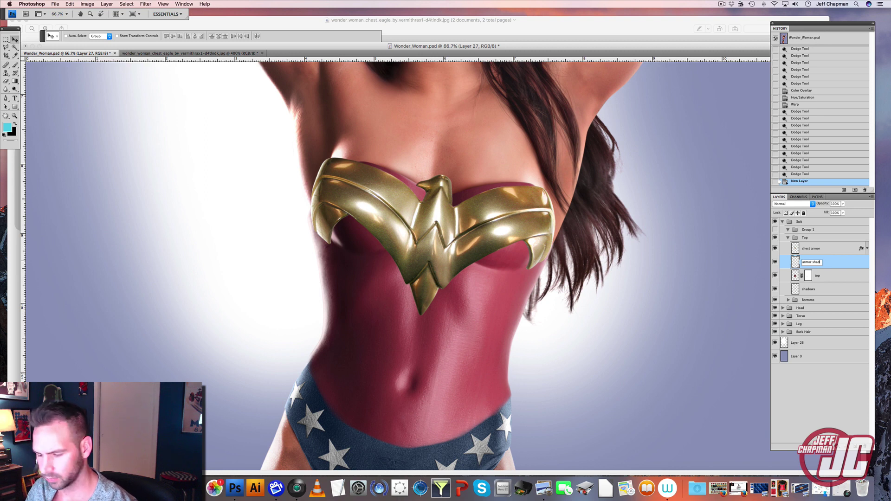
{"action": "type", "text": "ows"}
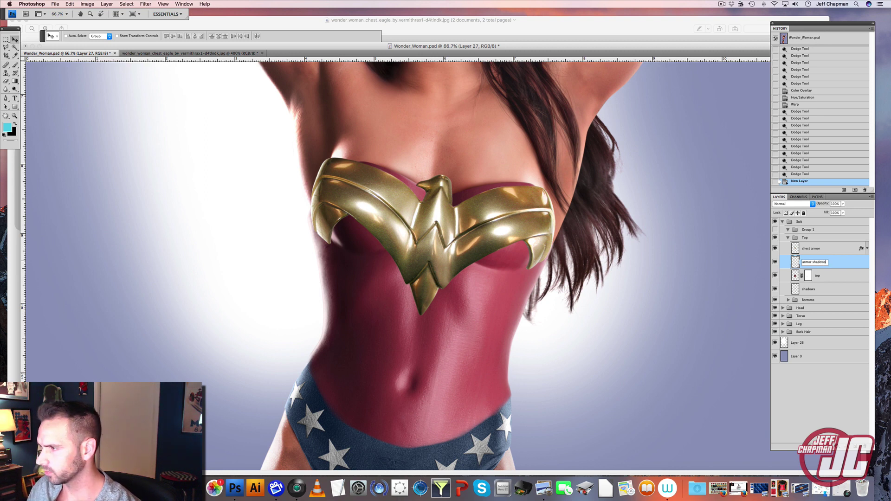
{"action": "left_click", "coordinate": [791, 204]}
{"action": "left_click", "coordinate": [791, 205]}
{"action": "left_click", "coordinate": [791, 224]}
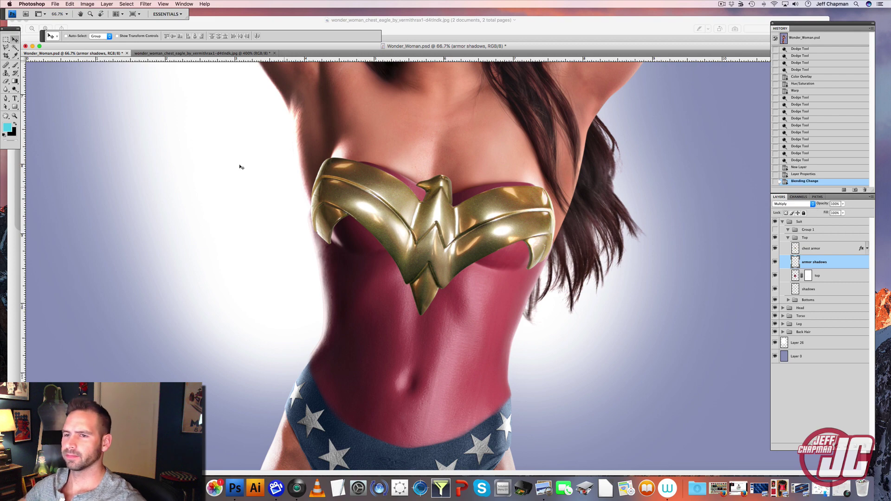
- Set up a soft 41 px brush at 23% opacity with a dark red sampled from the suit's shaded area
{"action": "key", "text": "b"}
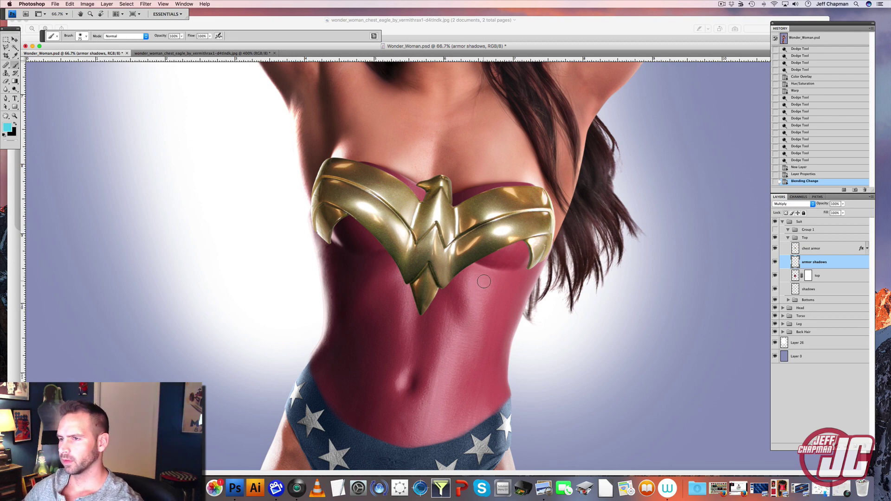
{"action": "left_click", "coordinate": [15, 116]}
{"action": "left_click", "coordinate": [464, 283]}
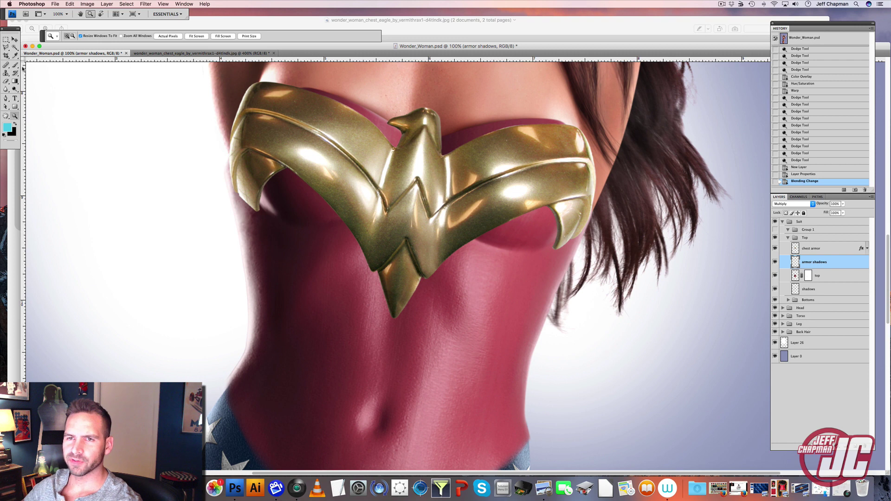
{"action": "left_click", "coordinate": [14, 57]}
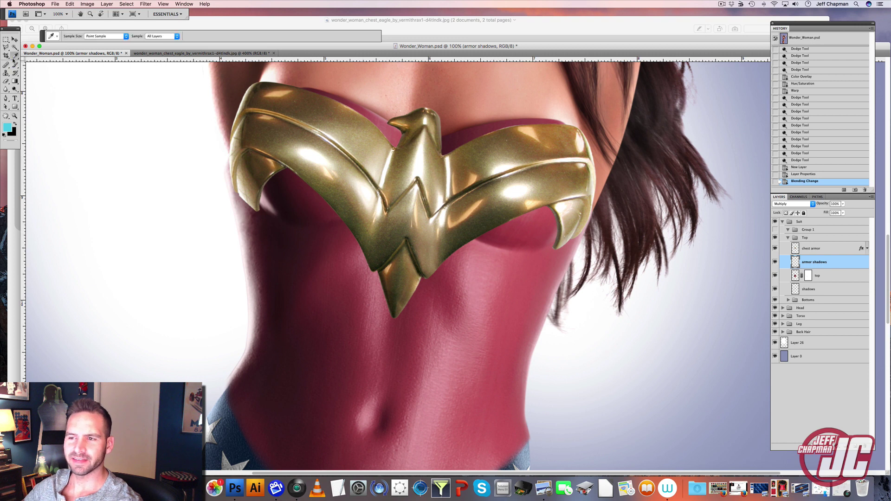
{"action": "left_click", "coordinate": [293, 242]}
{"action": "left_click", "coordinate": [16, 65]}
{"action": "right_click", "coordinate": [315, 160]}
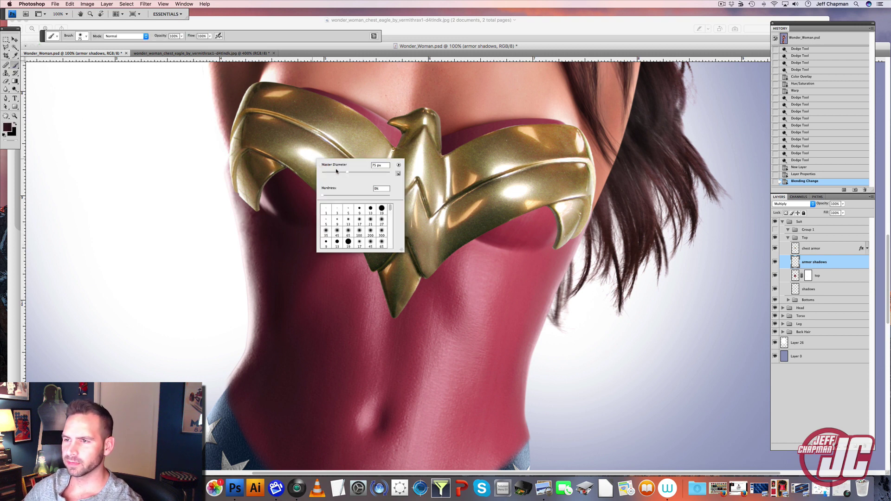
{"action": "left_click_drag", "start_coordinate": [336, 171], "coordinate": [333, 171]}
{"action": "left_click", "coordinate": [181, 36]}
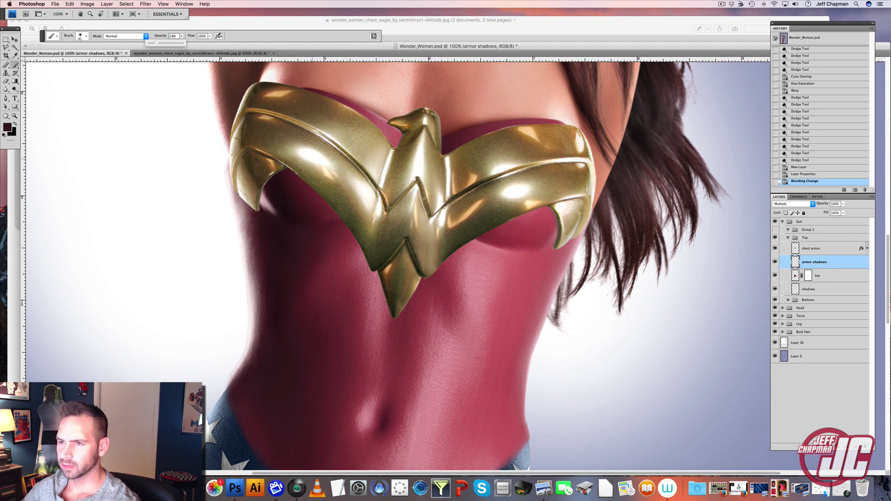
- Paint soft shadows on the suit along the lower edge and inner tip of the eagle's left wing
{"action": "left_click_drag", "start_coordinate": [274, 176], "coordinate": [332, 211]}
{"action": "mouse_move", "coordinate": [317, 198]}
{"action": "left_mouse_down"}
{"action": "mouse_move", "coordinate": [356, 230]}
{"action": "mouse_move", "coordinate": [368, 255]}
{"action": "left_mouse_up"}
{"action": "left_click_drag", "start_coordinate": [289, 174], "coordinate": [320, 201]}
{"action": "left_click_drag", "start_coordinate": [283, 173], "coordinate": [269, 186]}
{"action": "left_click_drag", "start_coordinate": [269, 187], "coordinate": [258, 204]}
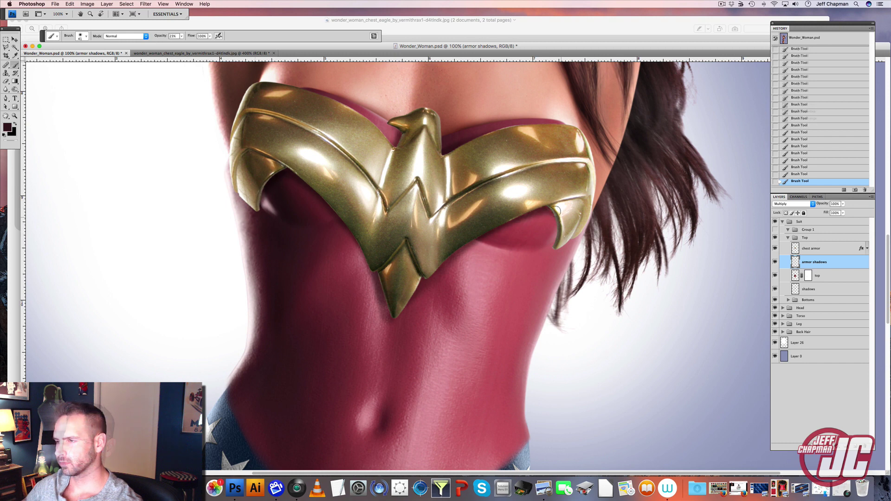
- Reduce the brush below 41 px and paint a shadow on the suit beside the tip of the eagle's right wing
{"action": "right_click", "coordinate": [585, 185]}
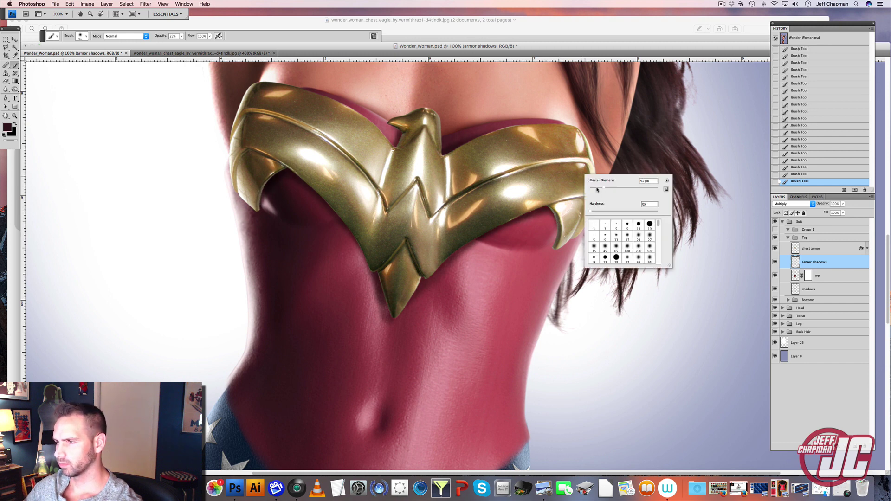
{"action": "left_click_drag", "start_coordinate": [597, 189], "coordinate": [594, 189]}
{"action": "mouse_move", "coordinate": [556, 227]}
{"action": "left_mouse_down"}
{"action": "mouse_move", "coordinate": [556, 239]}
{"action": "mouse_move", "coordinate": [556, 223]}
{"action": "left_mouse_up"}
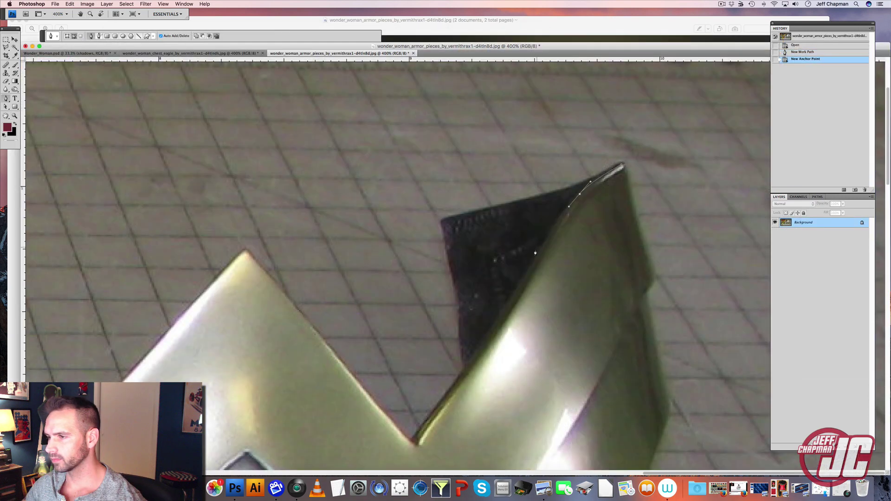
- Trace the outline of the W-shaped waist armor in the armor pieces photo with the Pen tool and close the path
{"action": "left_click", "coordinate": [539, 249]}
{"action": "left_click", "coordinate": [532, 266]}
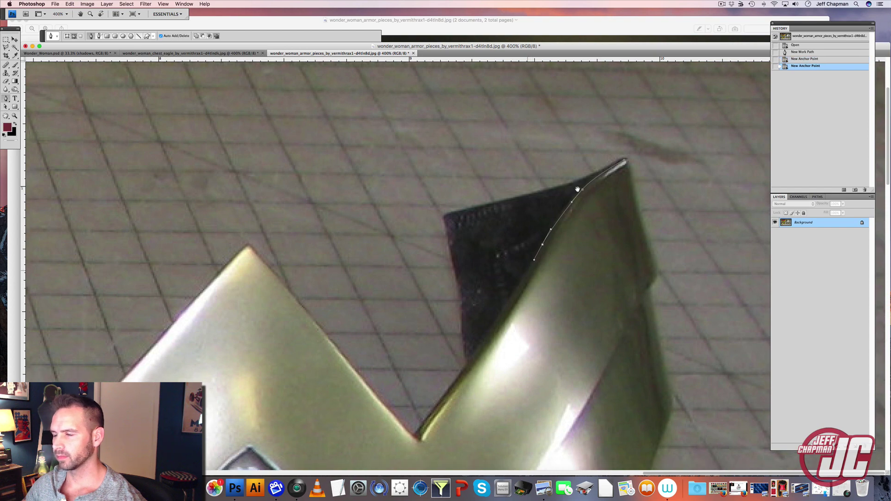
{"action": "scroll", "coordinate": [533, 265], "scroll_direction": "down", "scroll_amount": 5}
{"action": "scroll", "coordinate": [534, 266], "scroll_direction": "left", "scroll_amount": 3}
{"action": "left_click", "coordinate": [534, 261]}
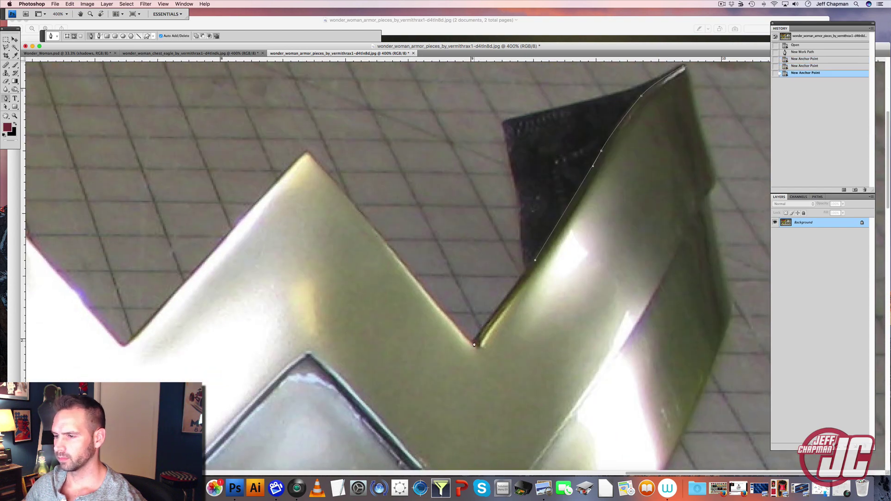
{"action": "left_click", "coordinate": [473, 345]}
{"action": "left_click", "coordinate": [468, 344]}
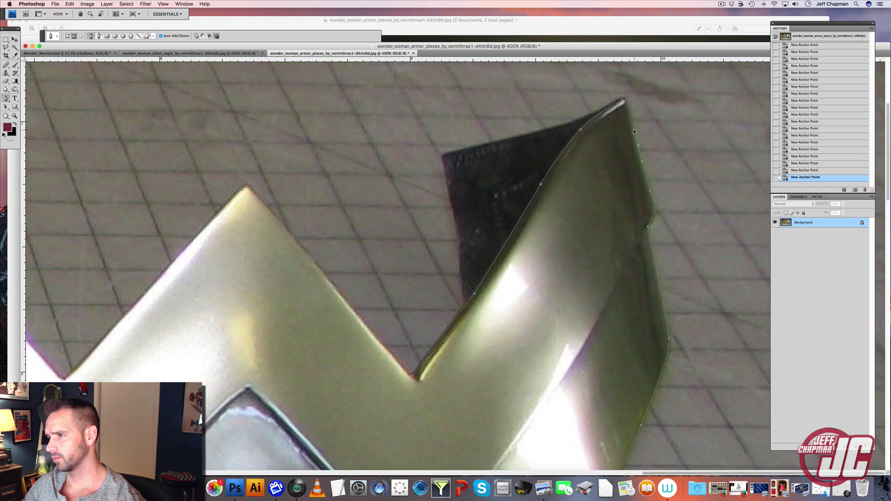
{"action": "left_click", "coordinate": [623, 103]}
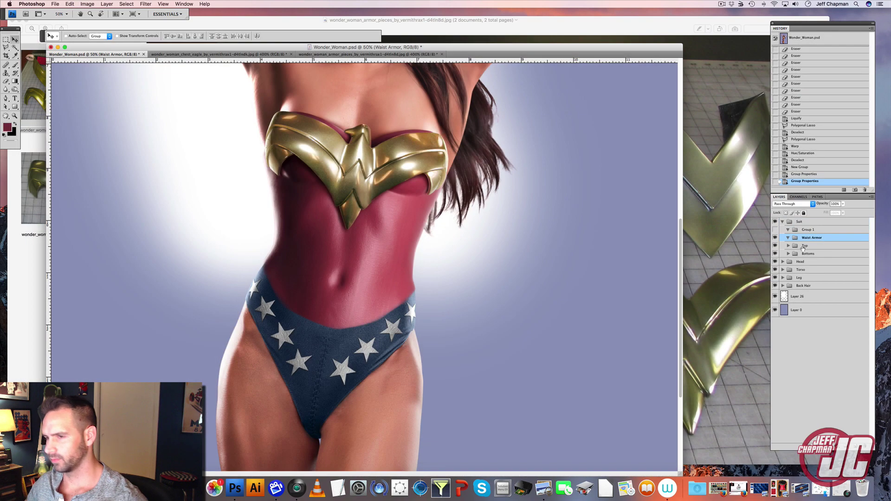
- Paste the waist armor into the Waist Armor group and place it, flipped horizontally, over the figure's waist
{"action": "key", "text": "super+v"}
{"action": "left_click_drag", "start_coordinate": [398, 268], "coordinate": [358, 293]}
{"action": "left_click", "coordinate": [75, 4]}
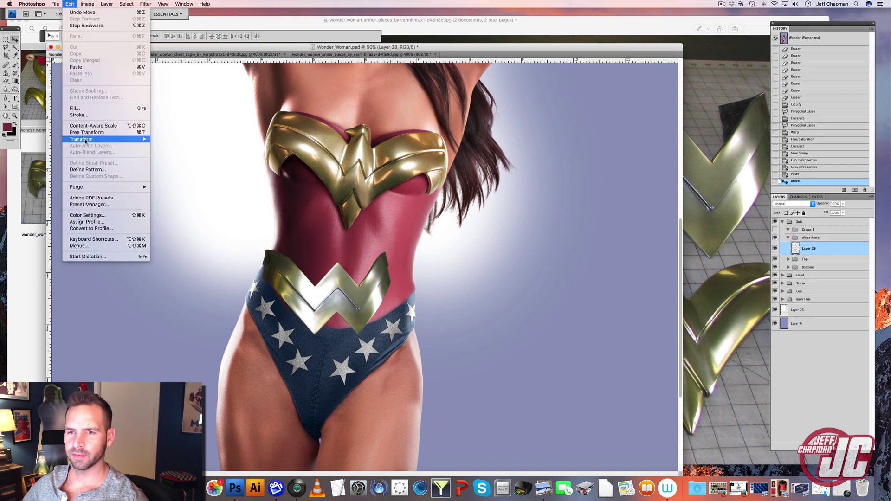
{"action": "mouse_move", "coordinate": [116, 140]}
{"action": "left_click", "coordinate": [176, 221]}
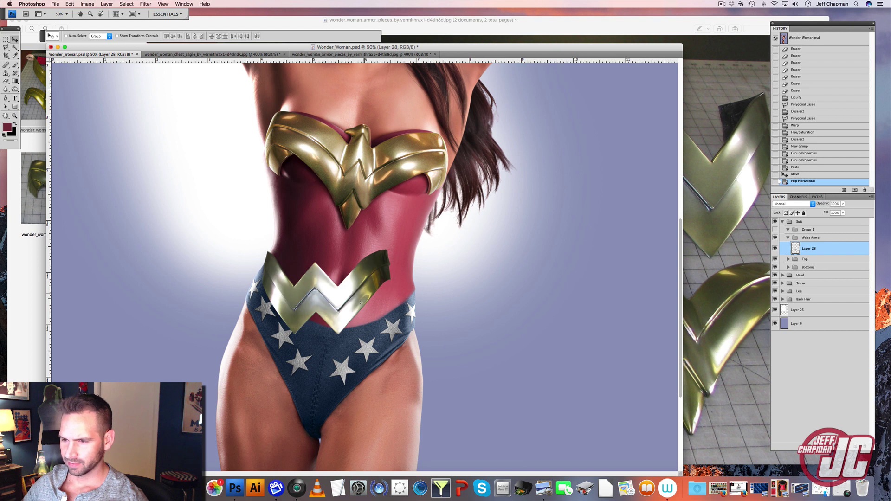
{"action": "left_click_drag", "start_coordinate": [348, 291], "coordinate": [351, 312]}
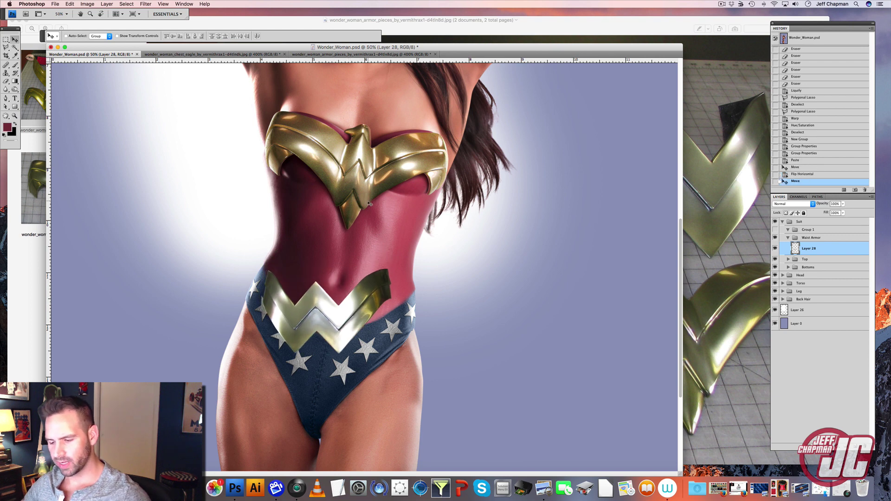
- Scale the waist armor up to about 138% with Free Transform, rotating and positioning it to span the figure's hips
{"action": "key", "text": "super+t"}
{"action": "left_click_drag", "start_coordinate": [391, 267], "coordinate": [468, 263]}
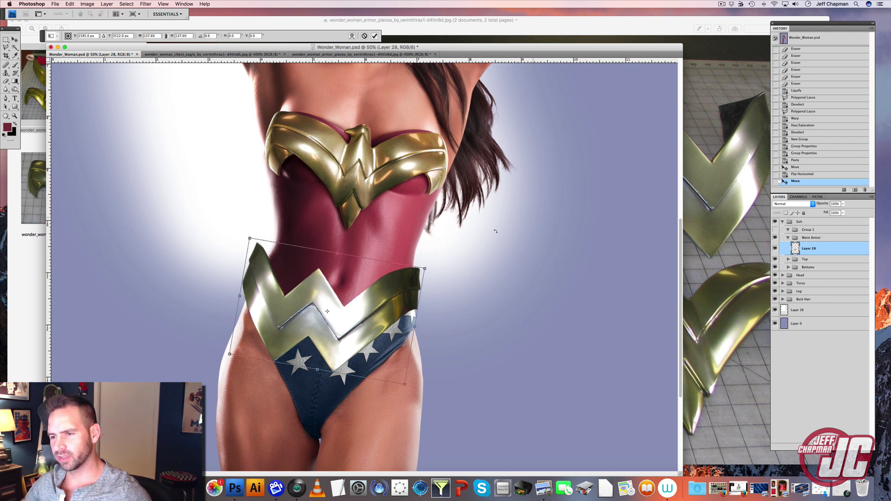
{"action": "left_click_drag", "start_coordinate": [392, 304], "coordinate": [411, 308]}
{"action": "key", "text": "Return"}
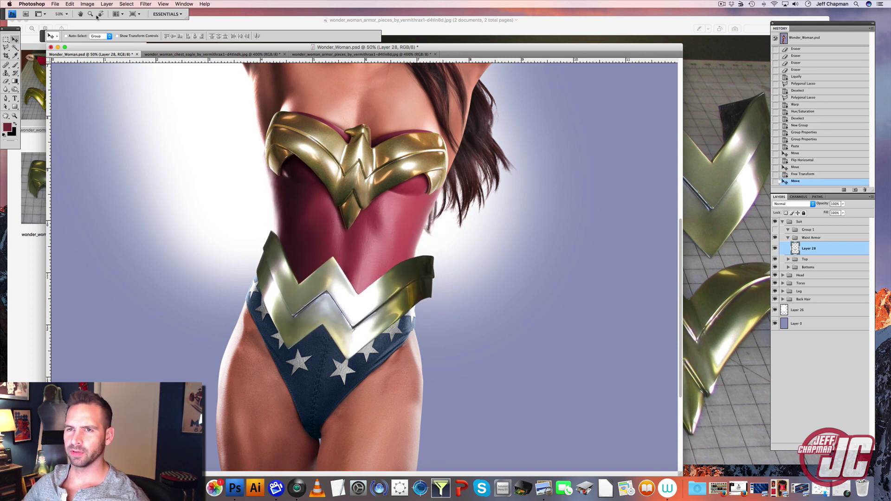
- Warp the waist armor so that its ends and upper edge wrap around the contours of the figure's hips
{"action": "left_click", "coordinate": [69, 4]}
{"action": "mouse_move", "coordinate": [92, 139]}
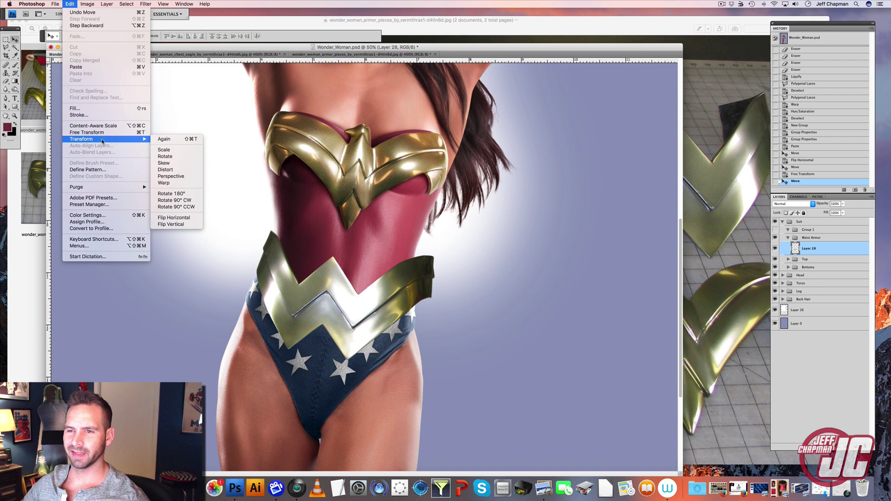
{"action": "left_click", "coordinate": [169, 182]}
{"action": "left_click_drag", "start_coordinate": [324, 293], "coordinate": [318, 306]}
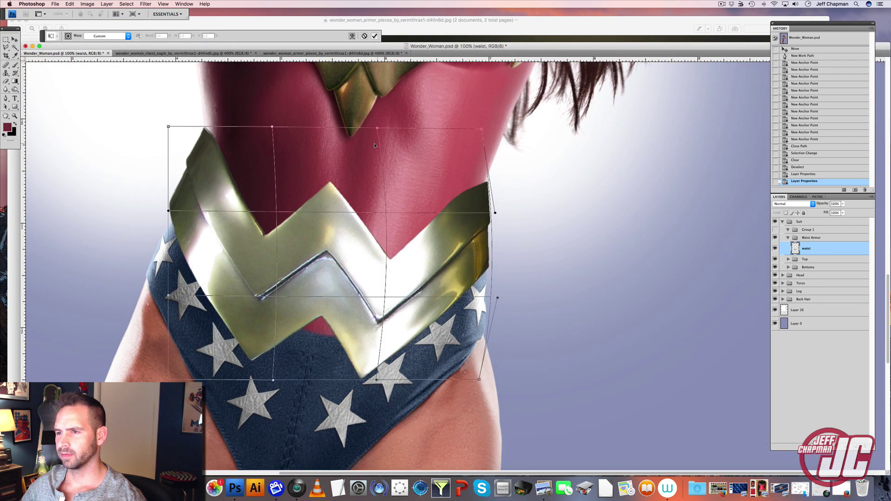
{"action": "left_click_drag", "start_coordinate": [373, 140], "coordinate": [376, 149]}
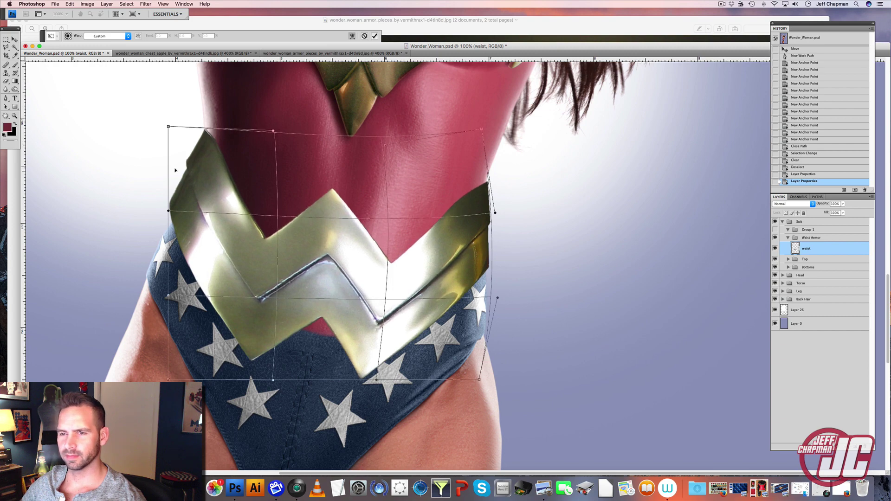
{"action": "left_click_drag", "start_coordinate": [175, 170], "coordinate": [177, 187]}
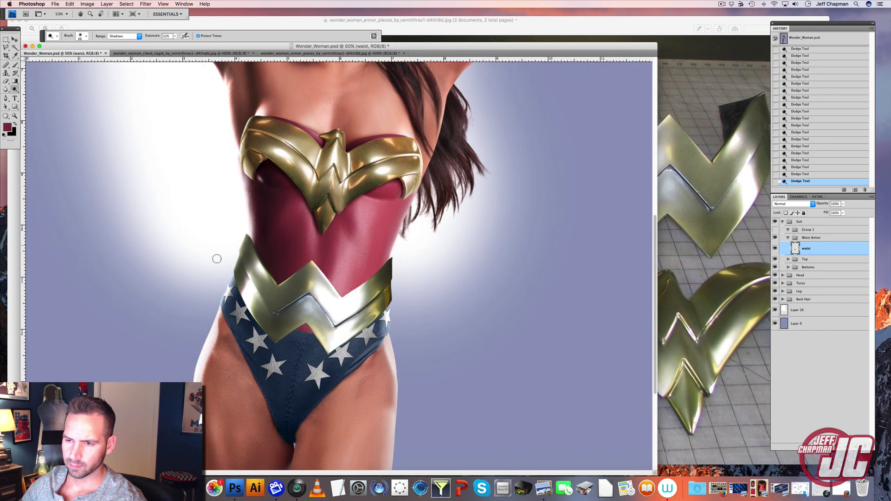
- Set the Dodge tool to a 180 px brush with the Midtones range for the waist armor
{"action": "right_click", "coordinate": [246, 202]}
{"action": "left_click", "coordinate": [305, 204]}
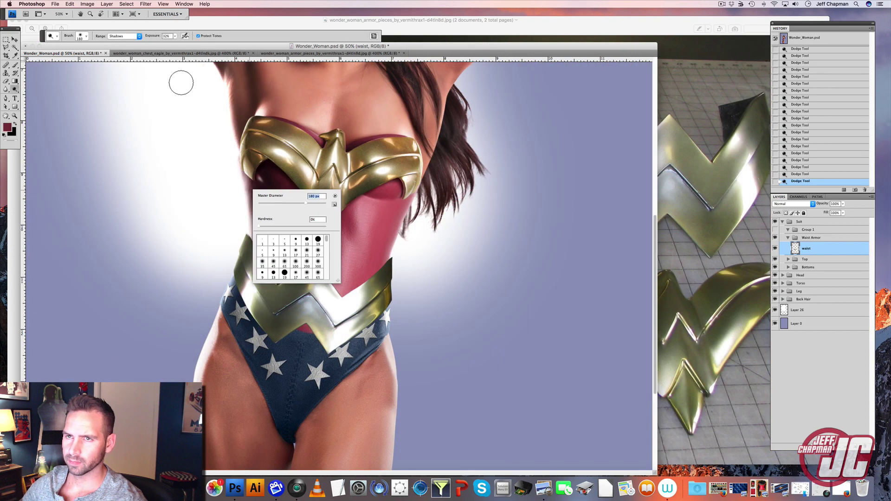
{"action": "left_click", "coordinate": [133, 36]}
{"action": "left_click", "coordinate": [133, 36]}
{"action": "left_click", "coordinate": [133, 36]}
{"action": "left_click", "coordinate": [130, 41]}
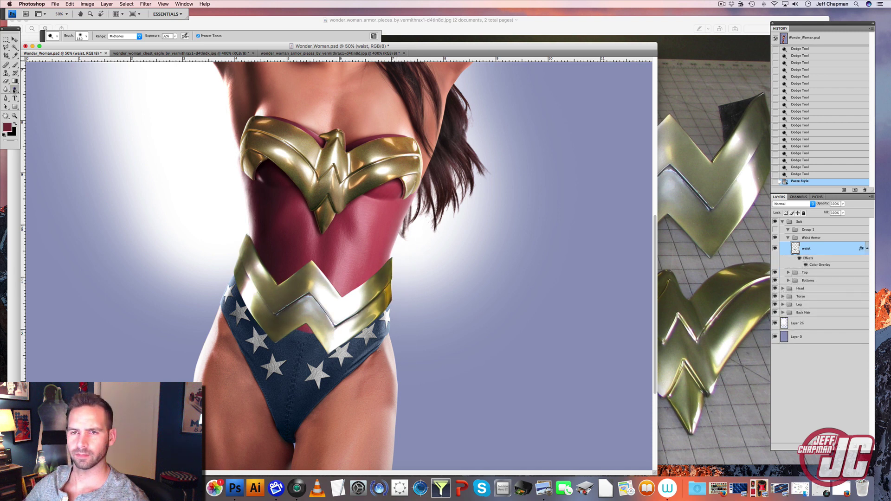
- Enlarge the Burn tool's brush to about 764 px and darken the midtones across the middle of the waist armor
{"action": "right_click", "coordinate": [204, 142]}
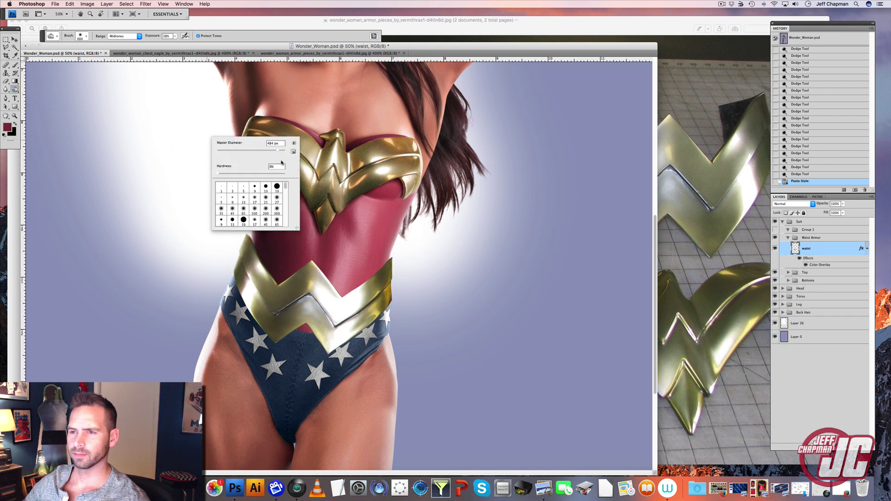
{"action": "left_click", "coordinate": [204, 260]}
{"action": "left_click_drag", "start_coordinate": [258, 331], "coordinate": [302, 307]}
{"action": "left_click", "coordinate": [310, 302]}
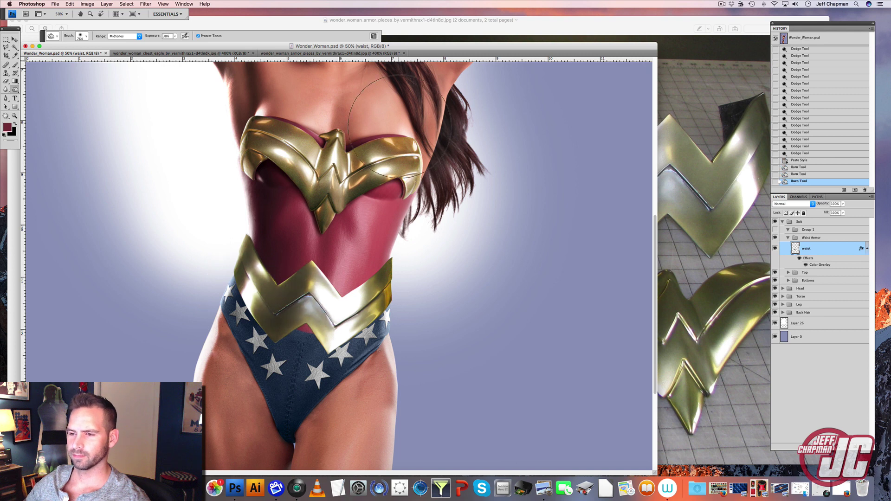
- Reduce the Burn brush to about 187 px and darken smaller areas around the waist armor's central peak
{"action": "right_click", "coordinate": [386, 209]}
{"action": "left_click", "coordinate": [448, 217]}
{"action": "left_click", "coordinate": [347, 250]}
{"action": "right_click", "coordinate": [347, 249]}
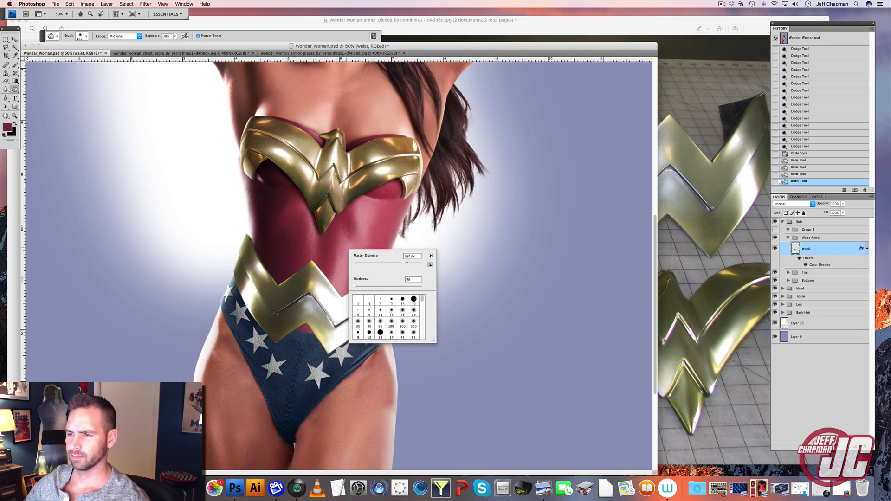
{"action": "left_click", "coordinate": [403, 263]}
{"action": "left_click", "coordinate": [320, 284]}
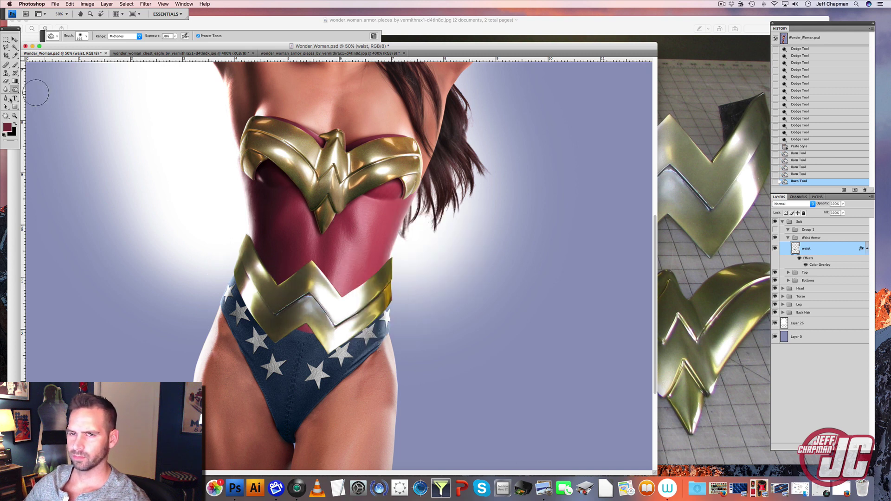
- Lighten the viewer's right end of the waist armor with a 288 px Dodge brush, and change the tool's tonal range
{"action": "left_click_drag", "start_coordinate": [16, 89], "coordinate": [33, 87]}
{"action": "right_click", "coordinate": [347, 199]}
{"action": "left_click", "coordinate": [386, 295]}
{"action": "left_click_drag", "start_coordinate": [387, 295], "coordinate": [377, 321]}
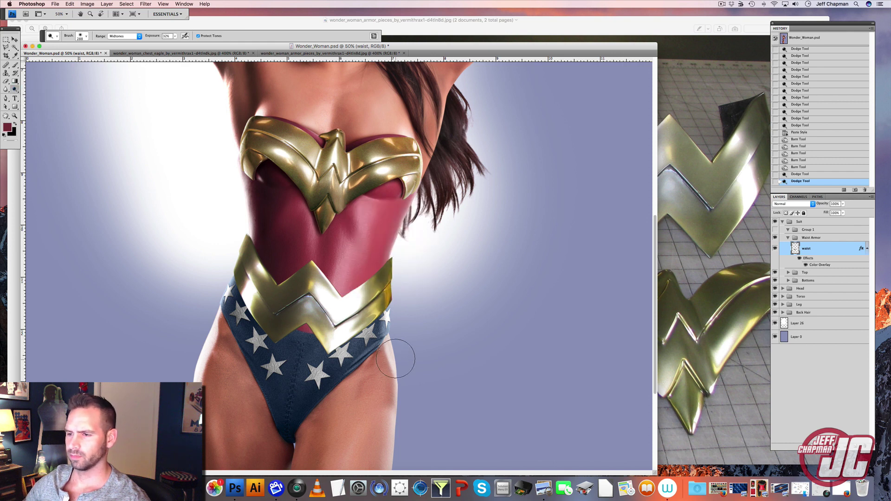
{"action": "left_click", "coordinate": [124, 36]}
{"action": "left_click", "coordinate": [120, 31]}
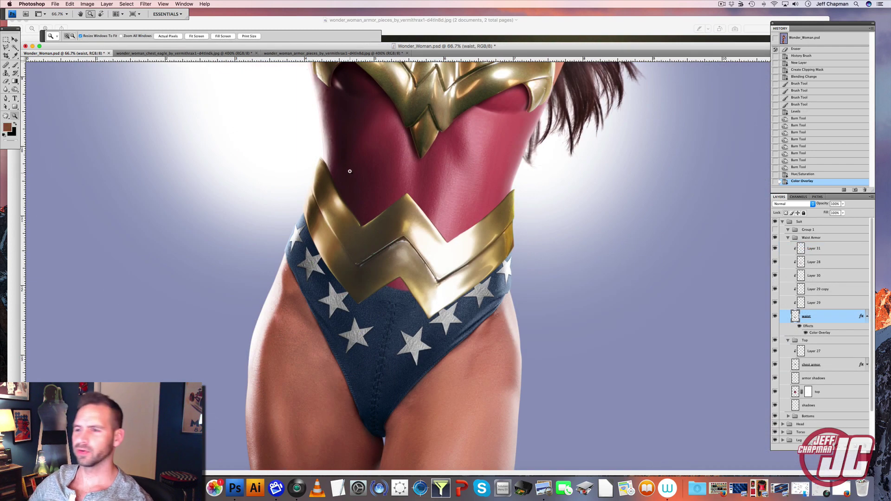
- Trace the pointed diamond tip at the bottom of the eagle in the armor pieces photo with the Pen tool
{"action": "scroll", "coordinate": [425, 272], "scroll_direction": "down", "scroll_amount": 5}
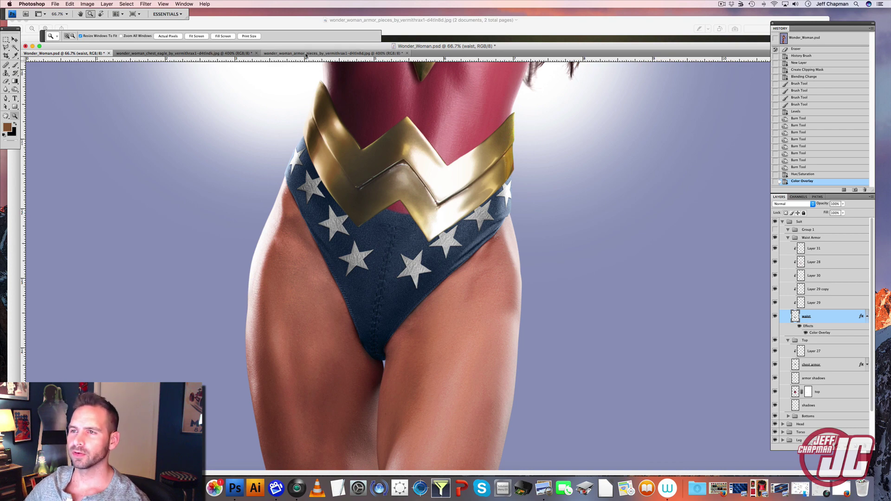
{"action": "left_click", "coordinate": [332, 53]}
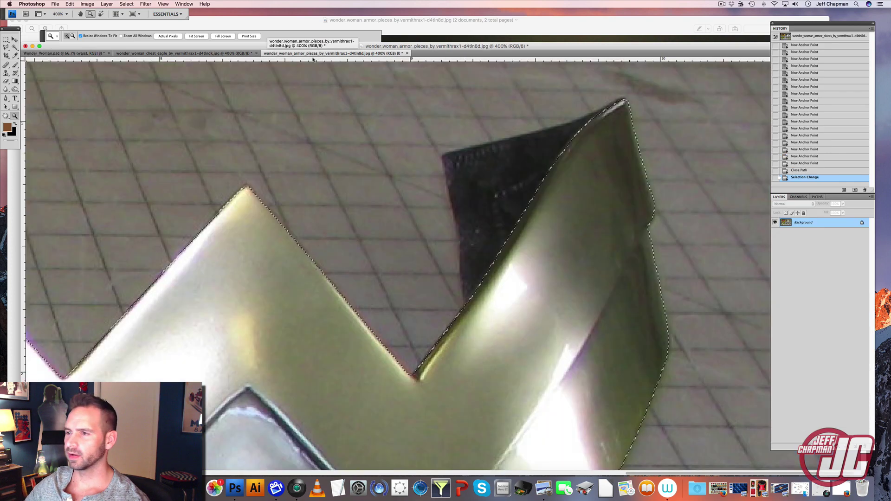
{"action": "left_click", "coordinate": [330, 217], "text": "alt"}
{"action": "left_click", "coordinate": [366, 239], "text": "alt"}
{"action": "left_click", "coordinate": [373, 242], "text": "alt"}
{"action": "left_click", "coordinate": [387, 251], "text": "alt"}
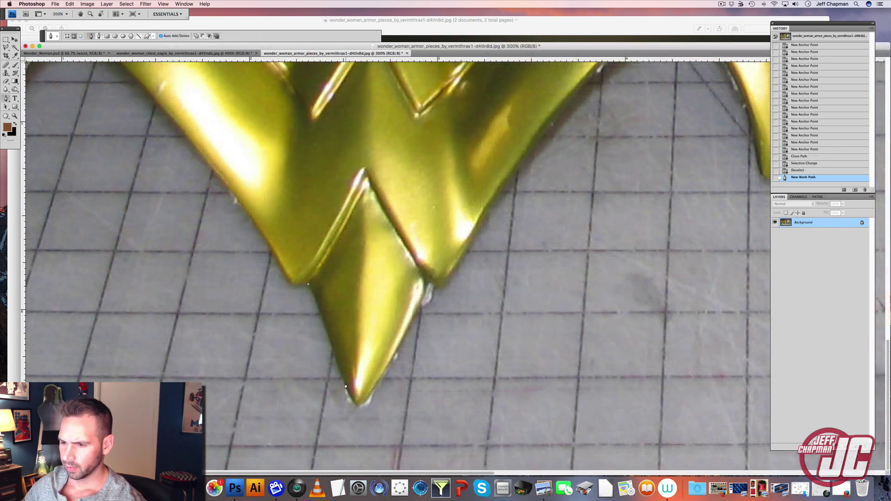
{"action": "left_click", "coordinate": [345, 384]}
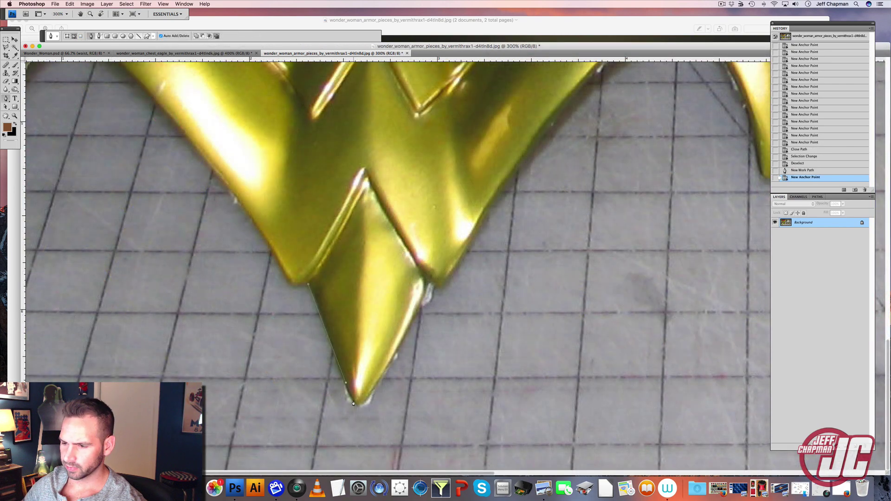
{"action": "left_click", "coordinate": [353, 403]}
{"action": "left_click", "coordinate": [374, 383]}
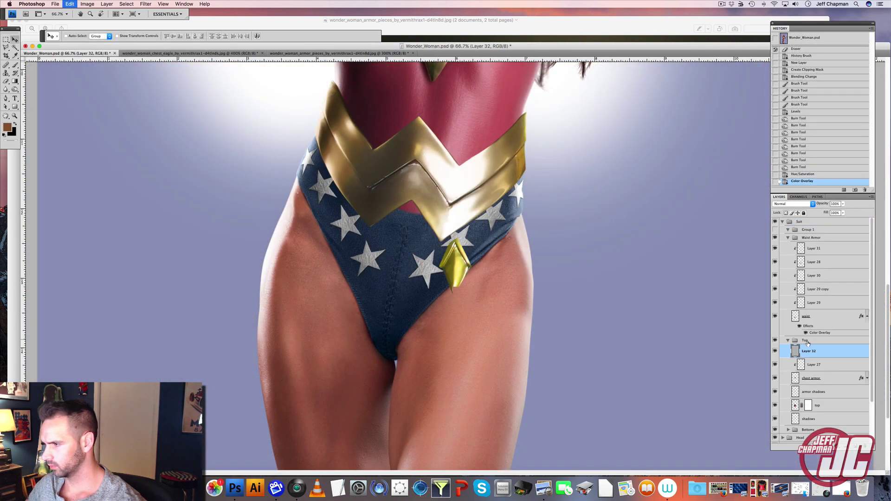
- Move the pasted diamond tip's layer beneath the waist layer, then position and widen it to fill the notch under the W
{"action": "left_click_drag", "start_coordinate": [834, 343], "coordinate": [845, 238]}
{"action": "left_click_drag", "start_coordinate": [443, 277], "coordinate": [376, 263]}
{"action": "key", "text": "super+t"}
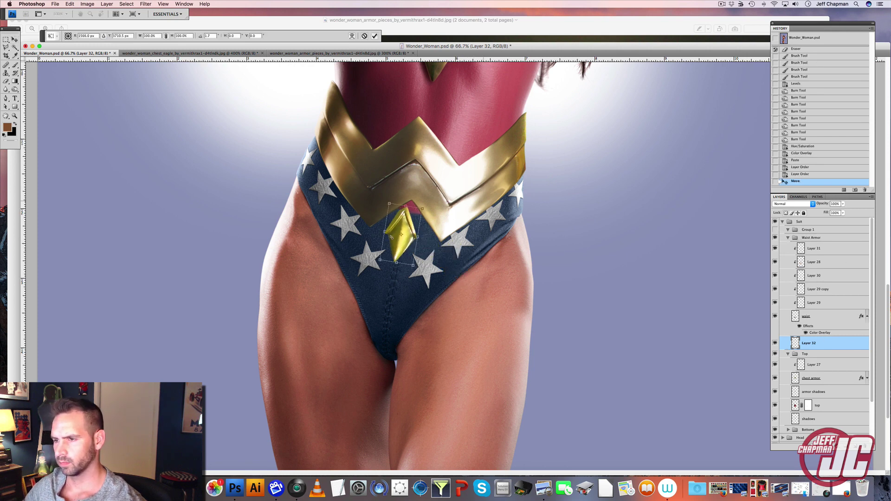
{"action": "left_click_drag", "start_coordinate": [387, 231], "coordinate": [442, 240]}
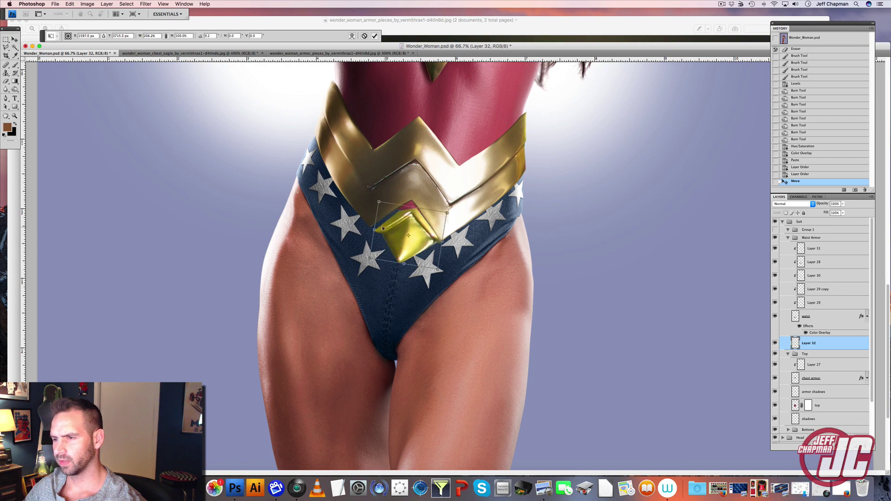
{"action": "left_click_drag", "start_coordinate": [373, 229], "coordinate": [413, 198]}
{"action": "key", "text": "Return"}
- Apply Hue/Saturation to the diamond tip with hue -7 and saturation -36
{"action": "left_click", "coordinate": [87, 4]}
{"action": "mouse_move", "coordinate": [107, 21]}
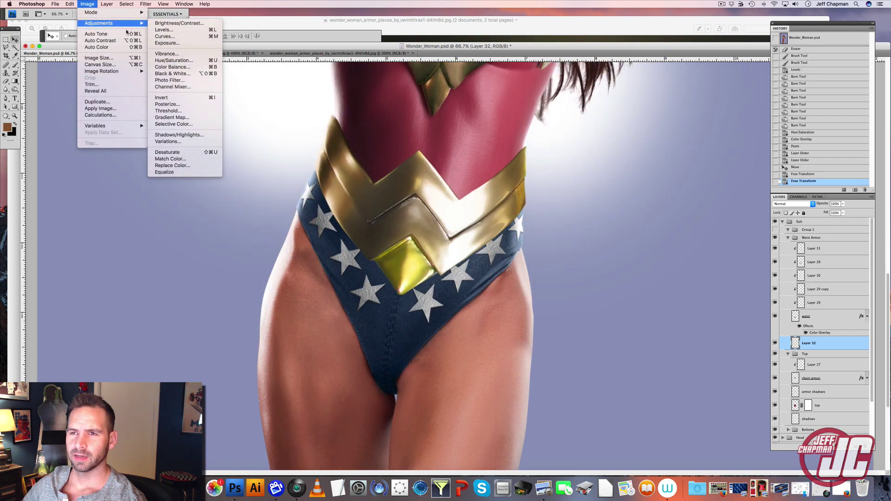
{"action": "left_click", "coordinate": [179, 64]}
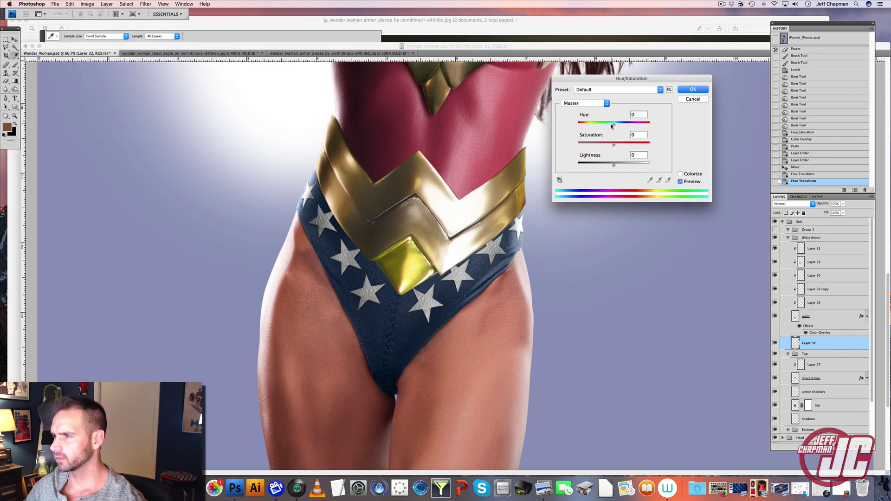
{"action": "left_click_drag", "start_coordinate": [612, 126], "coordinate": [605, 149]}
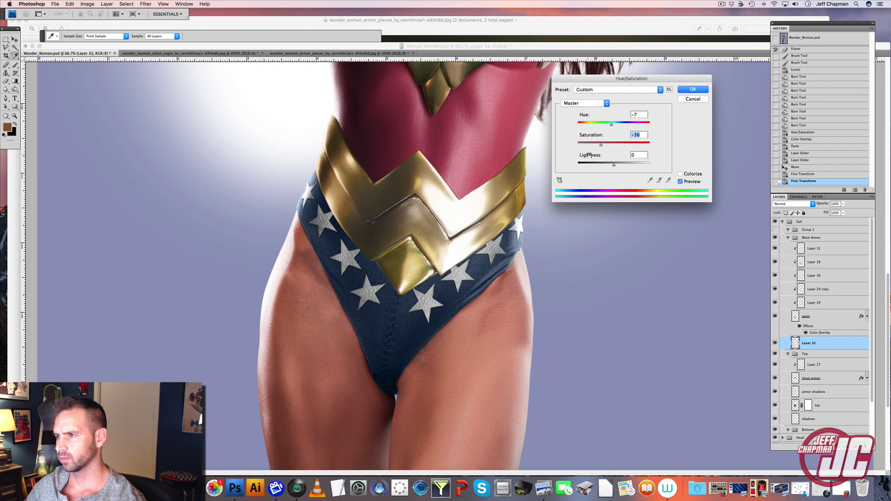
{"action": "left_click", "coordinate": [692, 89]}
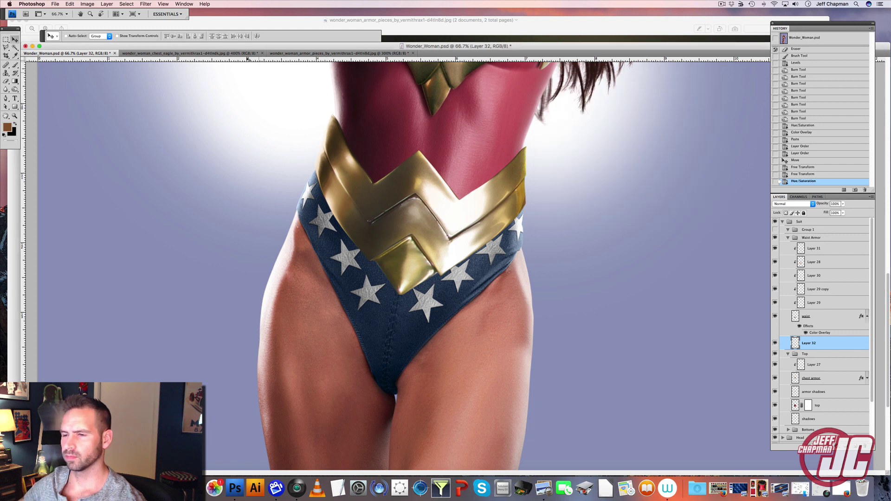
- Apply Levels to the diamond tip with input levels of 12, 0.91 and 245
{"action": "left_click", "coordinate": [87, 4]}
{"action": "mouse_move", "coordinate": [95, 21]}
{"action": "left_click", "coordinate": [163, 36]}
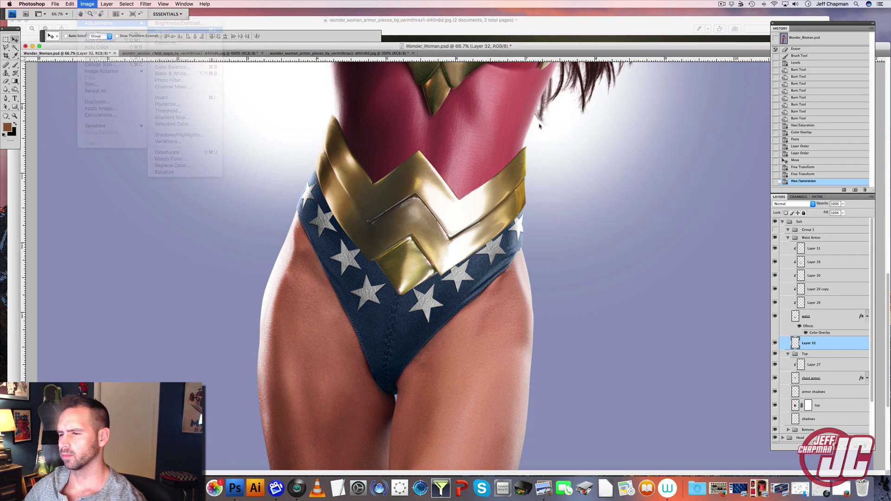
{"action": "left_click_drag", "start_coordinate": [451, 162], "coordinate": [453, 163]}
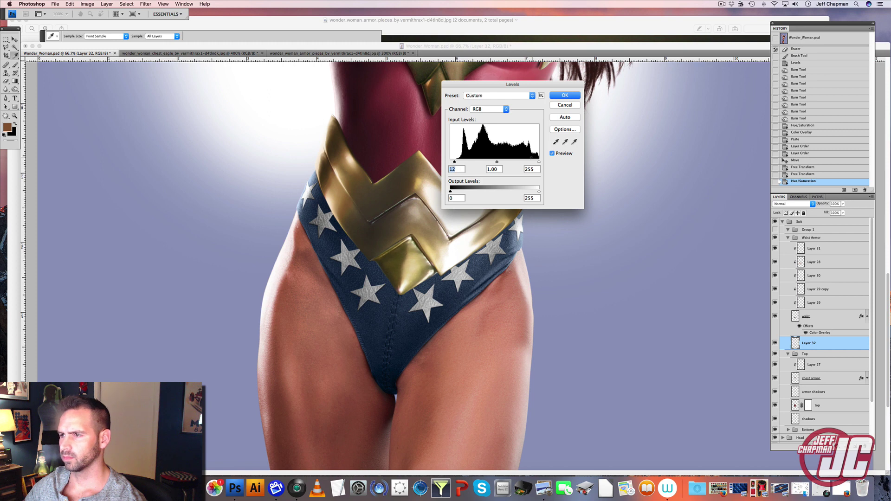
{"action": "left_click_drag", "start_coordinate": [538, 164], "coordinate": [536, 165]}
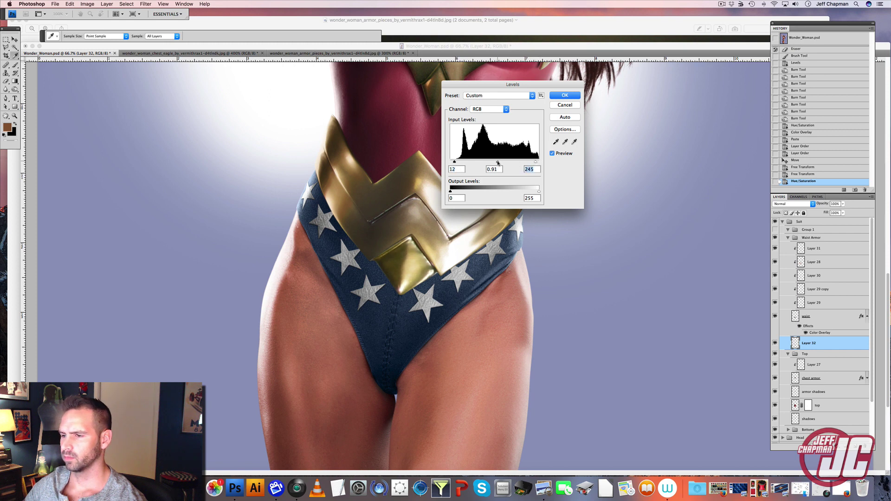
{"action": "left_click", "coordinate": [563, 96]}
- Lower the diamond tip's saturation further with a second Hue/Saturation adjustment to match the surrounding gold
{"action": "left_click", "coordinate": [87, 4]}
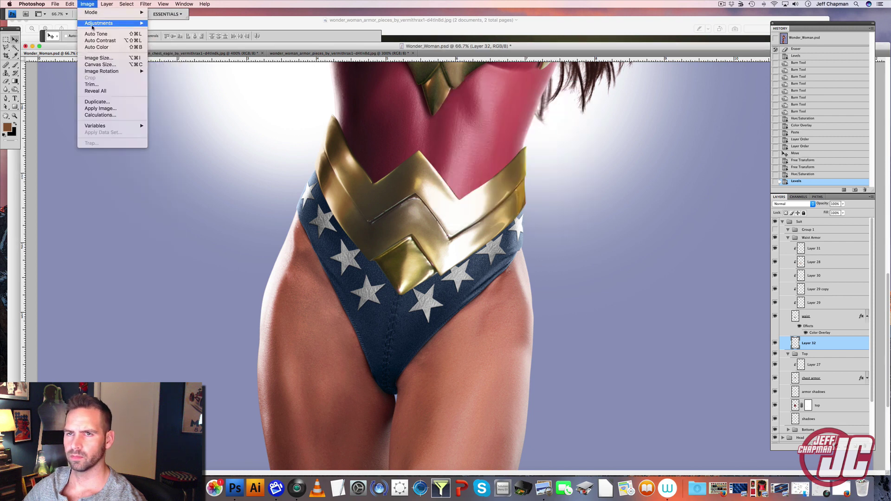
{"action": "mouse_move", "coordinate": [93, 23]}
{"action": "left_click", "coordinate": [181, 60]}
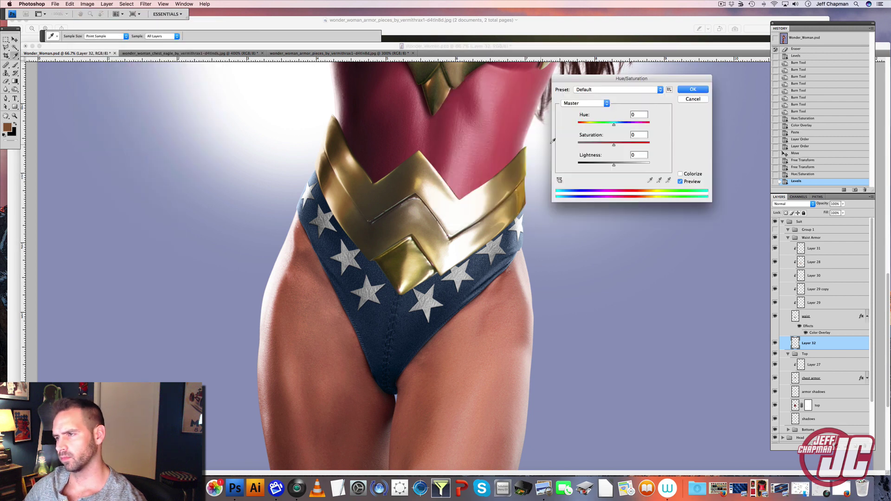
{"action": "left_click", "coordinate": [603, 145]}
{"action": "left_click", "coordinate": [598, 145]}
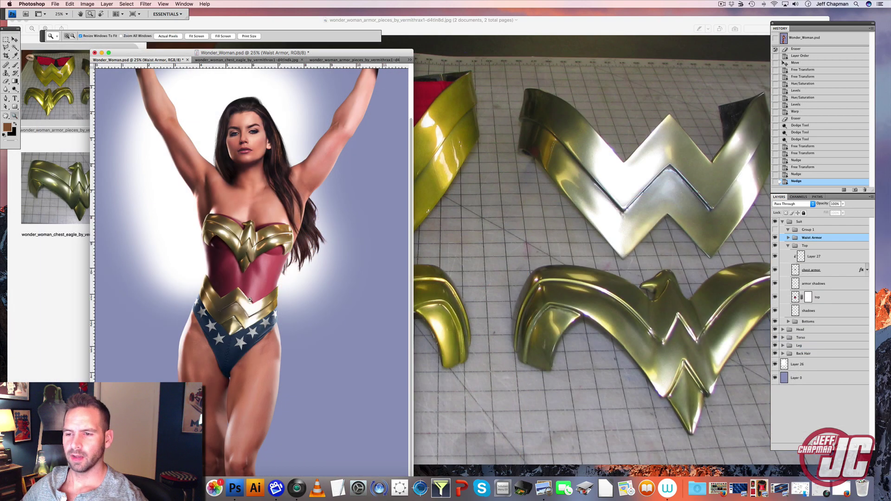
- Adjust the brush size and paint a soft shadow on the suit beneath the waist armor on the waist shadow layer
{"action": "left_click", "coordinate": [273, 310]}
{"action": "left_click", "coordinate": [324, 287]}
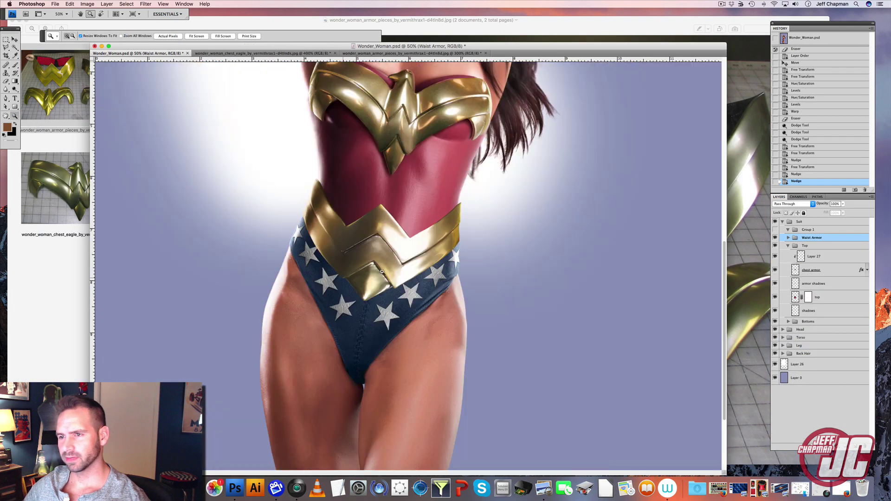
{"action": "left_click", "coordinate": [376, 270]}
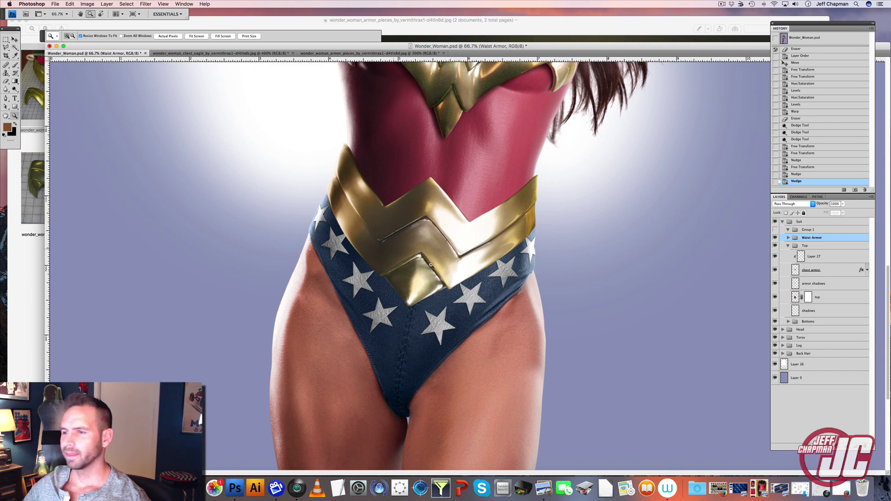
{"action": "left_click", "coordinate": [442, 262]}
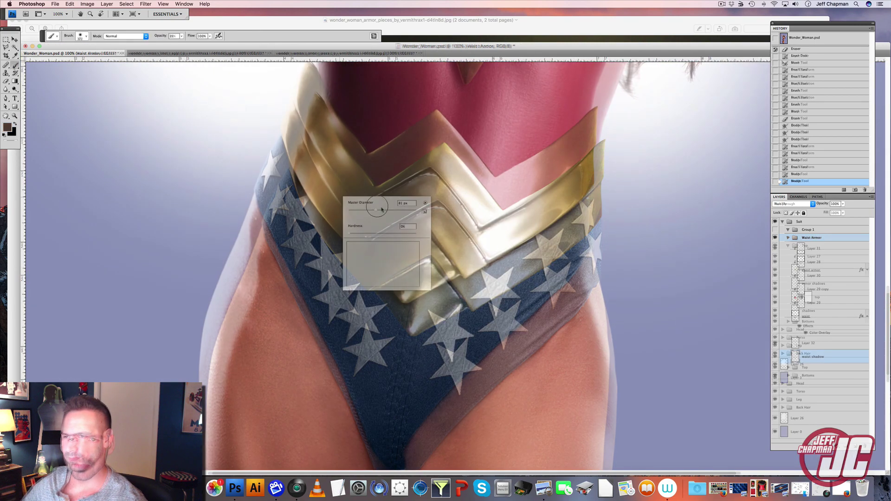
{"action": "key", "text": "Return"}
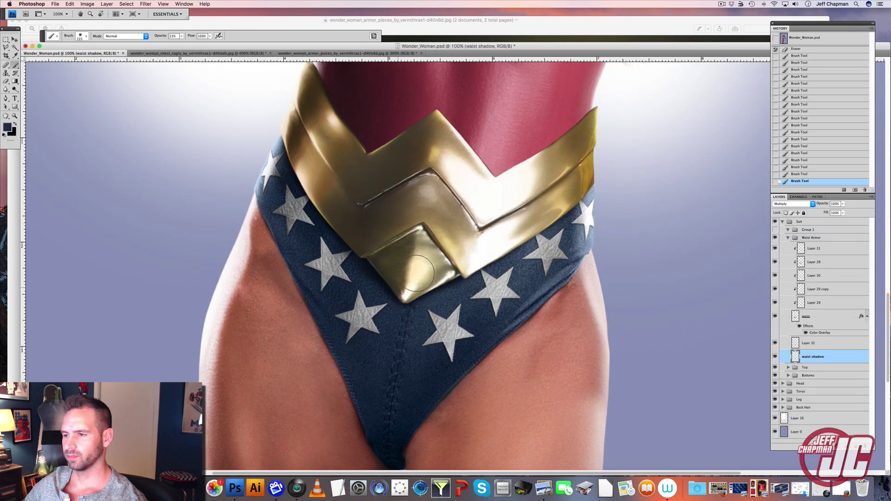
- Sample the dark red of the bodice and paint a soft shadow along the waist armor's upper edge with a smaller brush
{"action": "right_click", "coordinate": [538, 225]}
{"action": "left_click", "coordinate": [553, 234]}
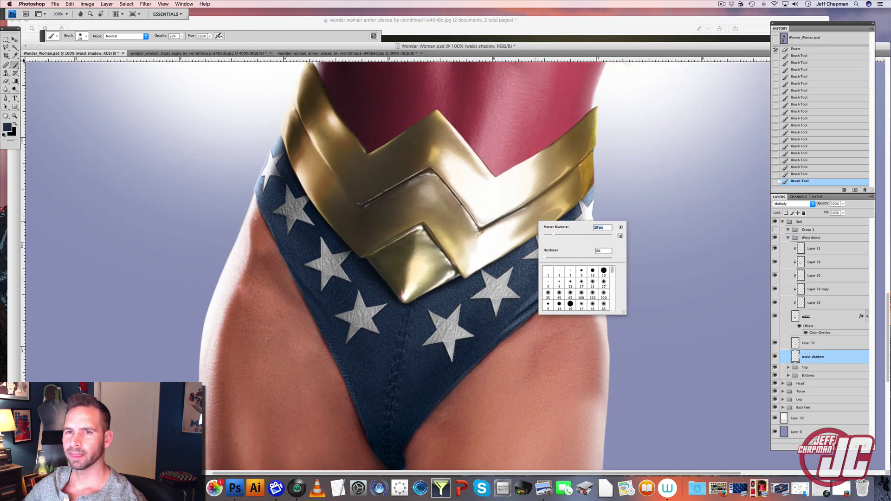
{"action": "left_click", "coordinate": [15, 56]}
{"action": "left_click_drag", "start_coordinate": [354, 125], "coordinate": [338, 188]}
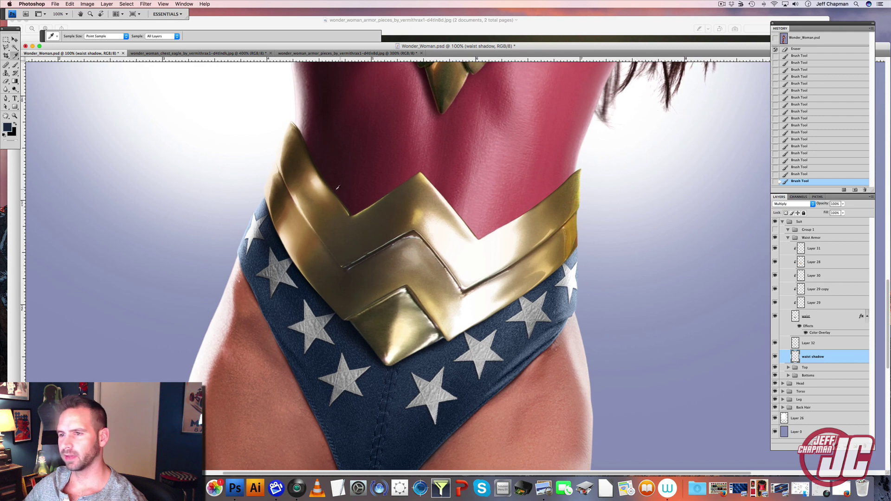
{"action": "key", "text": "b"}
{"action": "right_click", "coordinate": [318, 133]}
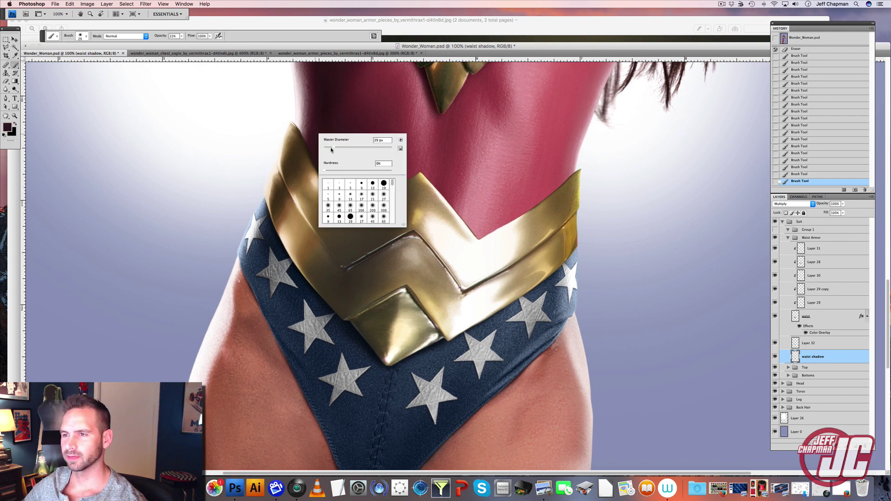
{"action": "left_click", "coordinate": [292, 130]}
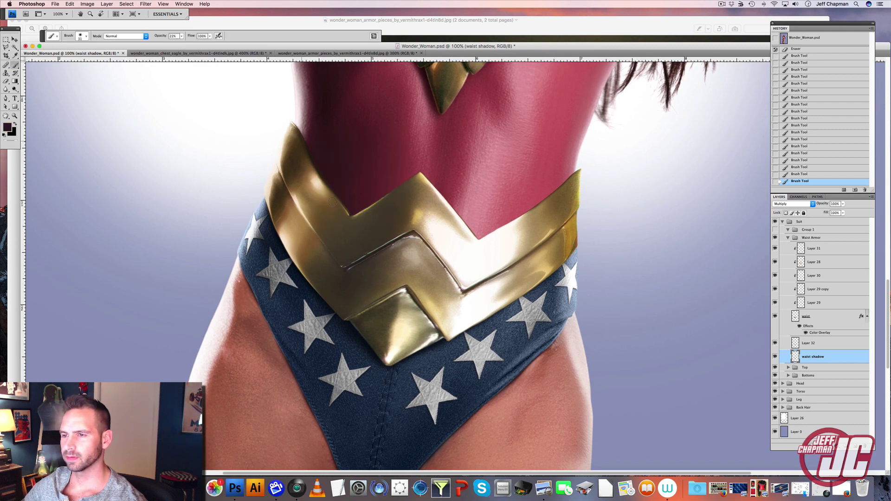
{"action": "left_click_drag", "start_coordinate": [487, 233], "coordinate": [559, 186]}
- Lower the Eraser's opacity and soften the new shadow along the waist armor's upper edge on the waist shadow layer
{"action": "key", "text": "e"}
{"action": "left_click", "coordinate": [154, 37]}
{"action": "left_click_drag", "start_coordinate": [138, 42], "coordinate": [130, 43]}
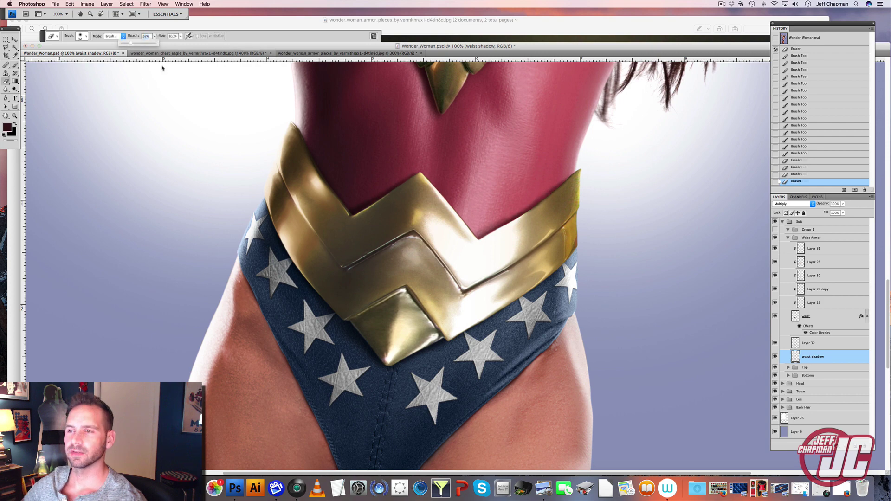
{"action": "left_click", "coordinate": [482, 221]}
{"action": "left_click_drag", "start_coordinate": [482, 220], "coordinate": [519, 196]}
{"action": "left_click_drag", "start_coordinate": [520, 197], "coordinate": [559, 178]}
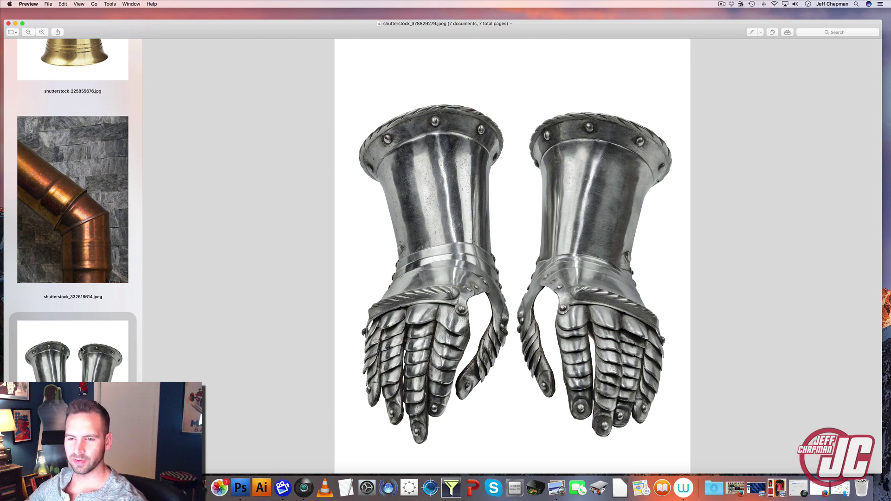
- Open shutterstock_378829279.jpeg in Photoshop and trace a closed pen path around the left gauntlet's forearm plate
{"action": "left_click_drag", "start_coordinate": [81, 352], "coordinate": [327, 260]}
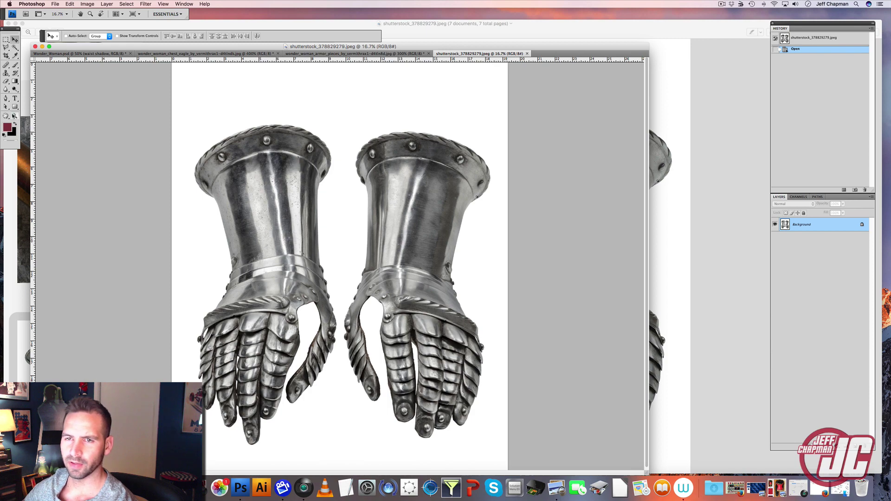
{"action": "key", "text": "z"}
{"action": "left_click", "coordinate": [276, 253]}
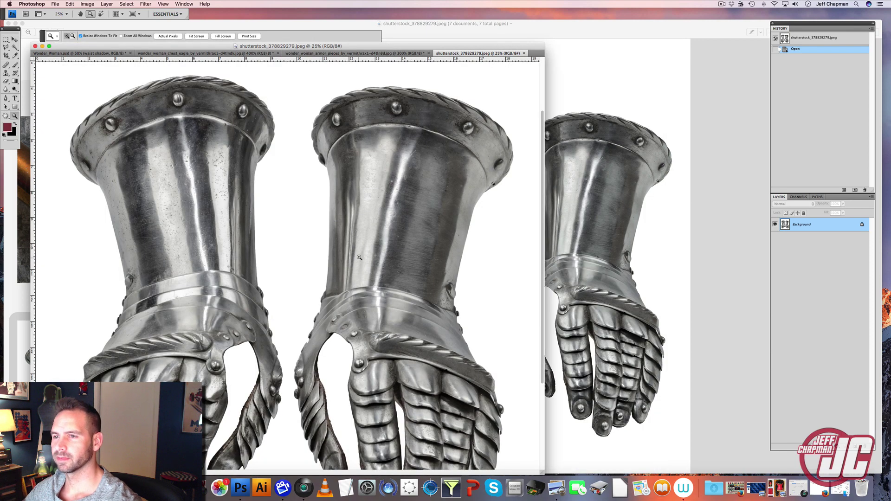
{"action": "left_click", "coordinate": [203, 229]}
{"action": "left_click", "coordinate": [219, 231]}
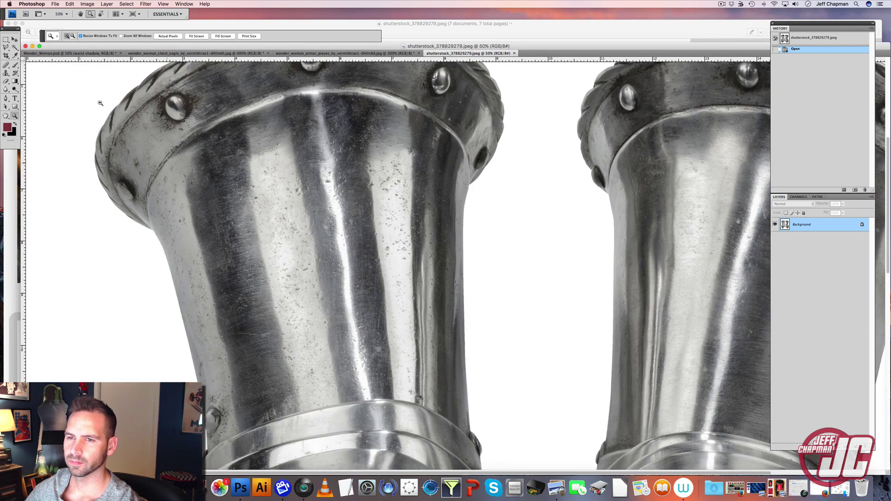
{"action": "key", "text": "p"}
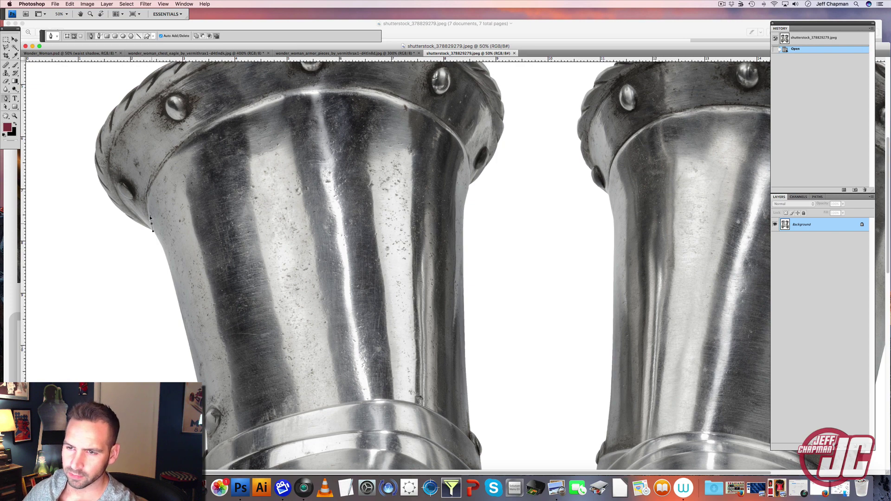
{"action": "left_click", "coordinate": [152, 224]}
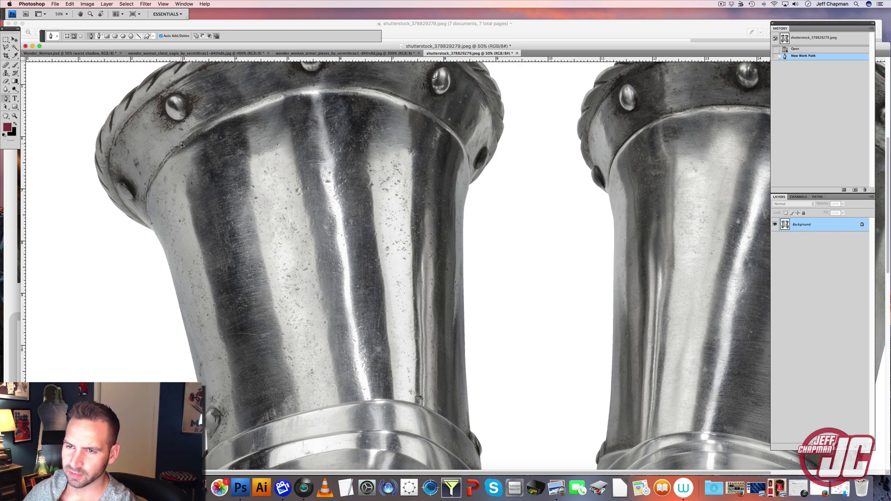
{"action": "left_click_drag", "start_coordinate": [181, 145], "coordinate": [186, 141]}
{"action": "left_click_drag", "start_coordinate": [161, 227], "coordinate": [155, 218]}
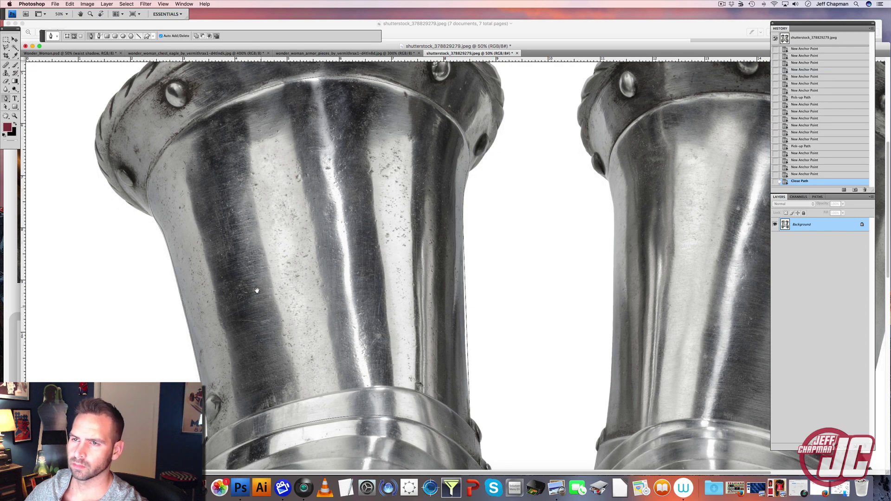
- Remove the rivet near the lower edge of the left gauntlet's forearm plate with a 172 px Clone Stamp brush
{"action": "left_click_drag", "start_coordinate": [256, 290], "coordinate": [227, 105]}
{"action": "key", "text": "s"}
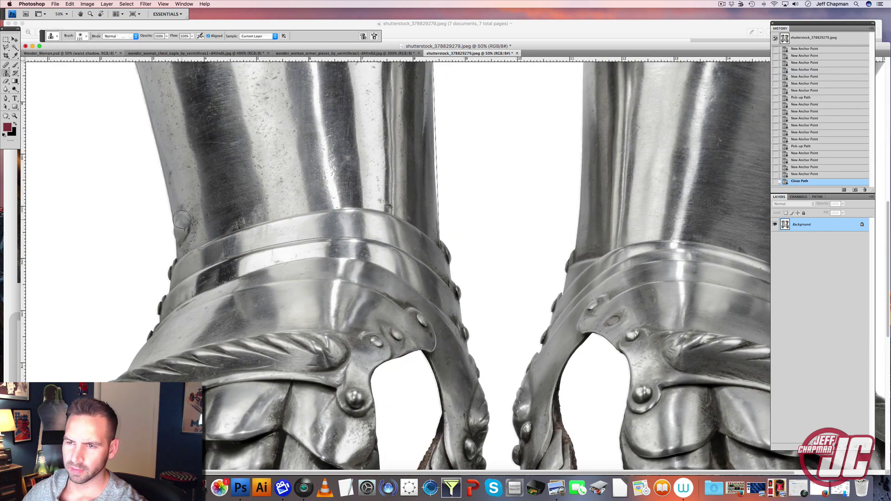
{"action": "right_click", "coordinate": [273, 180]}
{"action": "left_click_drag", "start_coordinate": [323, 195], "coordinate": [325, 193]}
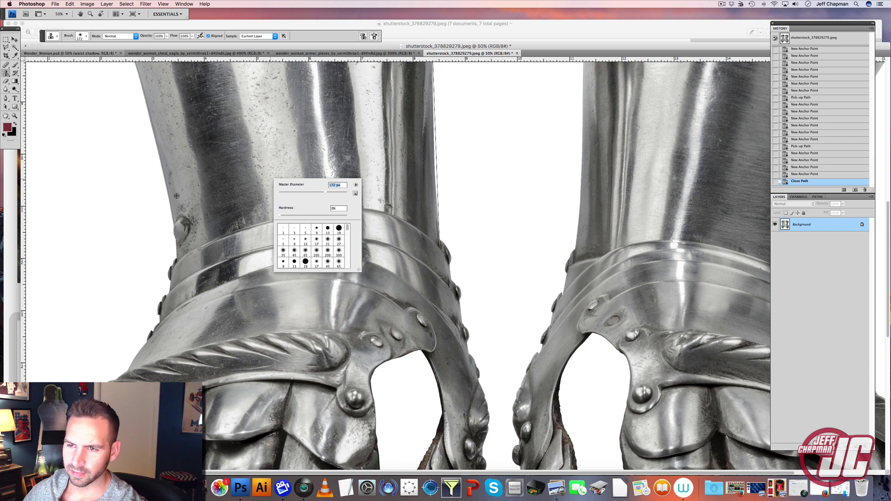
{"action": "left_click", "coordinate": [182, 214]}
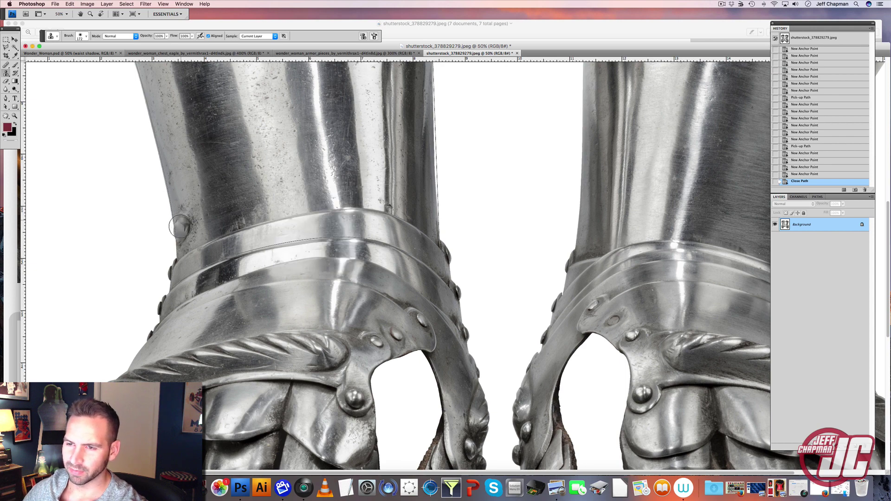
{"action": "right_click", "coordinate": [214, 198]}
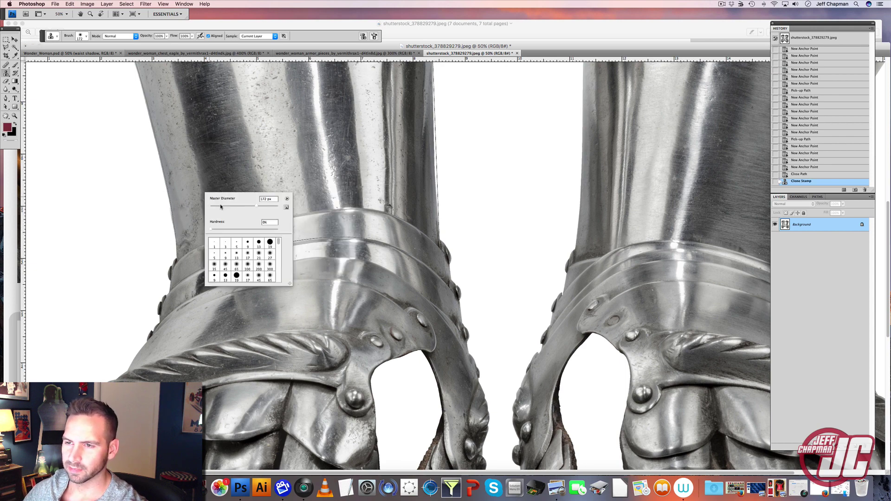
{"action": "left_click", "coordinate": [185, 215], "text": "alt"}
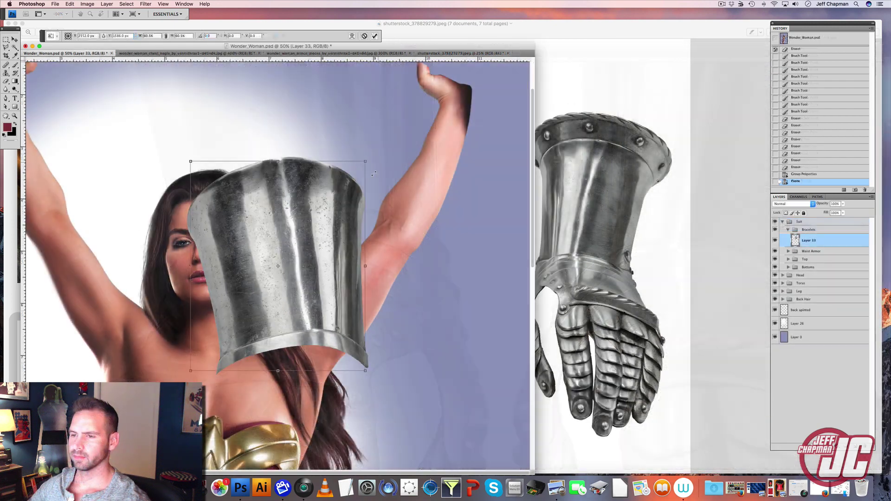
- Scale down and flip the pasted gauntlet plate horizontally, then rotate and narrow it to fit over the raised forearm beside the long hair
{"action": "left_click_drag", "start_coordinate": [368, 176], "coordinate": [348, 187]}
{"action": "left_click_drag", "start_coordinate": [396, 75], "coordinate": [403, 120]}
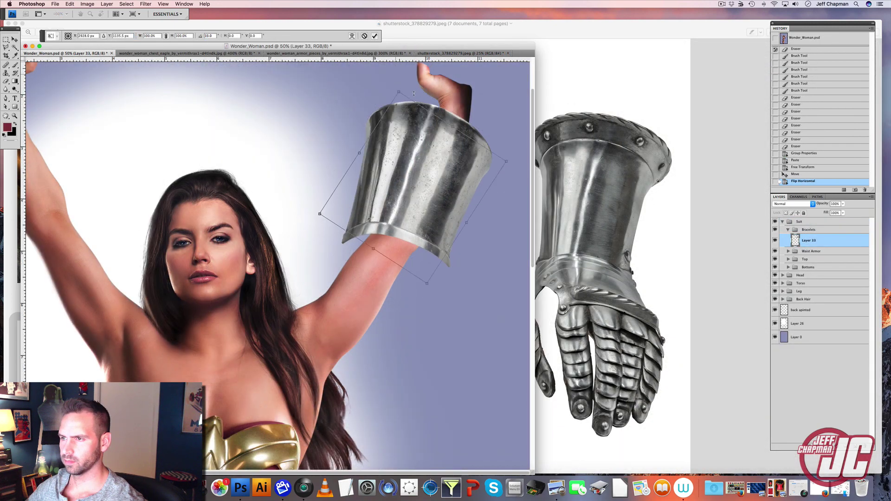
{"action": "left_click_drag", "start_coordinate": [446, 146], "coordinate": [483, 125]}
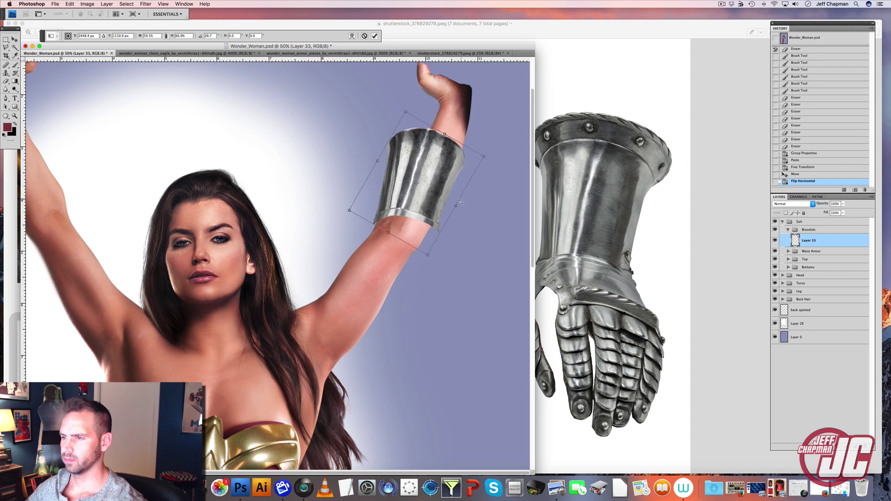
{"action": "left_click_drag", "start_coordinate": [455, 206], "coordinate": [444, 200]}
{"action": "left_click_drag", "start_coordinate": [461, 203], "coordinate": [459, 205]}
{"action": "left_click_drag", "start_coordinate": [421, 181], "coordinate": [438, 183]}
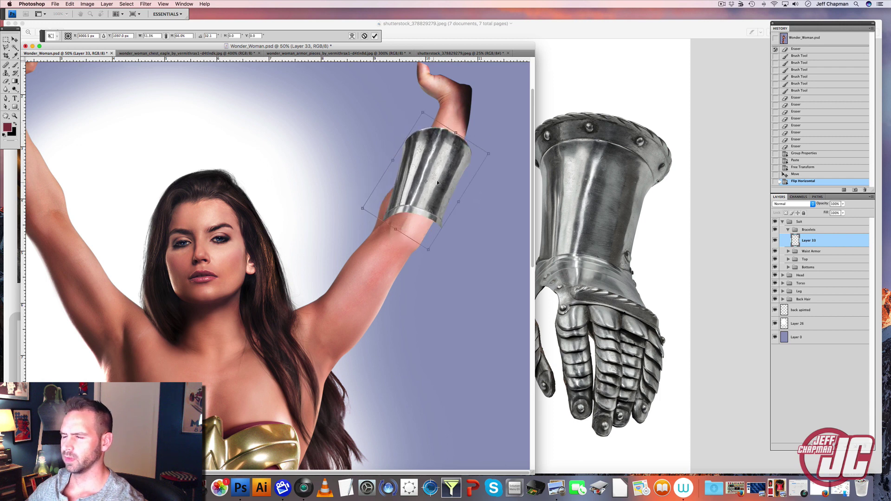
{"action": "key", "text": "Return"}
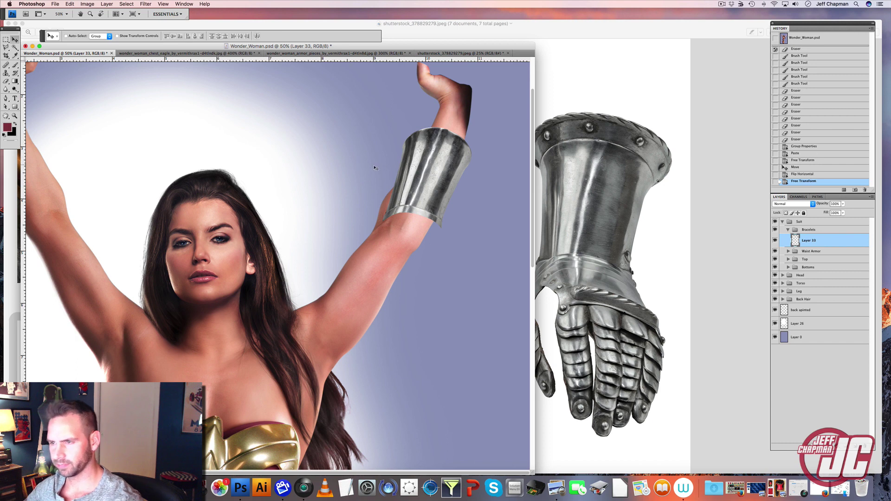
- Transform the bracelet again, skewing and reshaping it to follow the forearm's angle between wrist and elbow
{"action": "key", "text": "ctrl+t"}
{"action": "left_click_drag", "start_coordinate": [376, 126], "coordinate": [409, 122]}
{"action": "left_click_drag", "start_coordinate": [384, 226], "coordinate": [378, 210]}
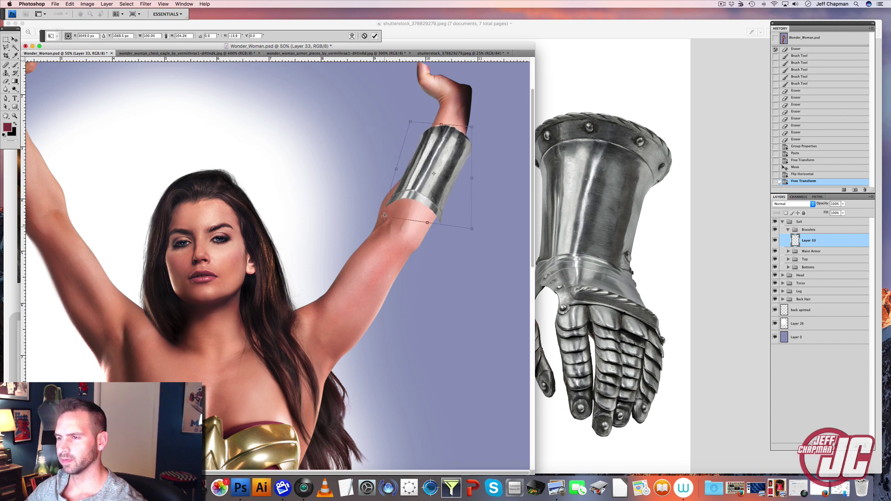
{"action": "left_click_drag", "start_coordinate": [472, 228], "coordinate": [473, 233]}
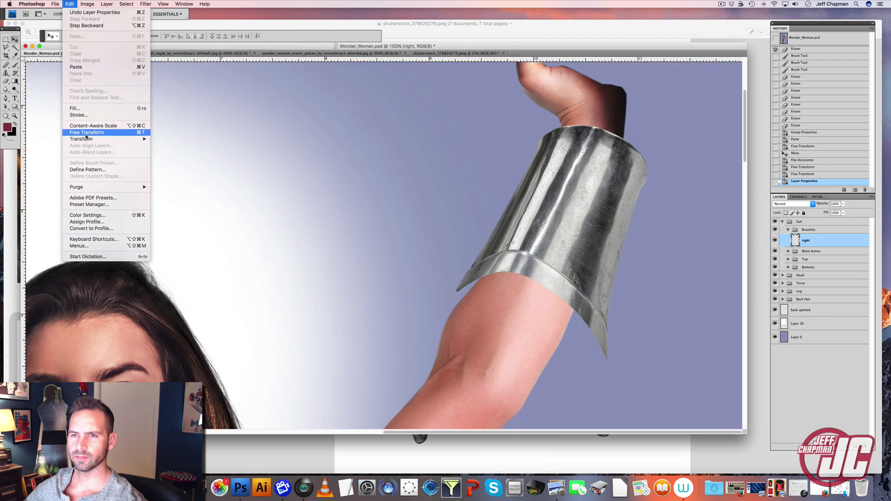
- Warp the bracelet on the right layer to the forearm's contour and refine its shape in Liquify with brush size 211
{"action": "mouse_move", "coordinate": [116, 139]}
{"action": "left_click", "coordinate": [167, 180]}
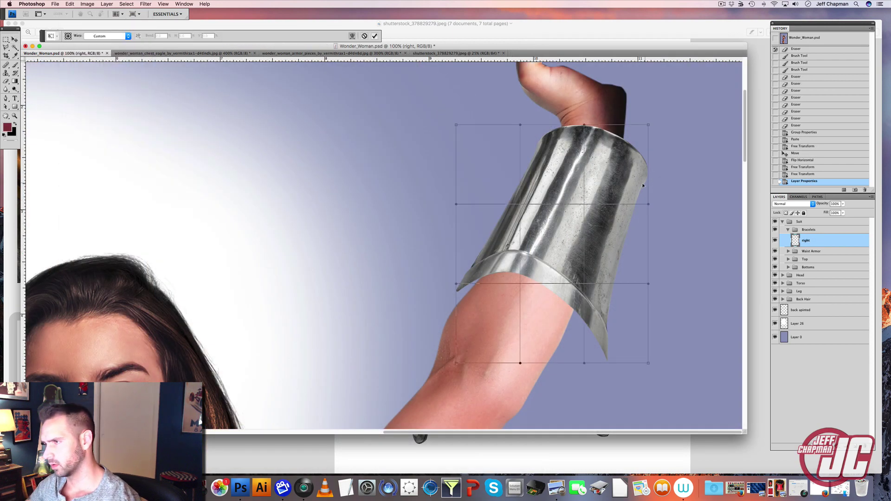
{"action": "left_click_drag", "start_coordinate": [642, 185], "coordinate": [579, 270]}
{"action": "left_click_drag", "start_coordinate": [644, 358], "coordinate": [584, 334]}
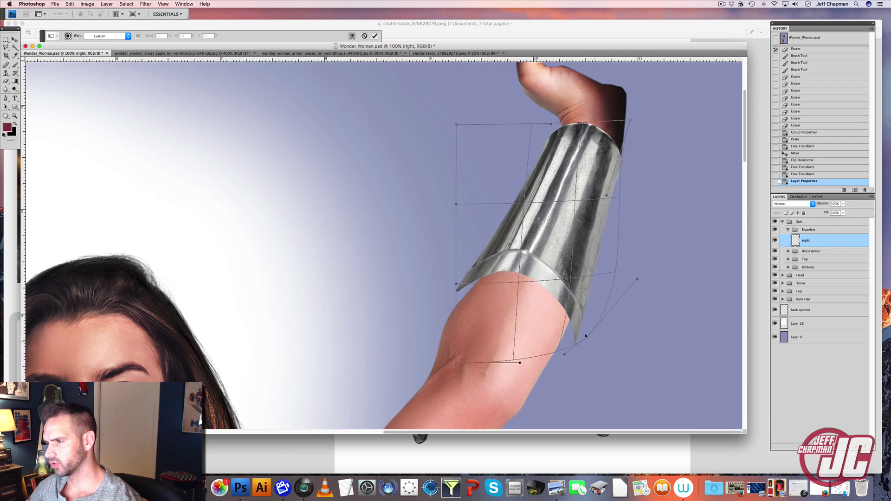
{"action": "mouse_move", "coordinate": [489, 296]}
{"action": "left_mouse_down"}
{"action": "mouse_move", "coordinate": [480, 283]}
{"action": "mouse_move", "coordinate": [496, 275]}
{"action": "left_mouse_up"}
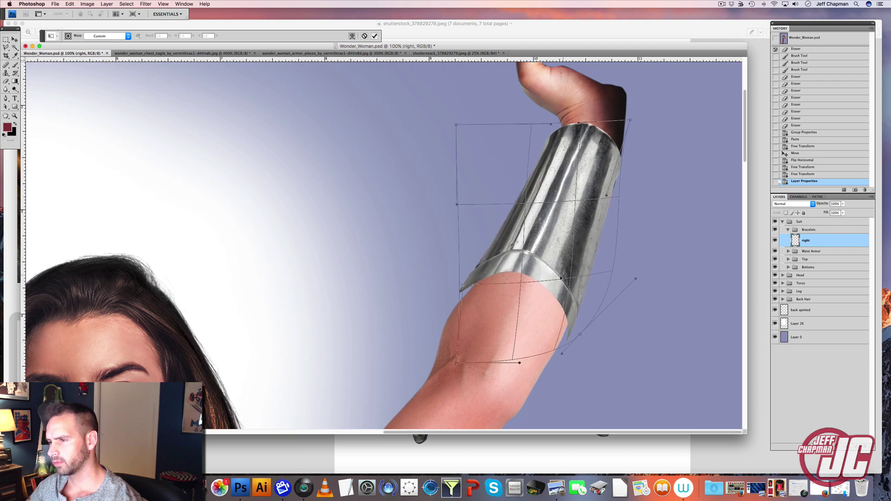
{"action": "left_click_drag", "start_coordinate": [561, 275], "coordinate": [549, 280]}
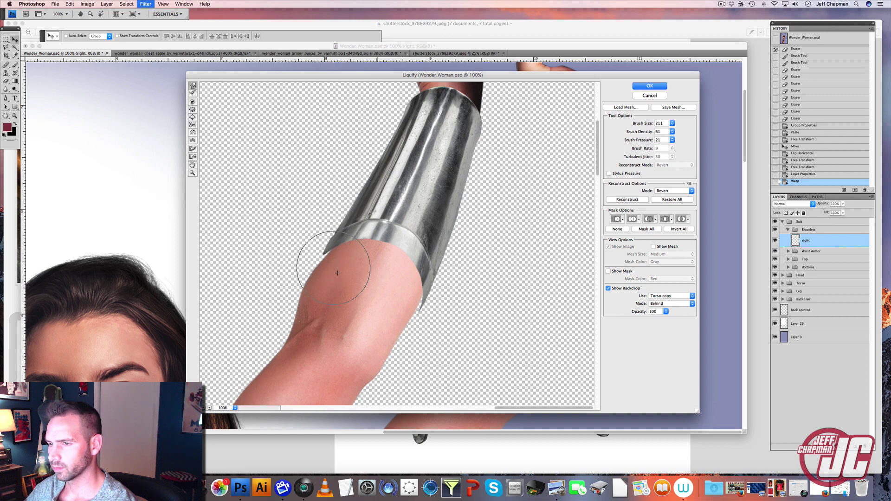
{"action": "mouse_move", "coordinate": [375, 197]}
{"action": "left_mouse_down"}
{"action": "mouse_move", "coordinate": [424, 227]}
{"action": "mouse_move", "coordinate": [423, 218]}
{"action": "mouse_move", "coordinate": [375, 261]}
{"action": "mouse_move", "coordinate": [408, 299]}
{"action": "left_mouse_up"}
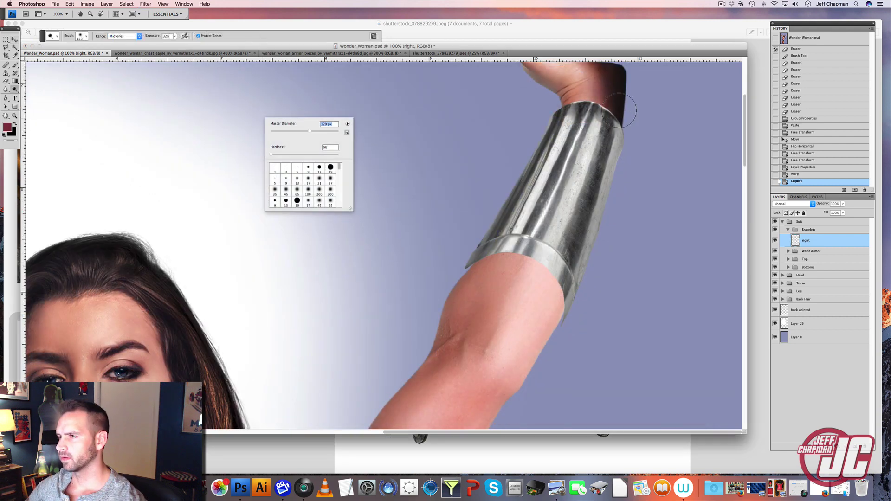
- Brighten the bracelet's metal reflections along the forearm with a 129 px Dodge brush set to Midtones
{"action": "left_click_drag", "start_coordinate": [594, 124], "coordinate": [525, 284]}
{"action": "left_click_drag", "start_coordinate": [585, 158], "coordinate": [529, 277]}
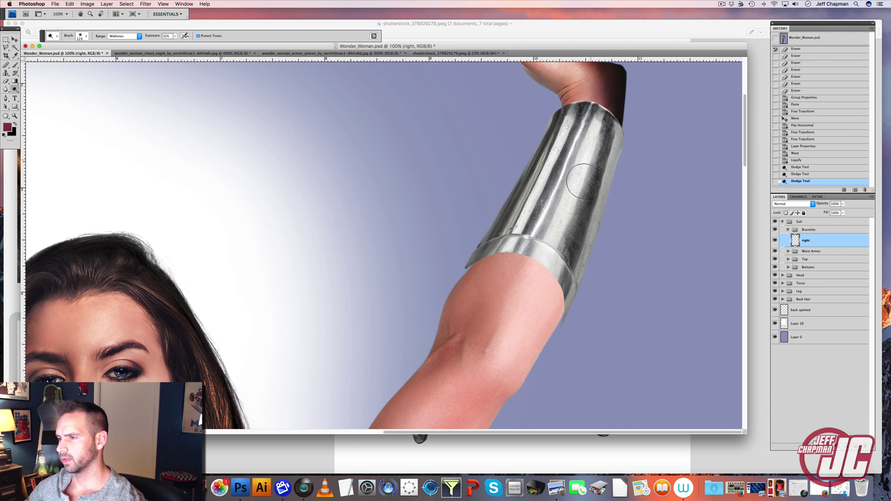
{"action": "left_click_drag", "start_coordinate": [579, 181], "coordinate": [530, 315]}
{"action": "left_click_drag", "start_coordinate": [590, 232], "coordinate": [585, 248]}
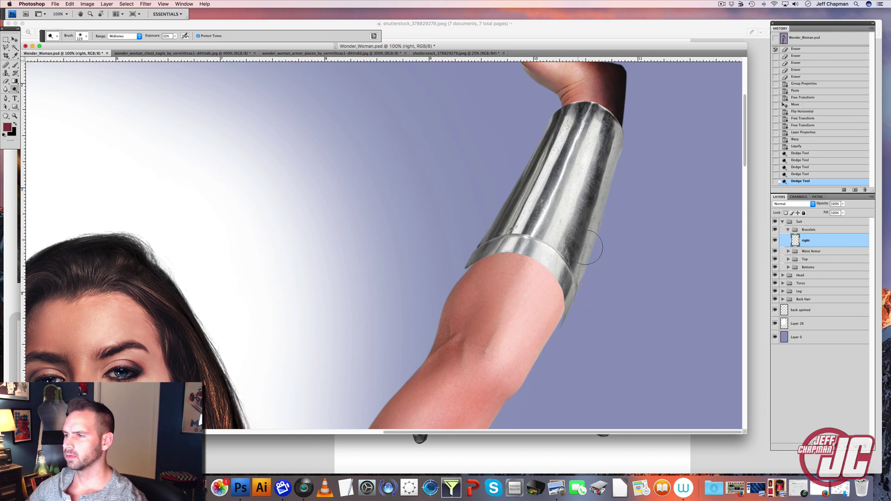
{"action": "left_click_drag", "start_coordinate": [605, 124], "coordinate": [538, 242]}
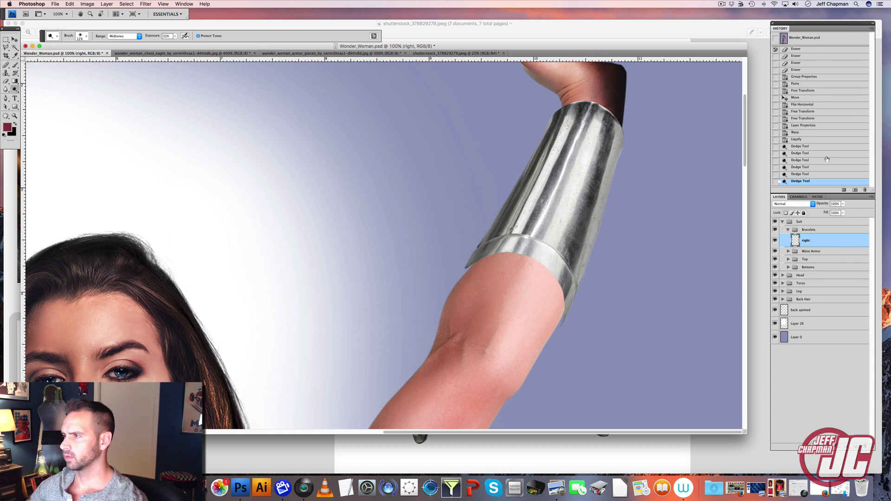
- Set the Dodge range to Highlights, adjust the exposure, and intensify the bright reflections along the bracelet
{"action": "left_click", "coordinate": [138, 36]}
{"action": "left_click", "coordinate": [130, 43]}
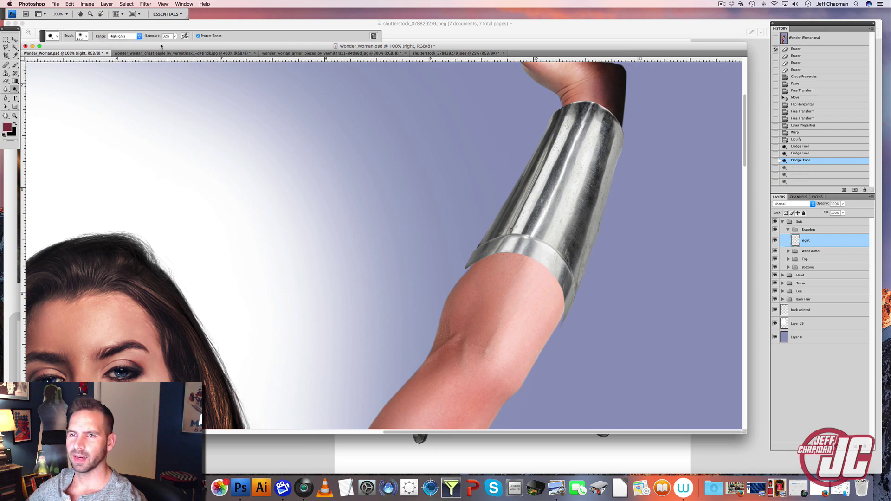
{"action": "left_click", "coordinate": [175, 36]}
{"action": "left_click_drag", "start_coordinate": [603, 159], "coordinate": [520, 260]}
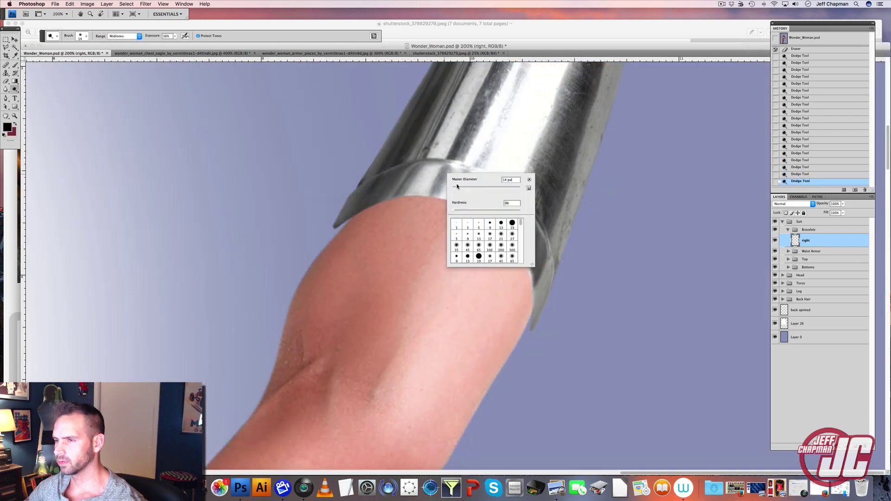
- Reduce the Dodge brush to 15 px and brighten the trim band at the bracelet's elbow end
{"action": "left_click_drag", "start_coordinate": [456, 186], "coordinate": [457, 187]}
{"action": "left_click", "coordinate": [423, 188]}
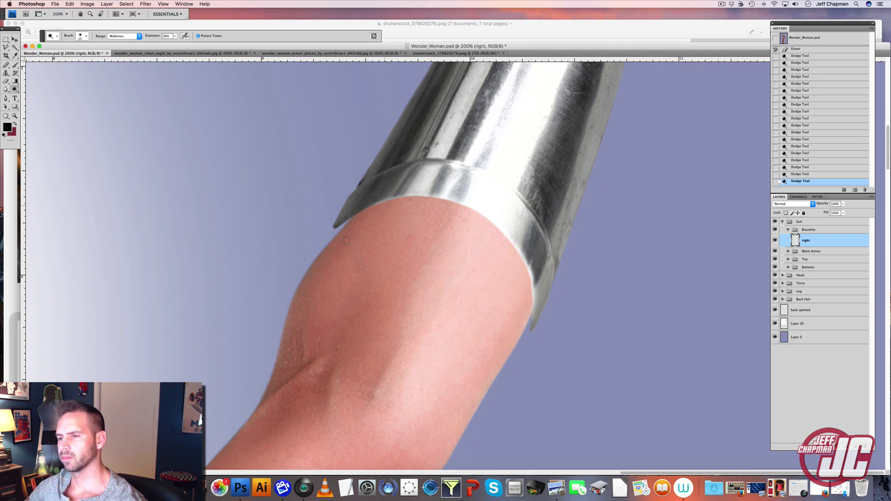
{"action": "right_click", "coordinate": [427, 183]}
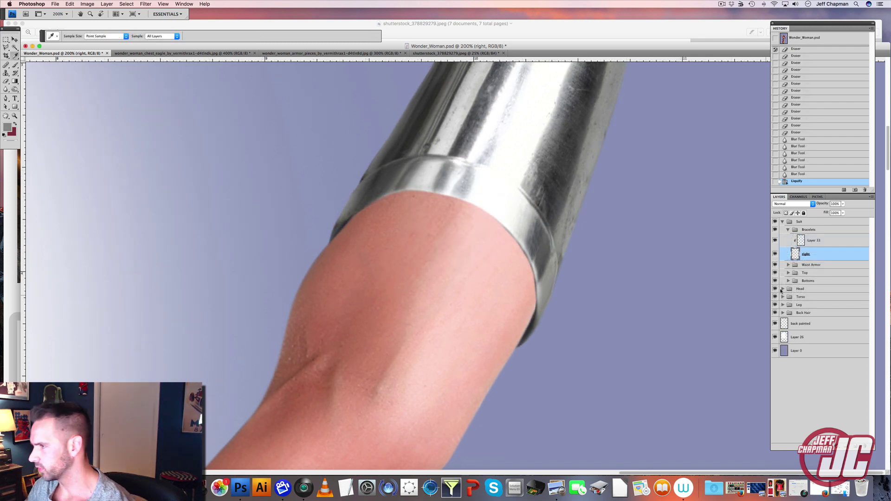
- Add a Multiply layer named shadows beneath the right bracelet and paint a soft shadow on the skin along its elbow-end rim
{"action": "left_click", "coordinate": [788, 230]}
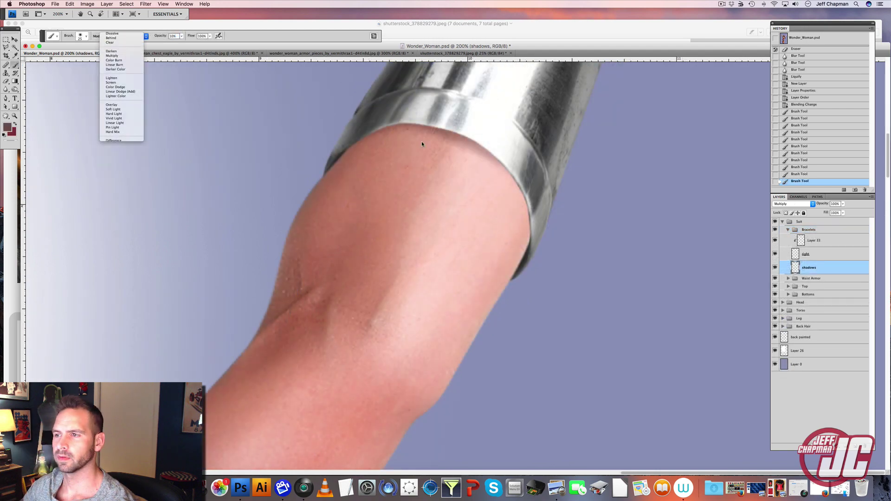
{"action": "left_click", "coordinate": [424, 144]}
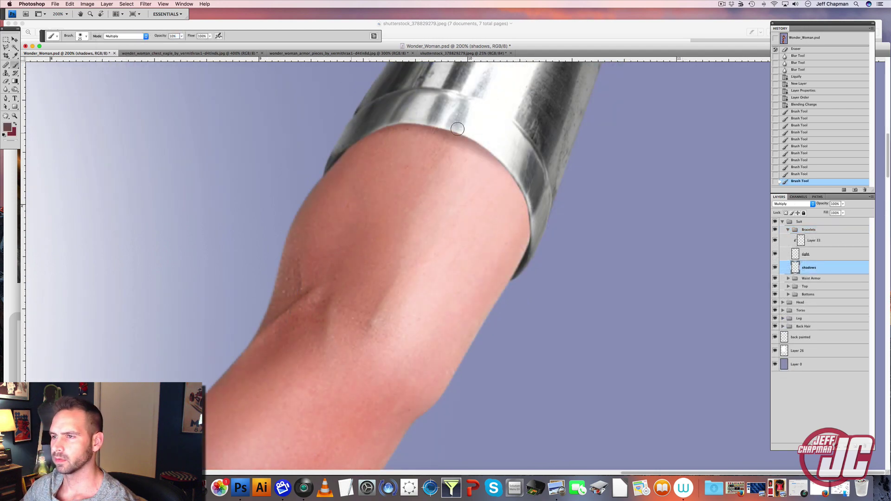
{"action": "left_click_drag", "start_coordinate": [457, 129], "coordinate": [492, 151]}
{"action": "mouse_move", "coordinate": [464, 138]}
{"action": "left_mouse_down"}
{"action": "mouse_move", "coordinate": [517, 168]}
{"action": "mouse_move", "coordinate": [514, 182]}
{"action": "left_mouse_up"}
{"action": "left_click_drag", "start_coordinate": [496, 161], "coordinate": [531, 207]}
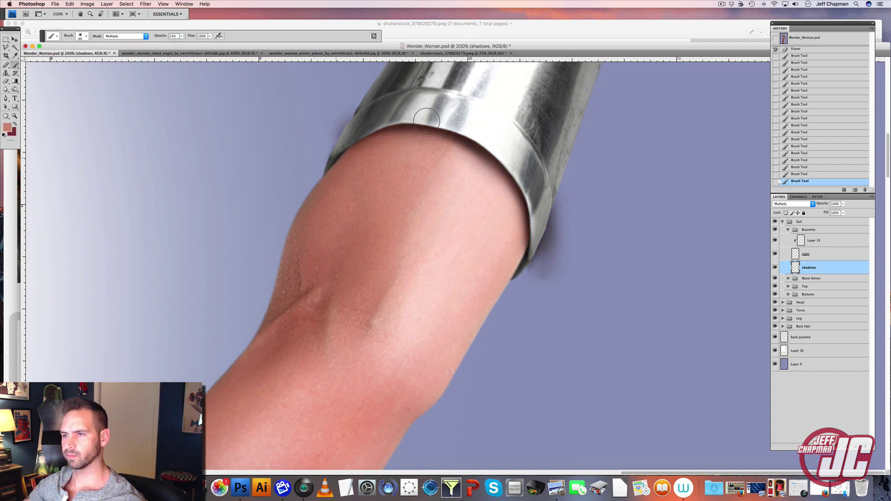
- Deepen the shadow around the bracelet's elbow-end rim with a 72 px brush and erase the shadow spilling onto the background
{"action": "mouse_move", "coordinate": [403, 132]}
{"action": "left_mouse_down"}
{"action": "mouse_move", "coordinate": [525, 165]}
{"action": "mouse_move", "coordinate": [516, 167]}
{"action": "mouse_move", "coordinate": [541, 219]}
{"action": "mouse_move", "coordinate": [539, 279]}
{"action": "left_mouse_up"}
{"action": "right_click", "coordinate": [499, 156]}
{"action": "right_click", "coordinate": [559, 191]}
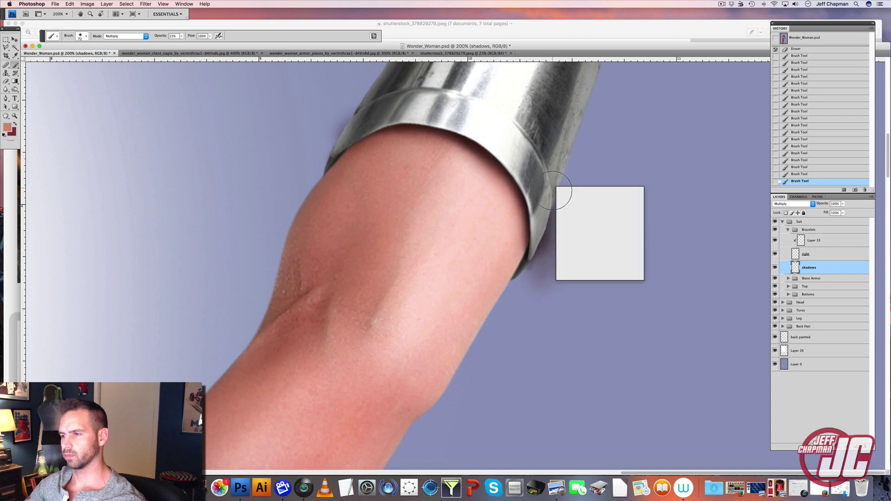
{"action": "left_click_drag", "start_coordinate": [334, 149], "coordinate": [344, 119]}
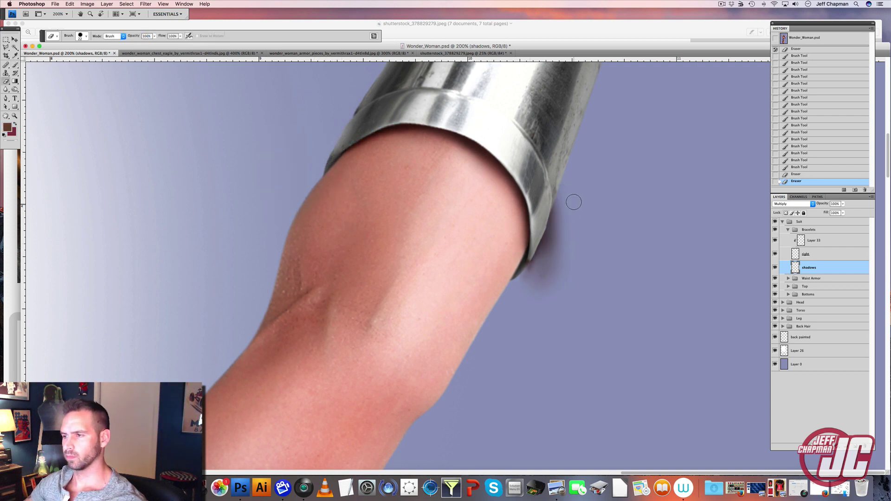
{"action": "mouse_move", "coordinate": [574, 202]}
{"action": "left_mouse_down"}
{"action": "mouse_move", "coordinate": [566, 226]}
{"action": "mouse_move", "coordinate": [568, 192]}
{"action": "mouse_move", "coordinate": [552, 247]}
{"action": "left_mouse_up"}
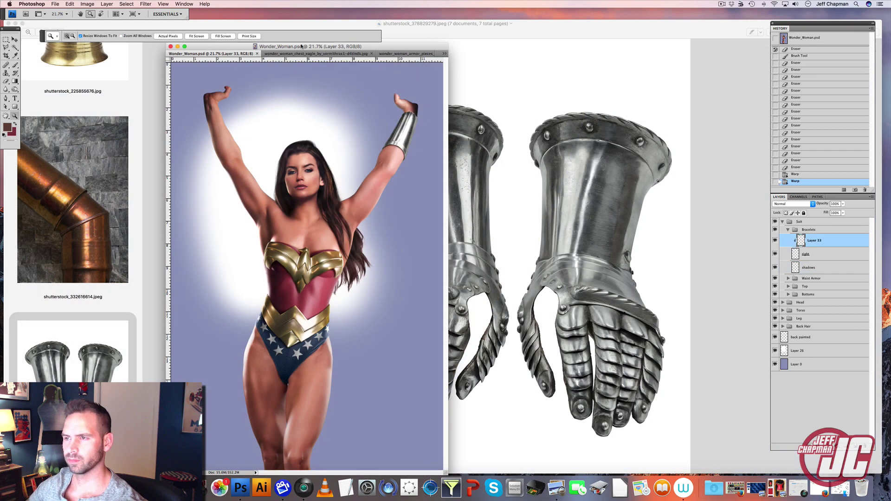
- Bring up the shutterstock_378829279.jpeg gauntlet photo at 50% and deselect the previously outlined gauntlet cuff
{"action": "left_click", "coordinate": [316, 54]}
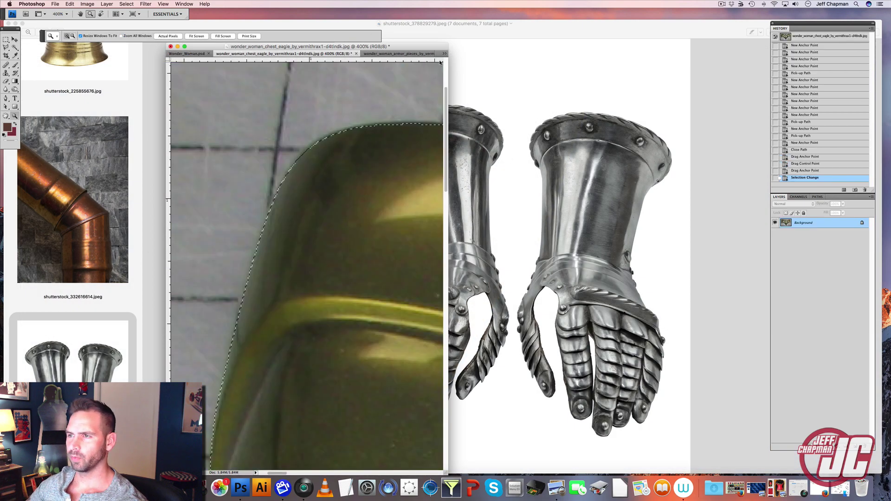
{"action": "left_click", "coordinate": [444, 53]}
{"action": "left_click", "coordinate": [474, 74]}
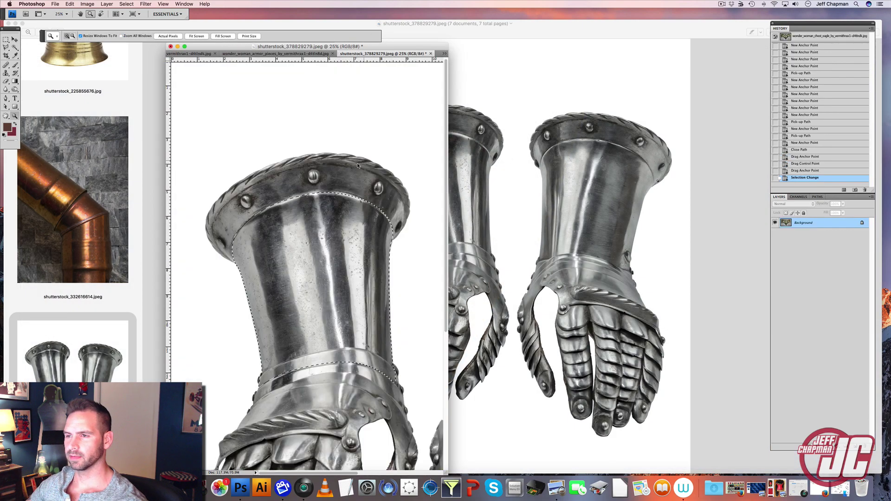
{"action": "left_click_drag", "start_coordinate": [445, 473], "coordinate": [648, 465]}
{"action": "left_click_drag", "start_coordinate": [536, 339], "coordinate": [422, 290]}
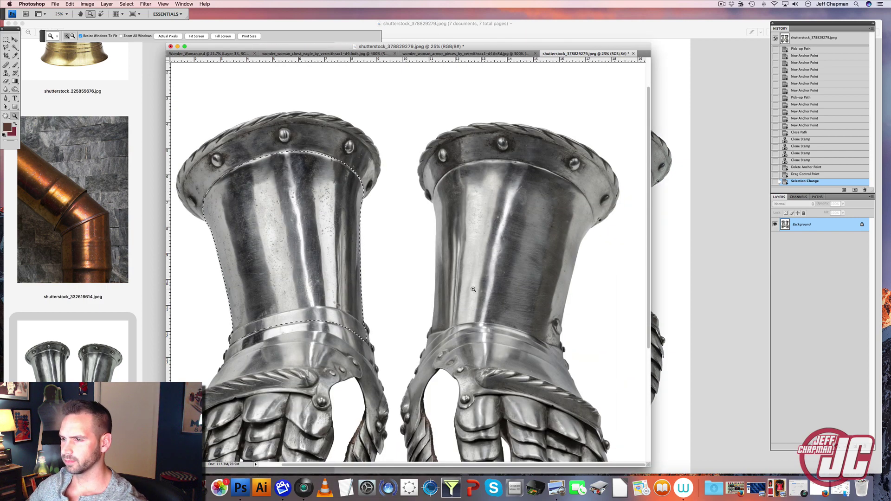
{"action": "left_click", "coordinate": [592, 243]}
{"action": "left_click", "coordinate": [598, 234]}
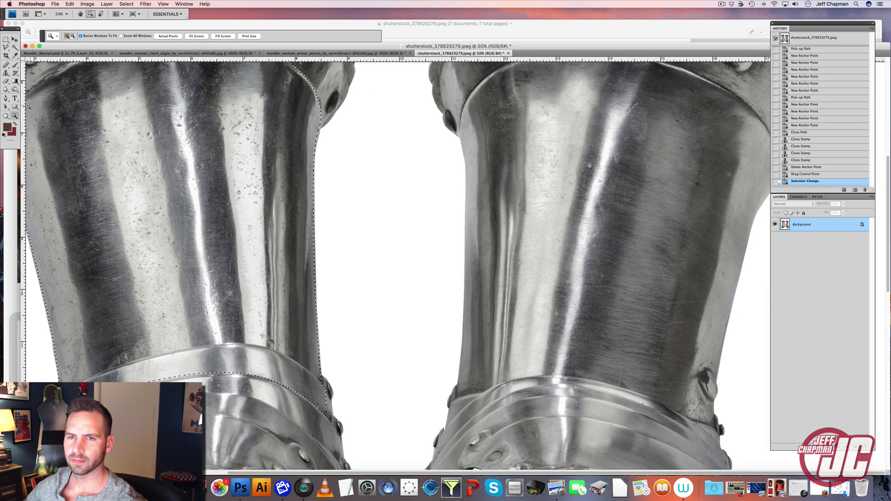
{"action": "key", "text": "a"}
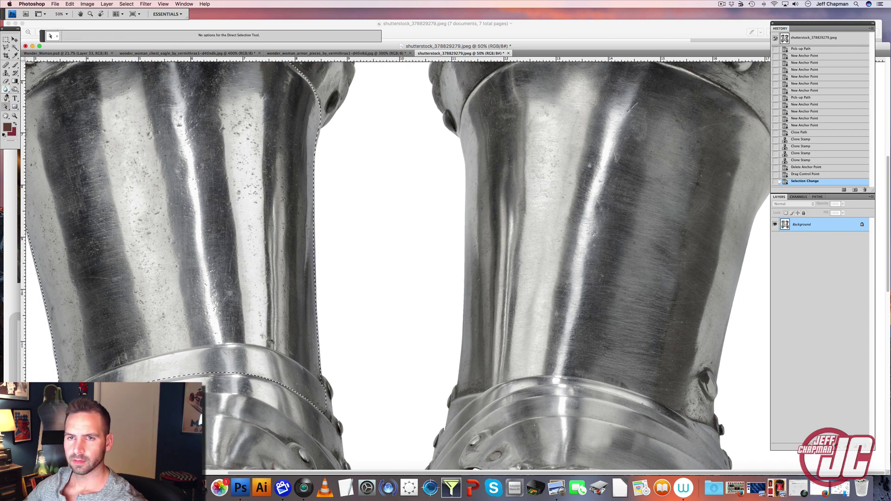
{"action": "key", "text": "p"}
{"action": "key", "text": "super+d"}
- Trace the other gauntlet's metal cuff, without its riveted rim and hand section, as a closed path with the Pen tool
{"action": "scroll", "coordinate": [478, 155], "scroll_direction": "up", "scroll_amount": 4}
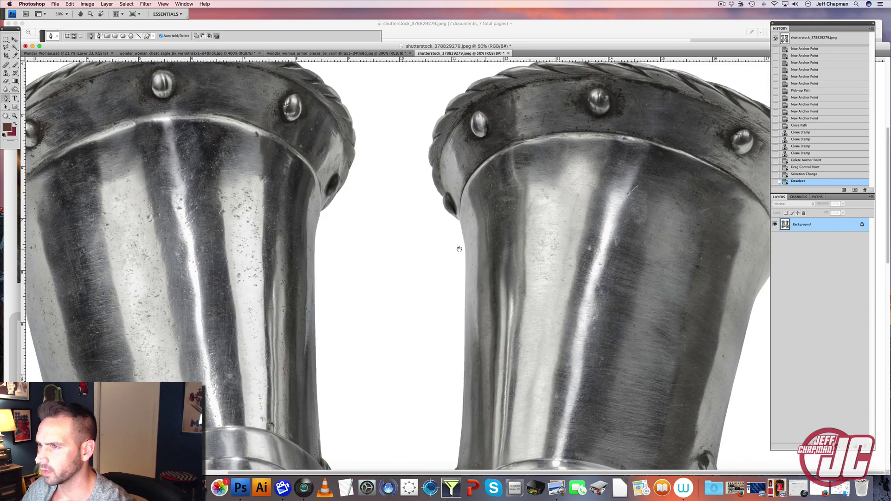
{"action": "left_click", "coordinate": [464, 232]}
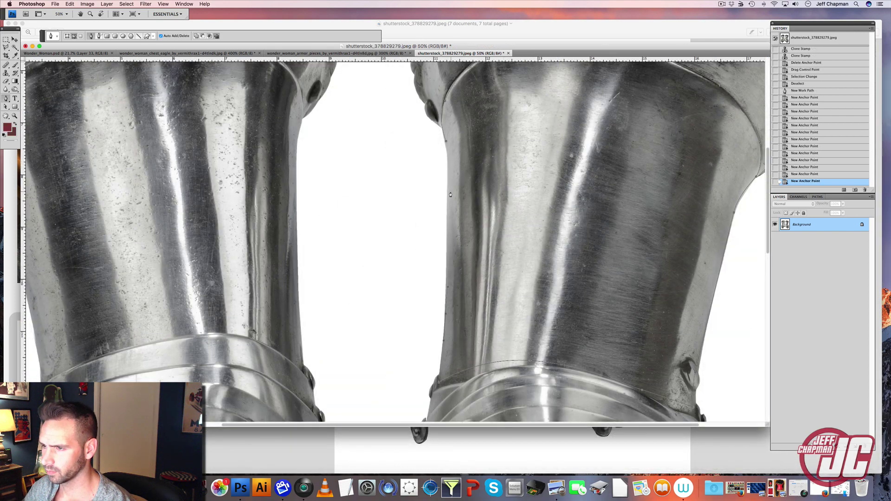
{"action": "left_click", "coordinate": [447, 143]}
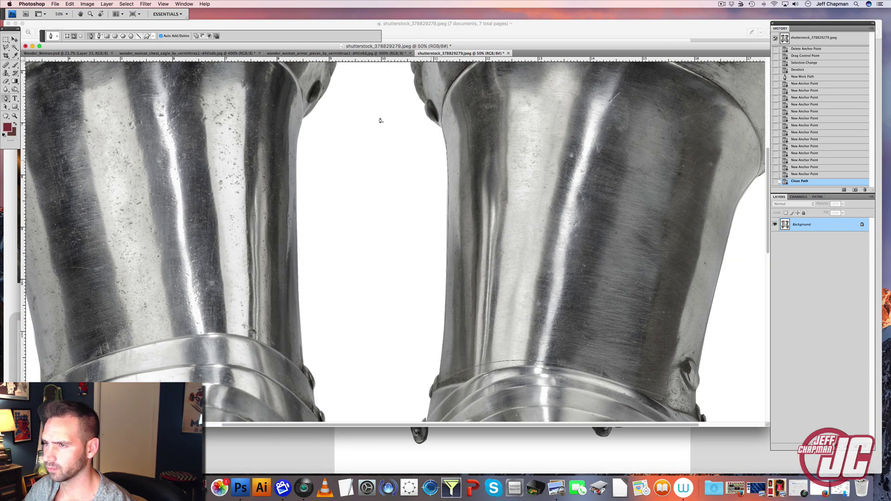
{"action": "left_click", "coordinate": [6, 106]}
{"action": "scroll", "coordinate": [574, 305], "scroll_direction": "down", "scroll_amount": 4}
{"action": "scroll", "coordinate": [574, 304], "scroll_direction": "right", "scroll_amount": 4}
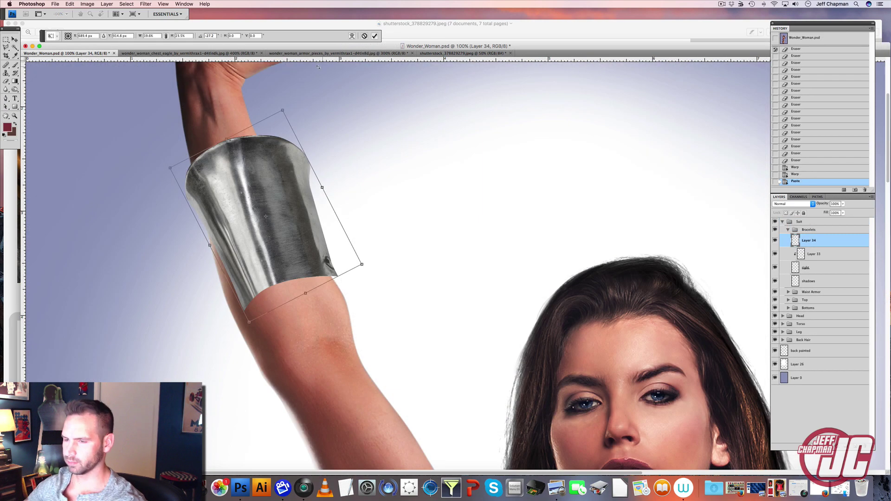
- Apply the pasted cuff's scaling and rotation over the bare forearm, and flip it horizontally
{"action": "key", "text": "Return"}
{"action": "left_click", "coordinate": [69, 4]}
{"action": "mouse_move", "coordinate": [106, 142]}
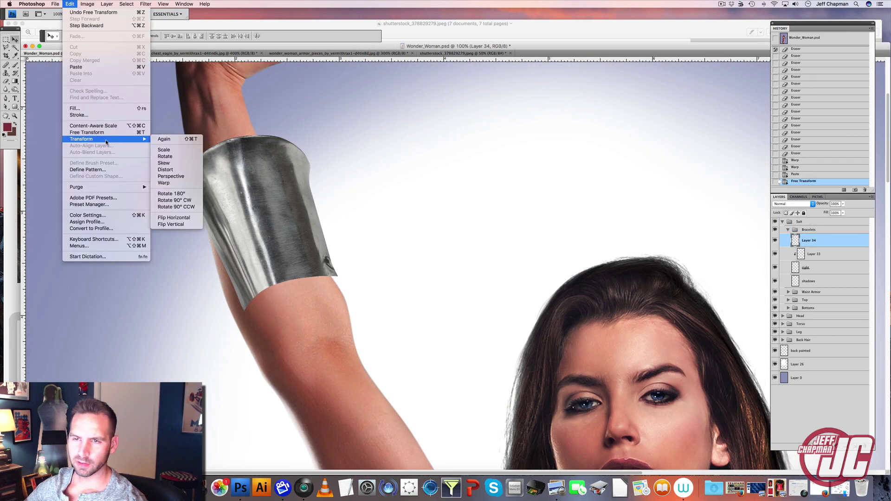
{"action": "left_click", "coordinate": [178, 217]}
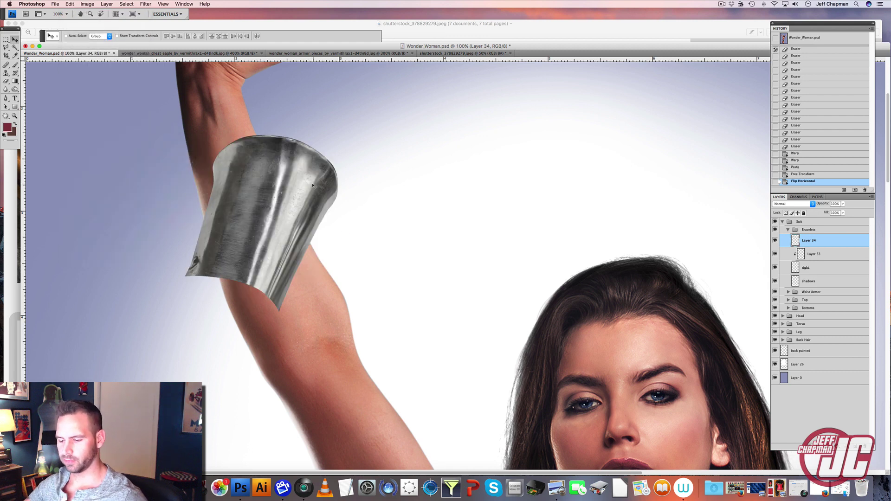
- Rotate, move and stretch the flipped cuff with Free Transform so it covers the bare forearm from the wrist toward the elbow
{"action": "key", "text": "super+t"}
{"action": "left_click_drag", "start_coordinate": [400, 155], "coordinate": [330, 84]}
{"action": "left_click_drag", "start_coordinate": [290, 202], "coordinate": [268, 150]}
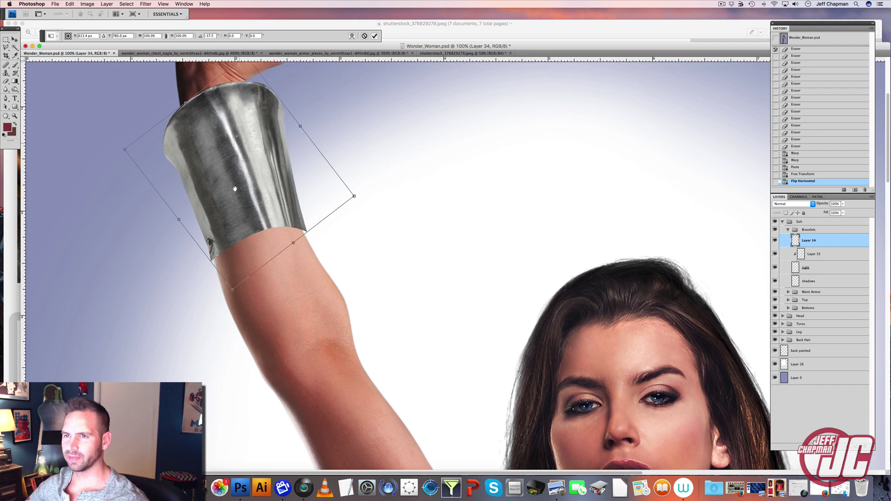
{"action": "left_click_drag", "start_coordinate": [238, 116], "coordinate": [232, 161]}
{"action": "left_click_drag", "start_coordinate": [241, 100], "coordinate": [230, 111]}
{"action": "left_click_drag", "start_coordinate": [120, 193], "coordinate": [140, 186]}
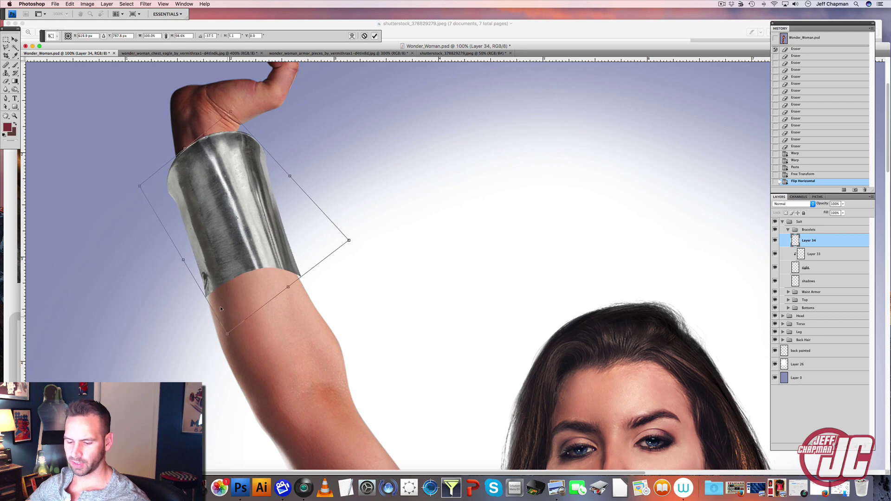
{"action": "left_click_drag", "start_coordinate": [230, 329], "coordinate": [248, 414]}
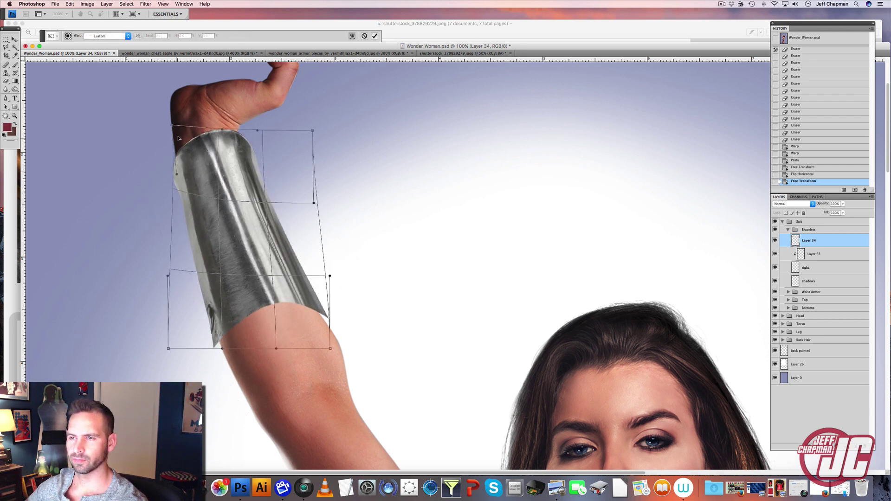
- Warp the new bracelet so its wrist opening, sides and elbow edge follow the forearm's contour
{"action": "left_click_drag", "start_coordinate": [179, 138], "coordinate": [182, 135]}
{"action": "left_click_drag", "start_coordinate": [272, 135], "coordinate": [267, 135]}
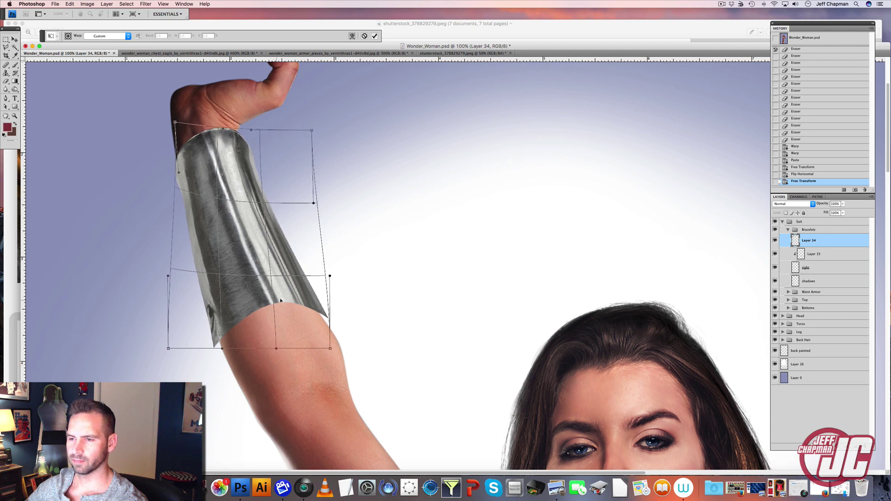
{"action": "left_click_drag", "start_coordinate": [280, 297], "coordinate": [263, 316]}
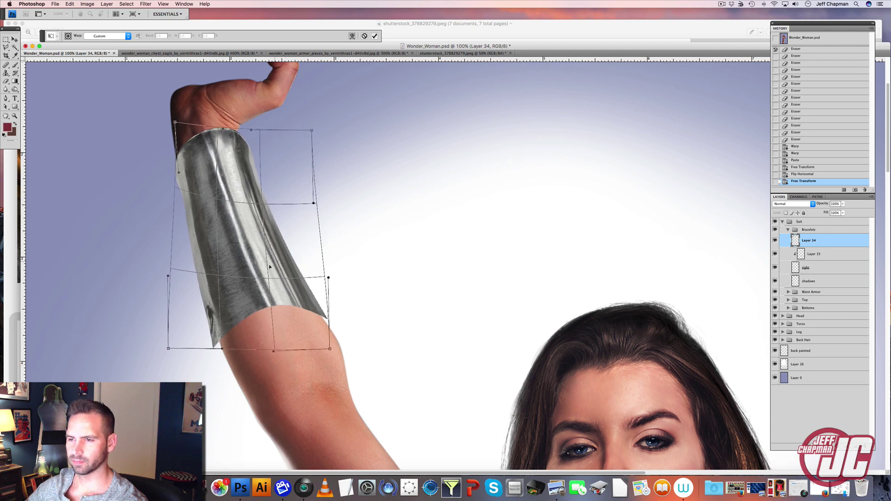
{"action": "left_click_drag", "start_coordinate": [270, 266], "coordinate": [274, 263]}
{"action": "left_click_drag", "start_coordinate": [314, 315], "coordinate": [312, 308]}
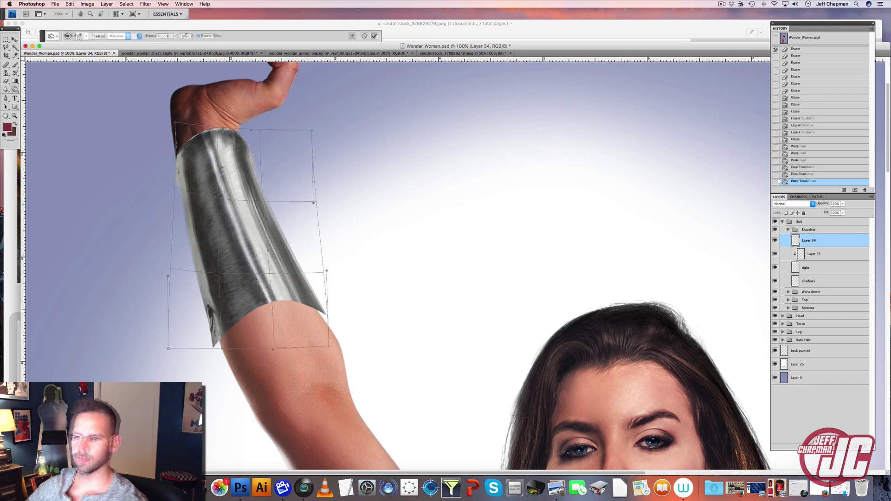
- Darken the new bracelet's metal with the Burn tool set to Midtones, rolling back the excess strokes
{"action": "left_click", "coordinate": [320, 341]}
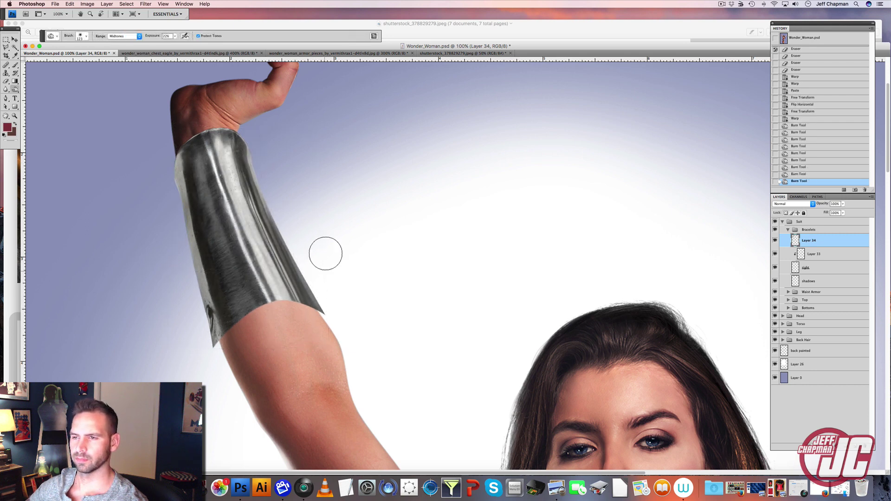
{"action": "left_click", "coordinate": [805, 153]}
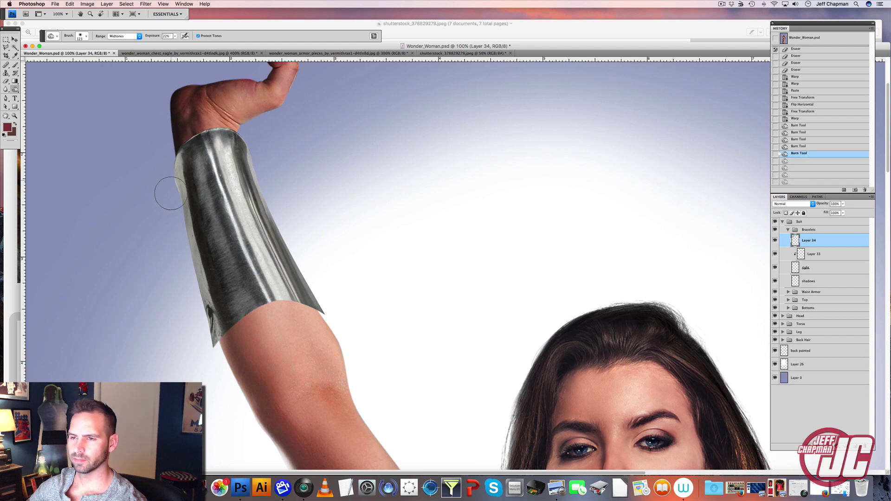
{"action": "left_click_drag", "start_coordinate": [209, 235], "coordinate": [224, 274]}
- Brighten the new bracelet's outer edge from wrist to elbow with a 52 px Dodge brush set to Highlights
{"action": "left_click", "coordinate": [119, 37]}
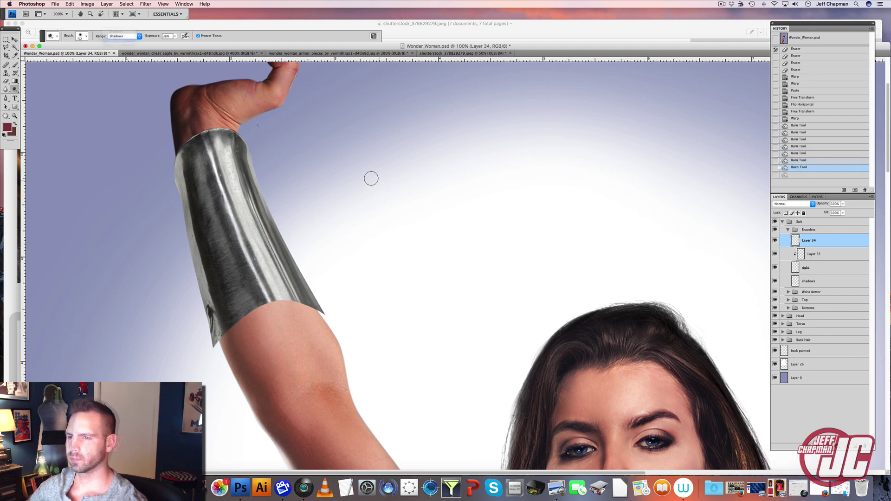
{"action": "right_click", "coordinate": [373, 178]}
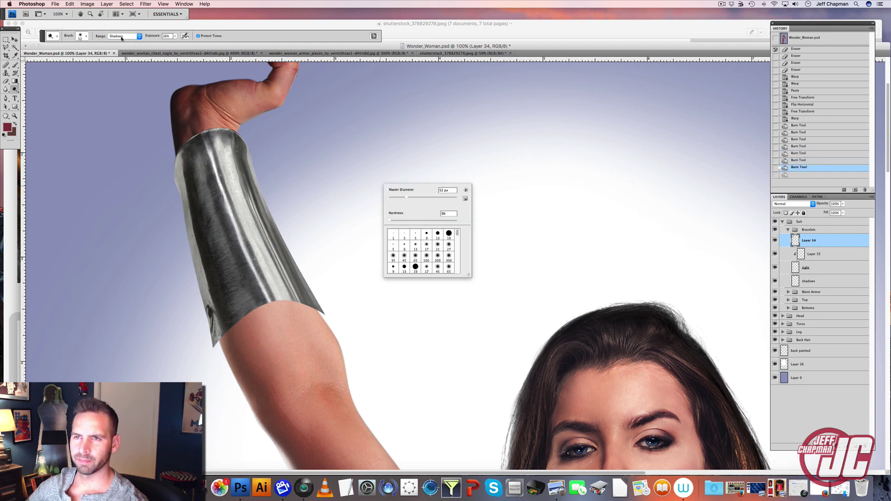
{"action": "left_click", "coordinate": [122, 36]}
{"action": "left_click", "coordinate": [118, 48]}
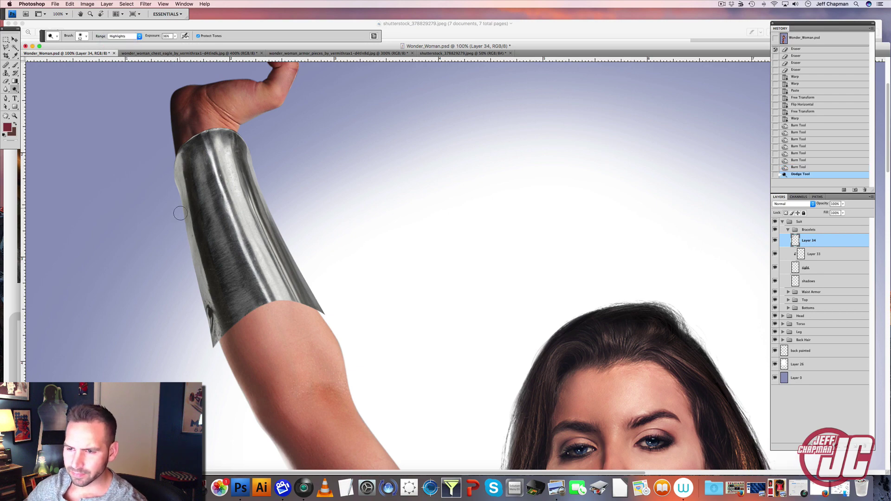
{"action": "left_click_drag", "start_coordinate": [180, 213], "coordinate": [200, 304]}
{"action": "left_click_drag", "start_coordinate": [193, 253], "coordinate": [211, 341]}
{"action": "left_click_drag", "start_coordinate": [179, 190], "coordinate": [197, 315]}
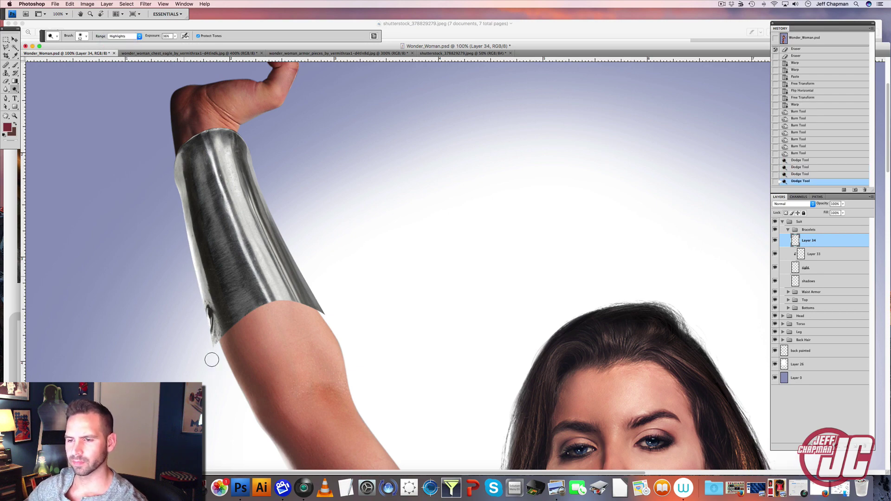
{"action": "left_click_drag", "start_coordinate": [211, 360], "coordinate": [227, 382]}
- Enlarge the Dodge brush to 108 px and intensify the bright reflections along the middle of the new bracelet
{"action": "scroll", "coordinate": [282, 338], "scroll_direction": "down", "scroll_amount": 5}
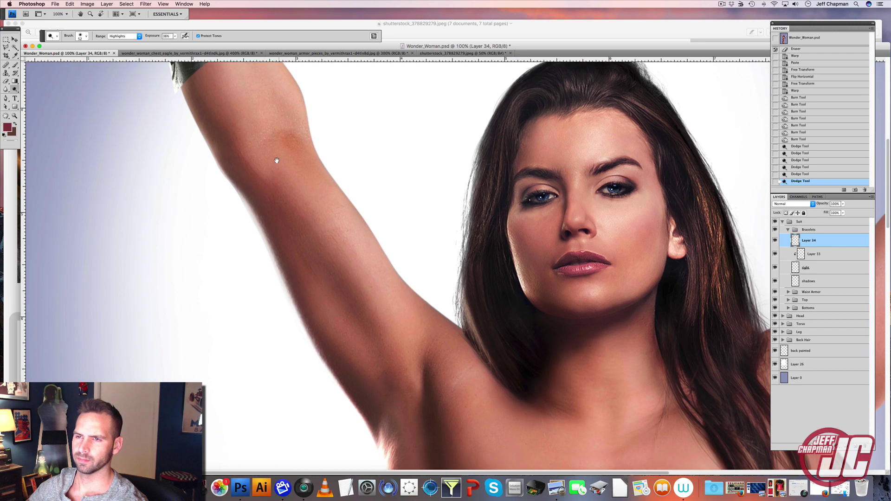
{"action": "scroll", "coordinate": [272, 157], "scroll_direction": "up", "scroll_amount": 5}
{"action": "right_click", "coordinate": [326, 253]}
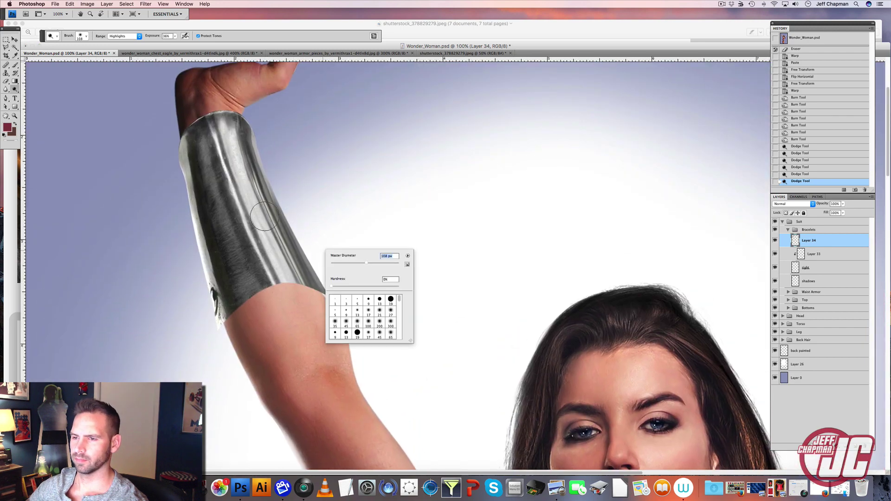
{"action": "key", "text": "Return"}
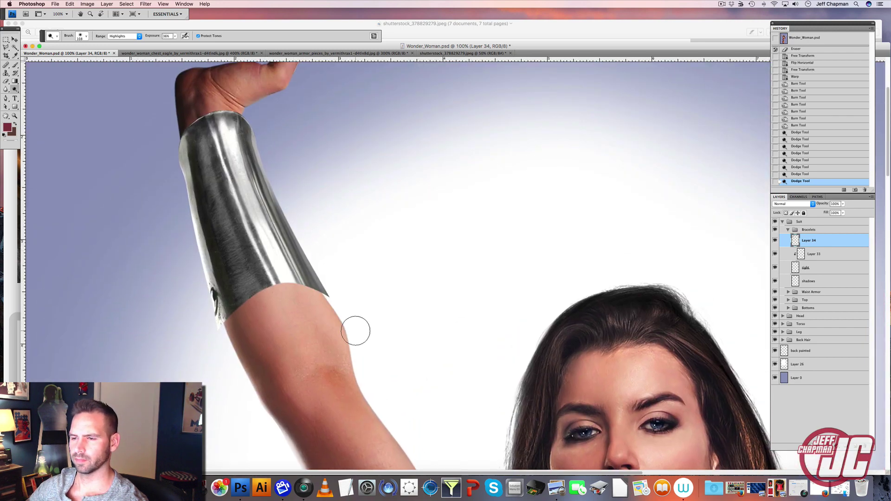
- Try to flip the elbow trim band horizontally and rotate it into place on the bracelet, and roll both changes back
{"action": "left_click", "coordinate": [70, 4]}
{"action": "mouse_move", "coordinate": [81, 139]}
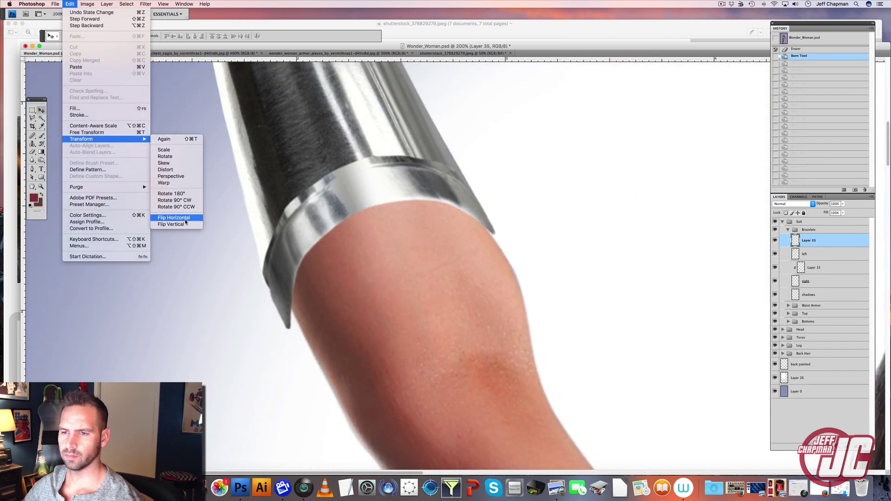
{"action": "key", "text": "Return"}
{"action": "key", "text": "ctrl+t"}
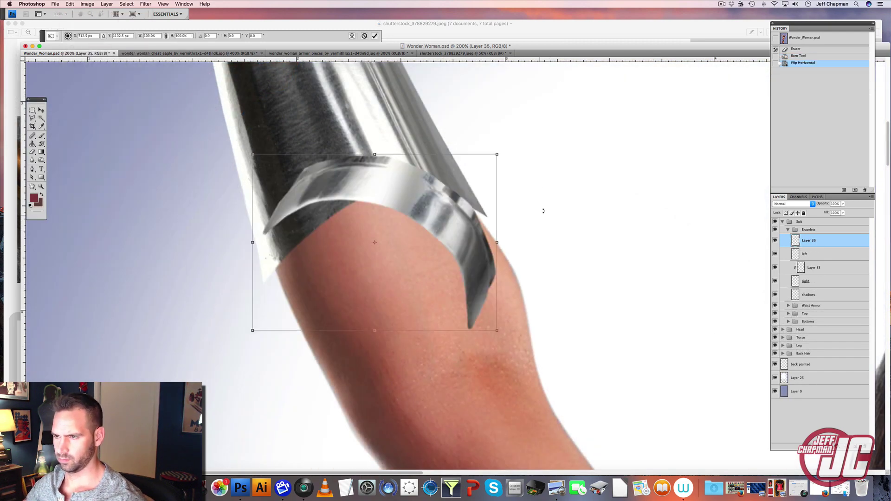
{"action": "left_click_drag", "start_coordinate": [543, 207], "coordinate": [470, 64]}
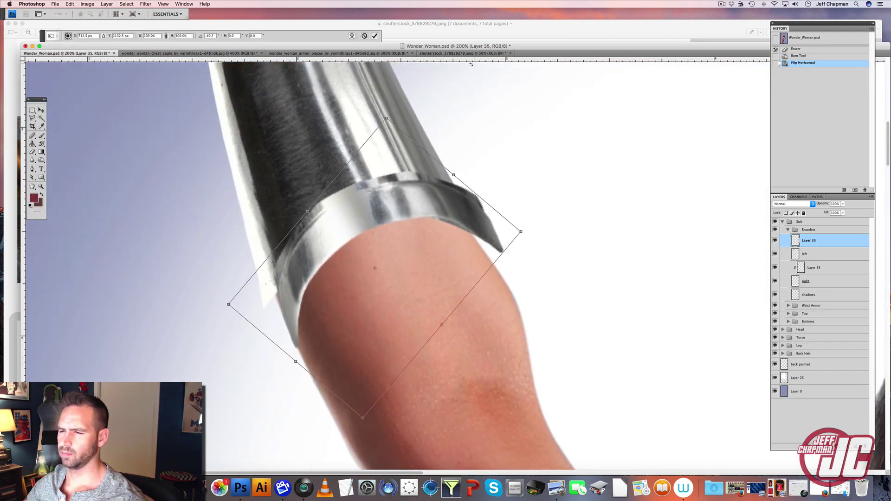
{"action": "left_click_drag", "start_coordinate": [388, 195], "coordinate": [402, 235]}
{"action": "key", "text": "Return"}
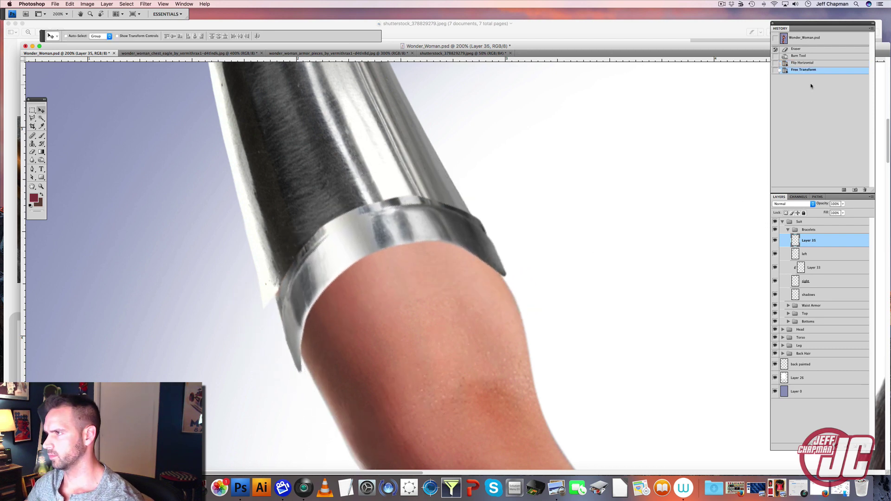
{"action": "left_click", "coordinate": [809, 56]}
- Move the trim band onto the bracelet's elbow edge and brighten it with the Dodge tool set to Highlights
{"action": "left_click_drag", "start_coordinate": [392, 244], "coordinate": [368, 218]}
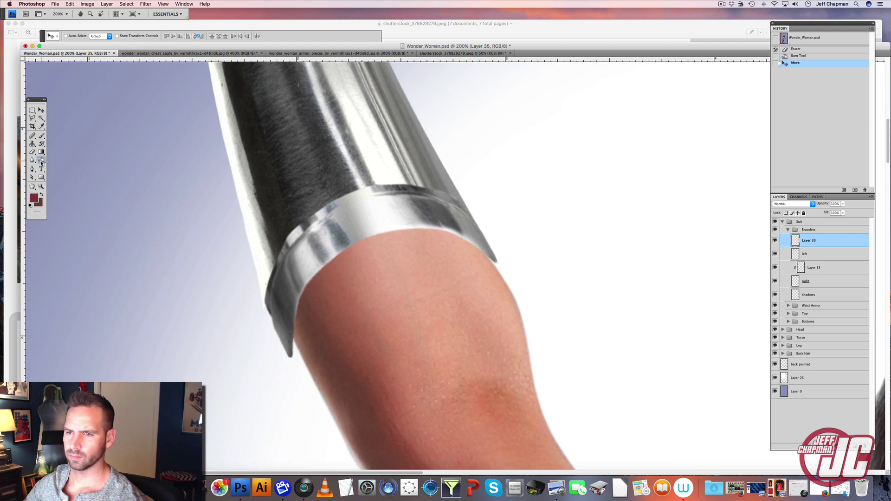
{"action": "left_click_drag", "start_coordinate": [41, 163], "coordinate": [65, 158]}
{"action": "left_click_drag", "start_coordinate": [245, 273], "coordinate": [269, 364]}
{"action": "mouse_move", "coordinate": [252, 324]}
{"action": "left_mouse_down"}
{"action": "mouse_move", "coordinate": [270, 371]}
{"action": "mouse_move", "coordinate": [279, 311]}
{"action": "left_mouse_up"}
{"action": "left_click_drag", "start_coordinate": [260, 260], "coordinate": [311, 314]}
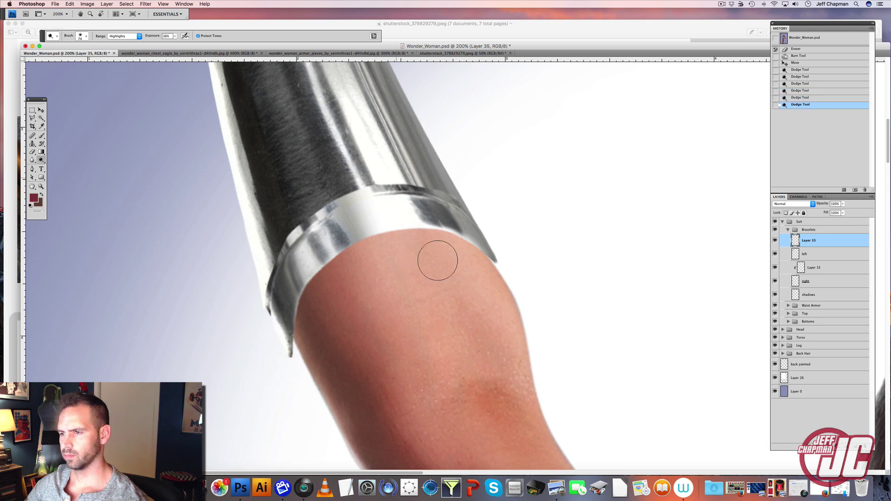
- Warp the trim band to hug the bracelet's elbow edge and burn its surface with the range set to Highlights
{"action": "left_click", "coordinate": [178, 178]}
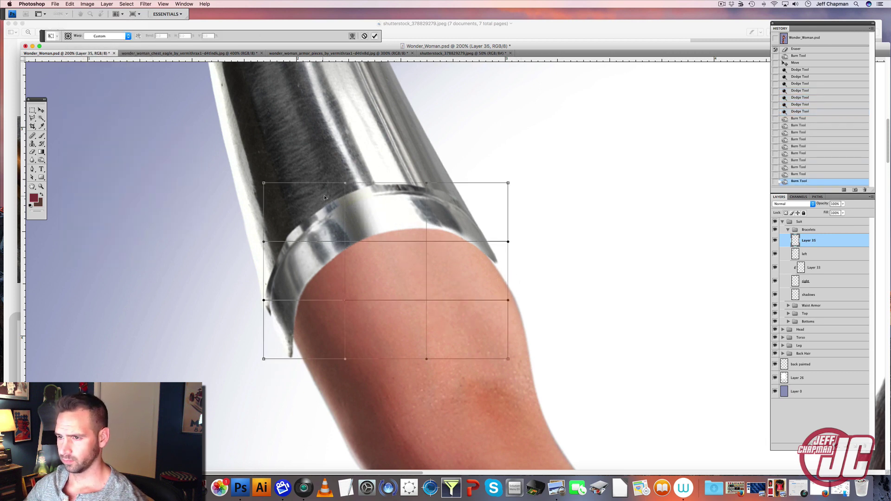
{"action": "left_click_drag", "start_coordinate": [324, 197], "coordinate": [374, 210]}
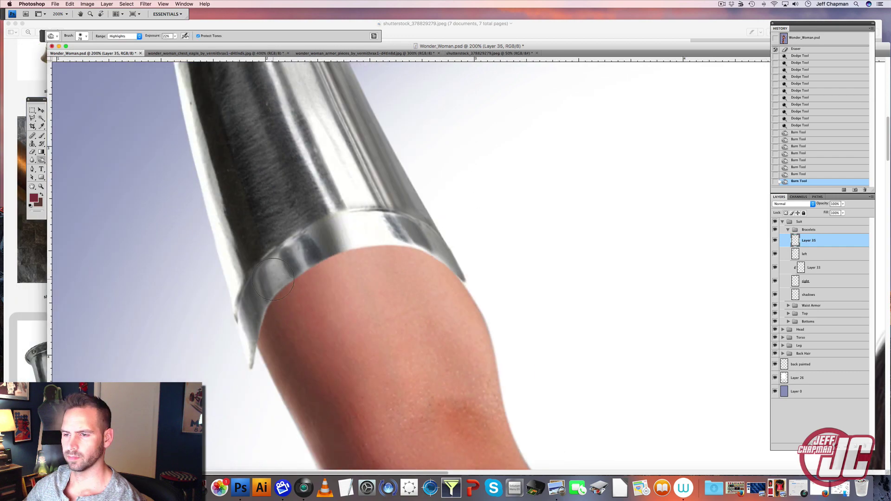
{"action": "mouse_move", "coordinate": [279, 274]}
{"action": "left_mouse_down"}
{"action": "mouse_move", "coordinate": [263, 293]}
{"action": "mouse_move", "coordinate": [321, 242]}
{"action": "left_mouse_up"}
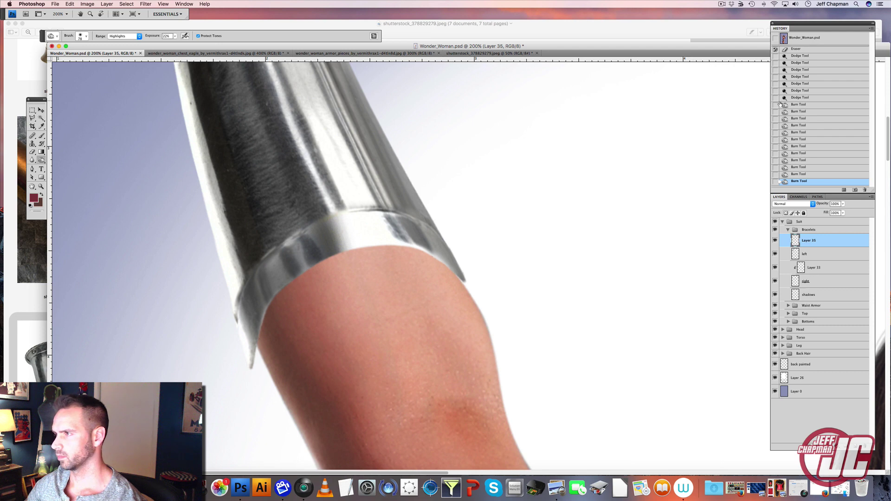
- Set the Burn range to Midtones and deepen the dark reflections on the outer side of the trim band
{"action": "left_click", "coordinate": [128, 39]}
{"action": "left_click", "coordinate": [126, 32]}
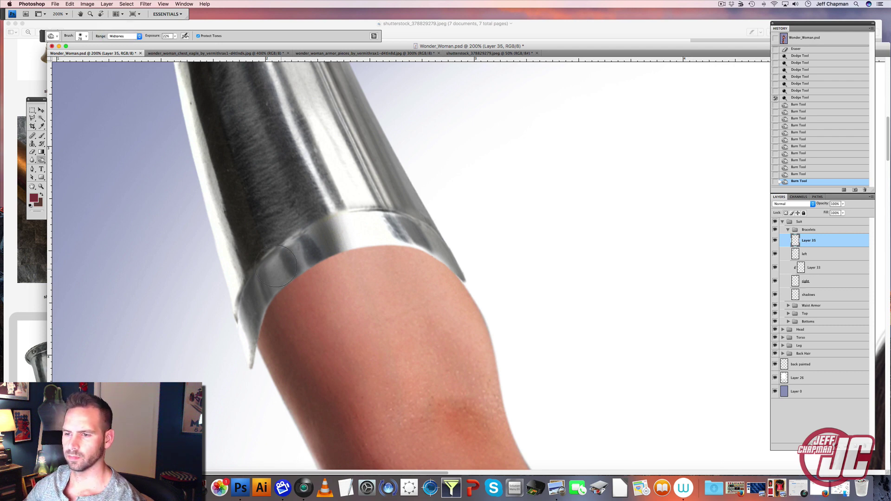
{"action": "left_click_drag", "start_coordinate": [268, 291], "coordinate": [277, 270]}
{"action": "left_click_drag", "start_coordinate": [262, 284], "coordinate": [274, 273]}
{"action": "right_click", "coordinate": [280, 291]}
{"action": "right_click", "coordinate": [299, 209]}
{"action": "right_click", "coordinate": [270, 298]}
{"action": "left_click_drag", "start_coordinate": [263, 284], "coordinate": [269, 269]}
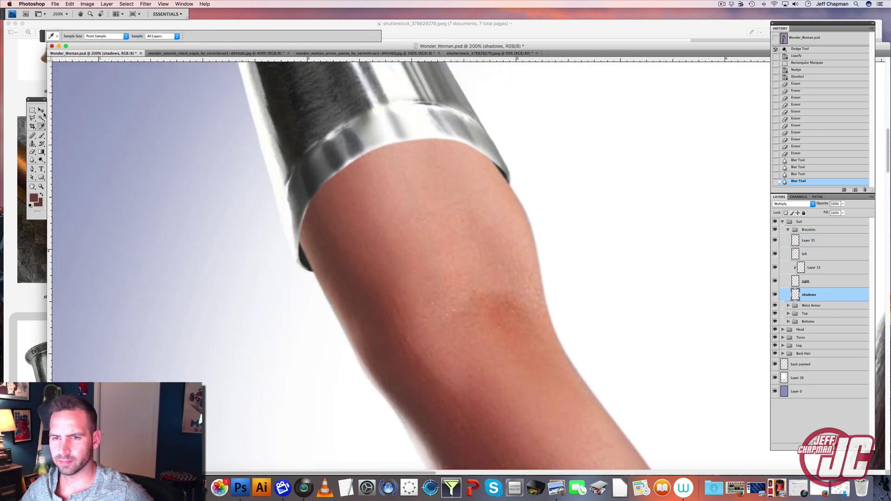
- Paint soft shadows on the shadows layer along the skin under the bracelet's trim, using the Brush at 18% opacity
{"action": "left_click", "coordinate": [40, 135]}
{"action": "right_click", "coordinate": [370, 197]}
{"action": "left_click", "coordinate": [389, 213]}
{"action": "mouse_move", "coordinate": [291, 233]}
{"action": "left_mouse_down"}
{"action": "mouse_move", "coordinate": [292, 242]}
{"action": "mouse_move", "coordinate": [296, 222]}
{"action": "left_mouse_up"}
{"action": "left_click_drag", "start_coordinate": [345, 162], "coordinate": [429, 128]}
{"action": "mouse_move", "coordinate": [378, 143]}
{"action": "left_mouse_down"}
{"action": "mouse_move", "coordinate": [469, 130]}
{"action": "mouse_move", "coordinate": [439, 132]}
{"action": "mouse_move", "coordinate": [496, 158]}
{"action": "left_mouse_up"}
{"action": "mouse_move", "coordinate": [508, 162]}
{"action": "left_mouse_down"}
{"action": "mouse_move", "coordinate": [500, 150]}
{"action": "mouse_move", "coordinate": [394, 142]}
{"action": "left_mouse_up"}
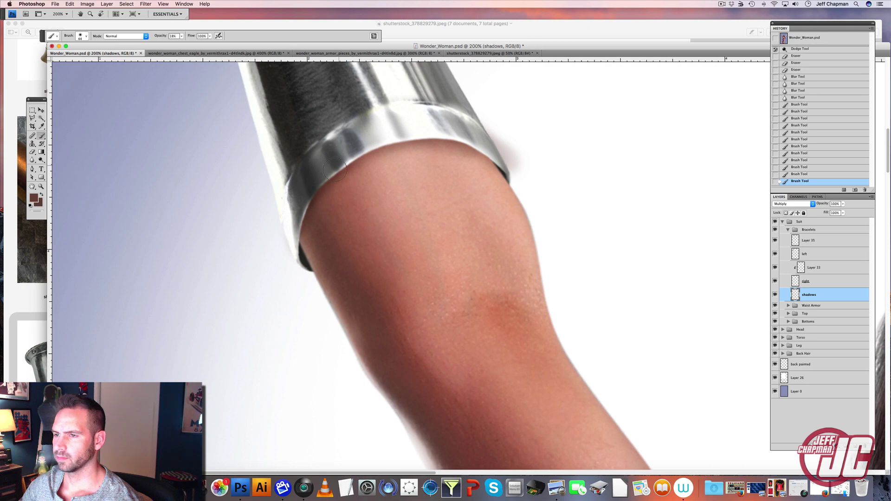
{"action": "left_click_drag", "start_coordinate": [298, 255], "coordinate": [296, 263]}
{"action": "left_click_drag", "start_coordinate": [296, 264], "coordinate": [296, 248]}
{"action": "left_click_drag", "start_coordinate": [296, 251], "coordinate": [302, 268]}
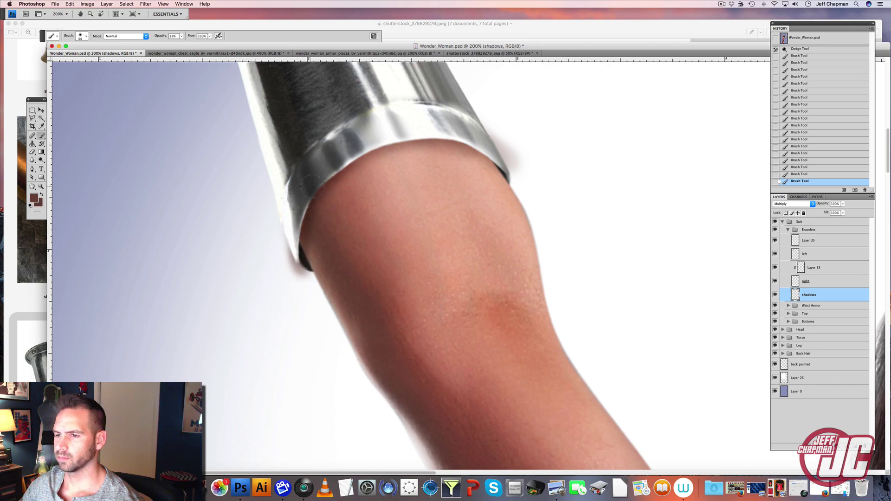
{"action": "left_click", "coordinate": [124, 36]}
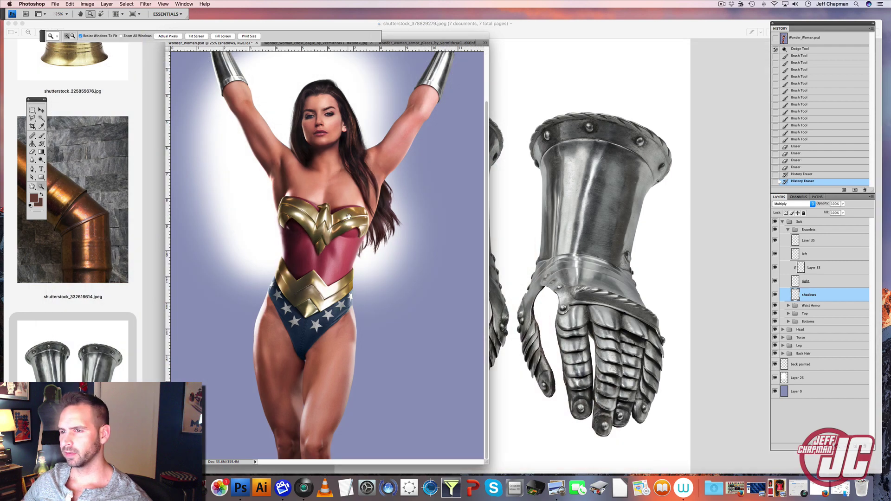
{"action": "left_click_drag", "start_coordinate": [348, 217], "coordinate": [374, 263]}
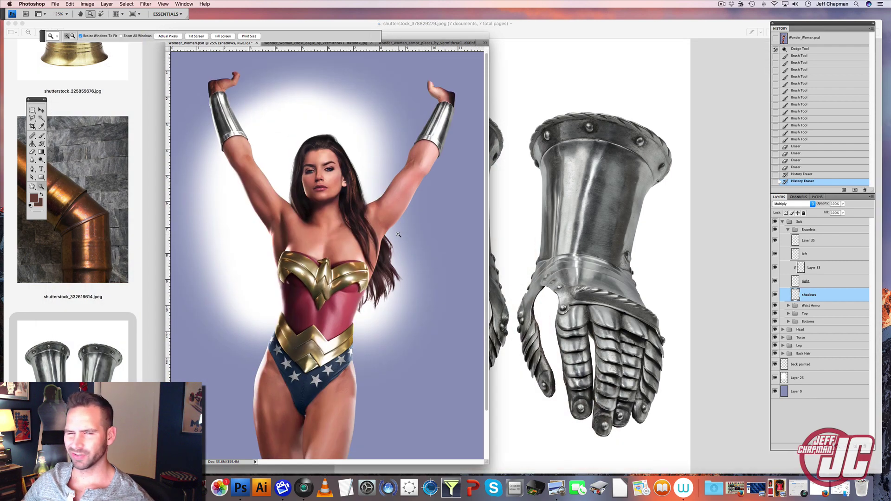
{"action": "left_click_drag", "start_coordinate": [383, 267], "coordinate": [381, 221]}
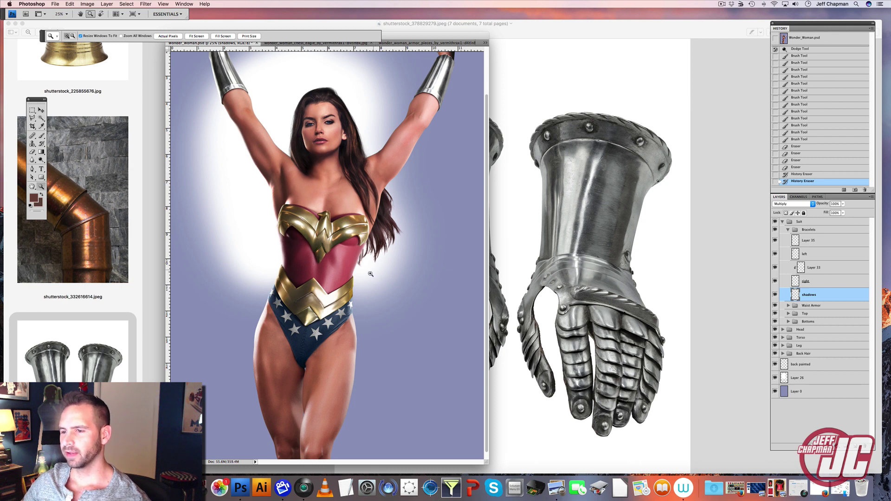
{"action": "scroll", "coordinate": [361, 275], "scroll_direction": "up", "scroll_amount": 2}
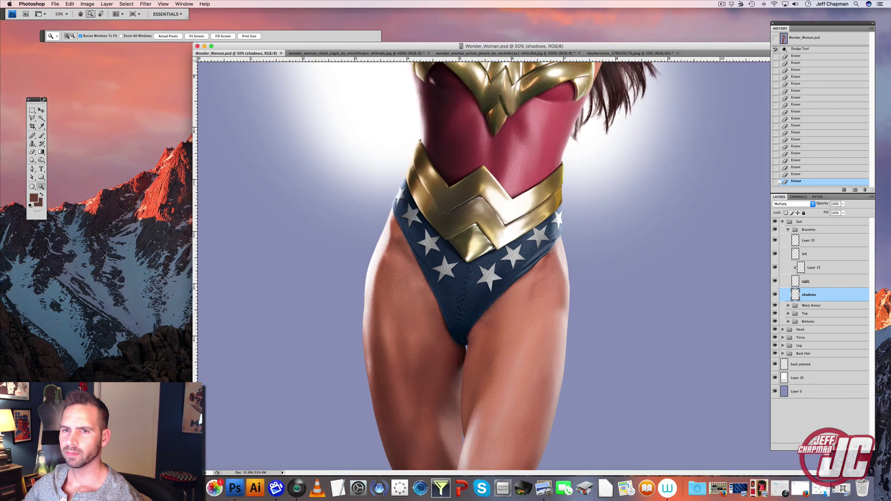
- Outline the steel breastplate's lower panel in shutterstock_189181358.jpeg with the Polygonal Lasso, from below the riveted V bands to the waist seam
{"action": "key", "text": "v"}
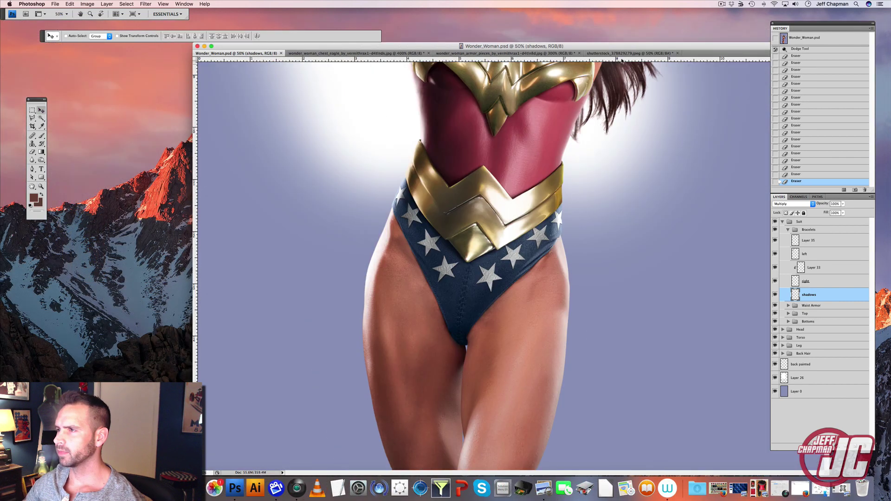
{"action": "left_click_drag", "start_coordinate": [611, 46], "coordinate": [479, 20]}
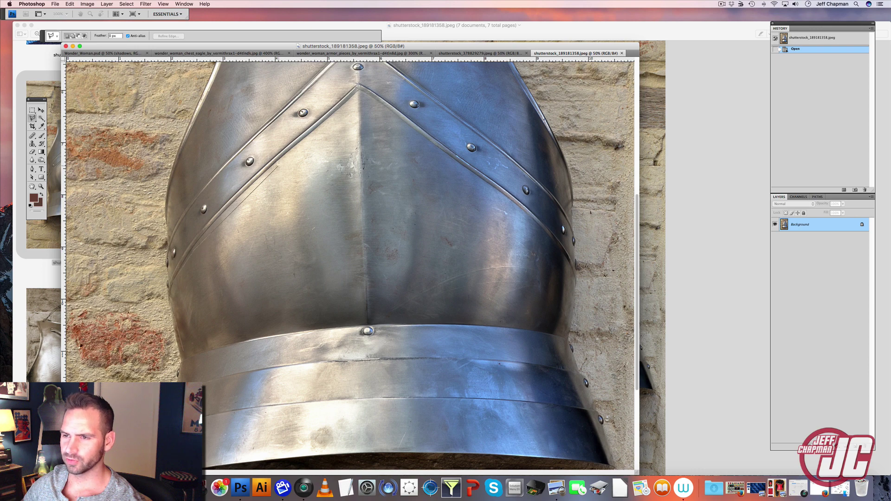
{"action": "left_click", "coordinate": [520, 203]}
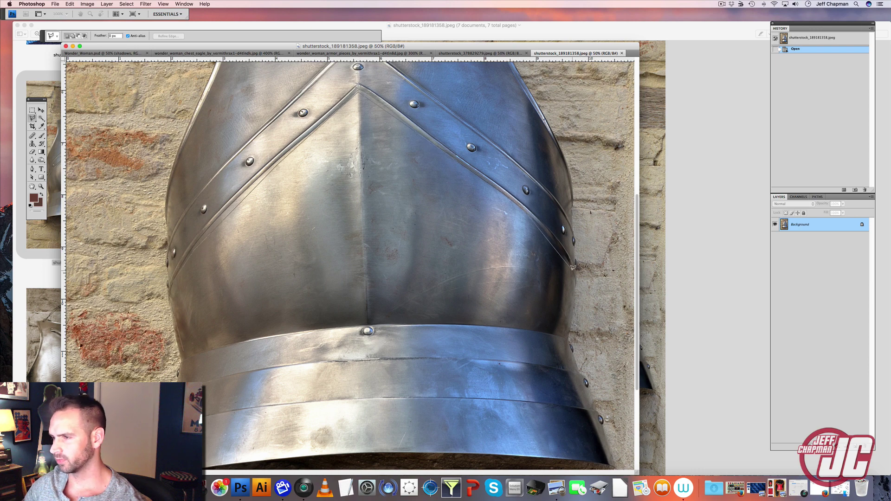
{"action": "left_click", "coordinate": [570, 269]}
{"action": "left_click", "coordinate": [571, 297]}
{"action": "left_click", "coordinate": [563, 335]}
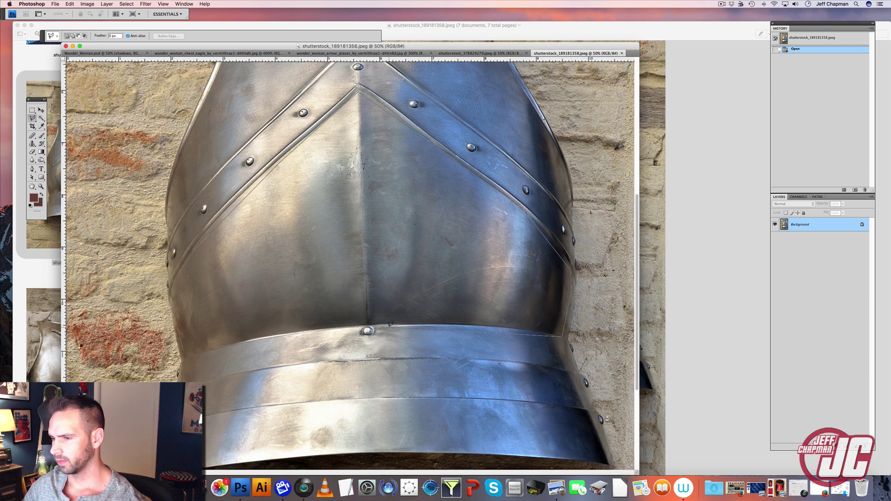
{"action": "left_click", "coordinate": [448, 321]}
{"action": "left_click", "coordinate": [315, 325]}
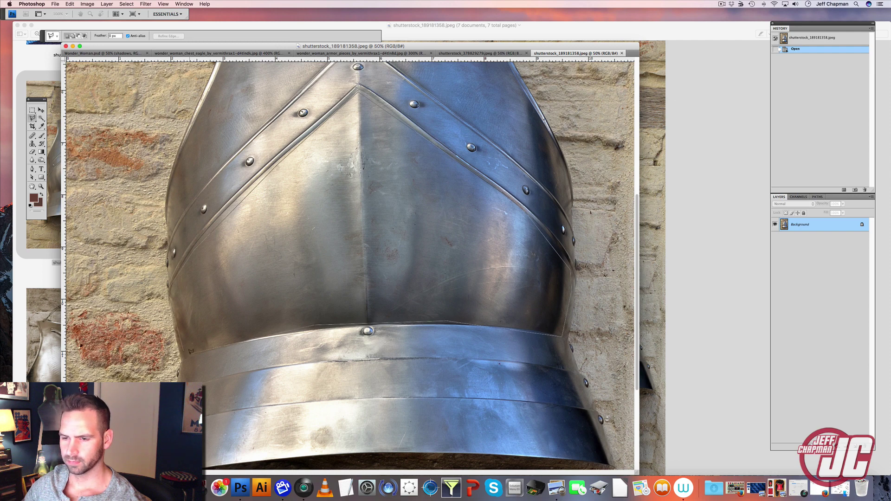
{"action": "left_click", "coordinate": [187, 354]}
{"action": "left_click", "coordinate": [170, 284]}
{"action": "left_click", "coordinate": [41, 110]}
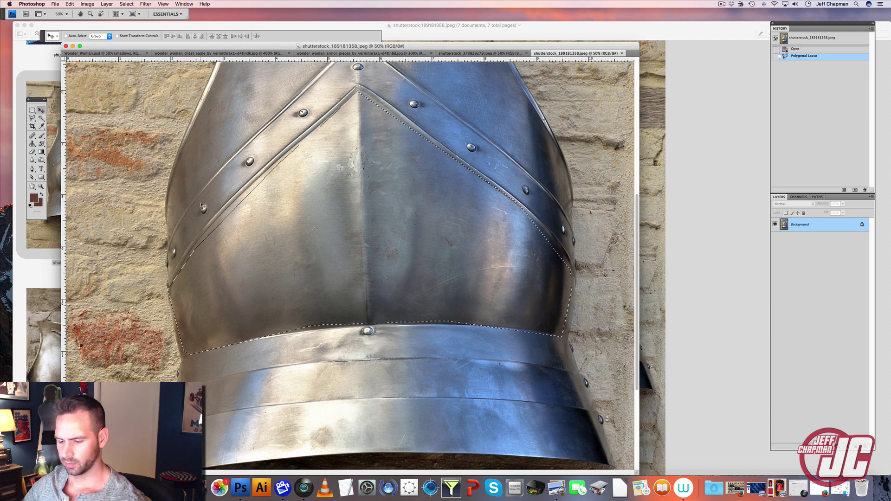
- Paste the copied steel panel into Wonder_Woman.psd above Layer 31 in the Waist Armor group
{"action": "left_click", "coordinate": [116, 54]}
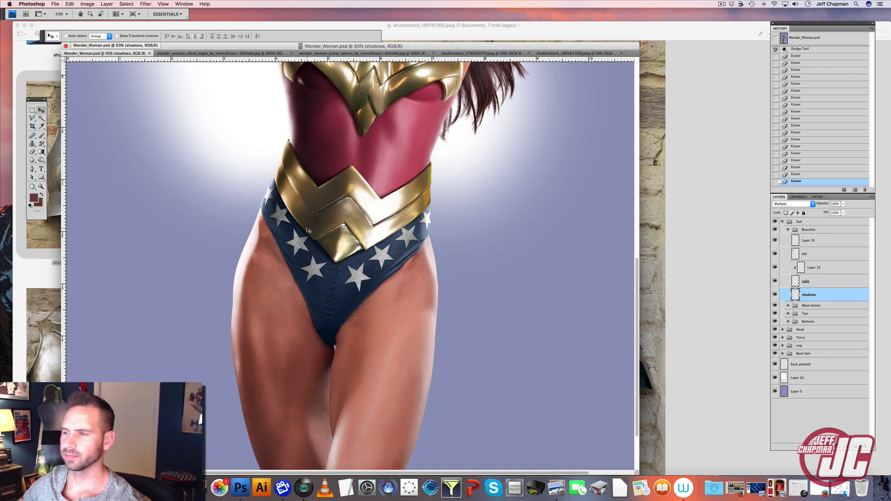
{"action": "left_click", "coordinate": [789, 230]}
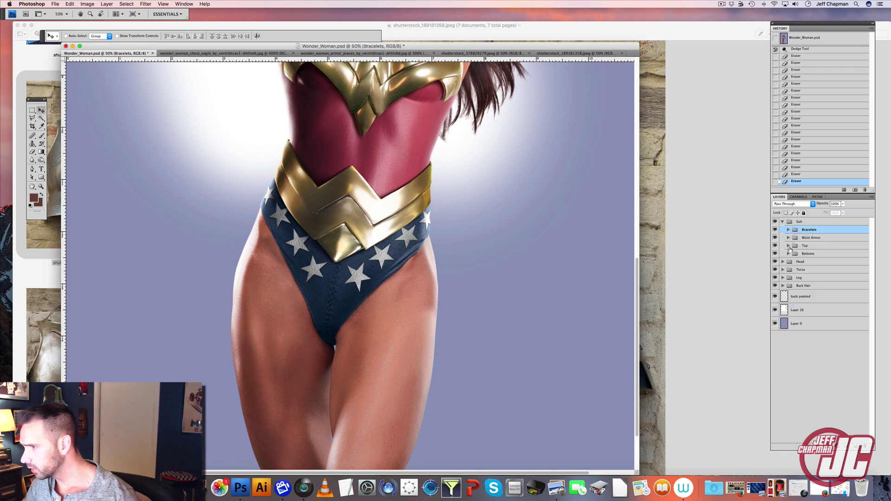
{"action": "left_click", "coordinate": [789, 246]}
{"action": "left_click", "coordinate": [788, 246]}
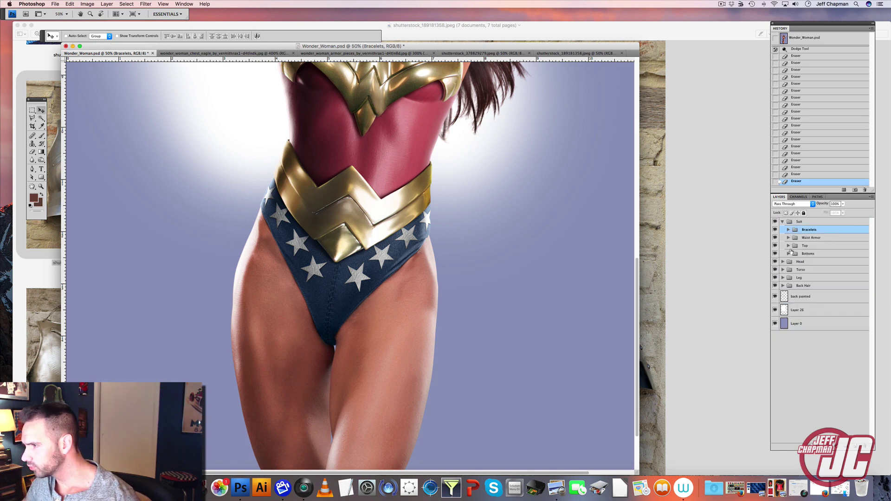
{"action": "left_click", "coordinate": [788, 238]}
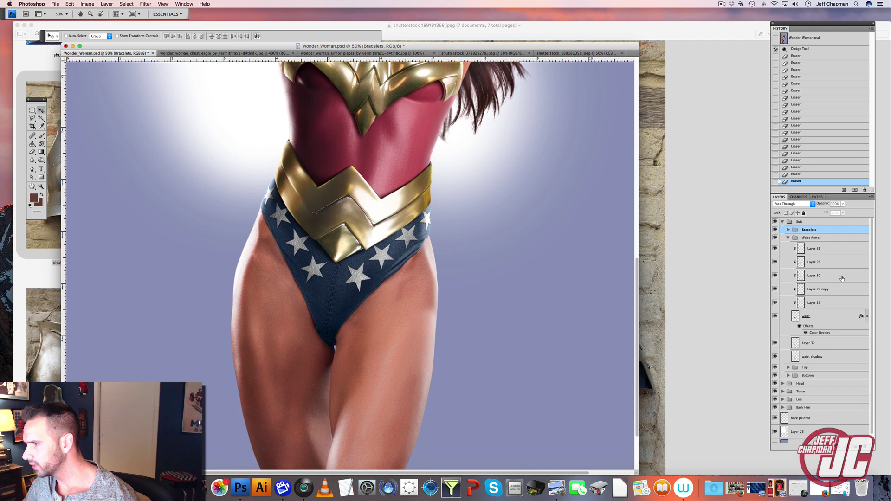
{"action": "left_click", "coordinate": [836, 253]}
{"action": "key", "text": "super+v"}
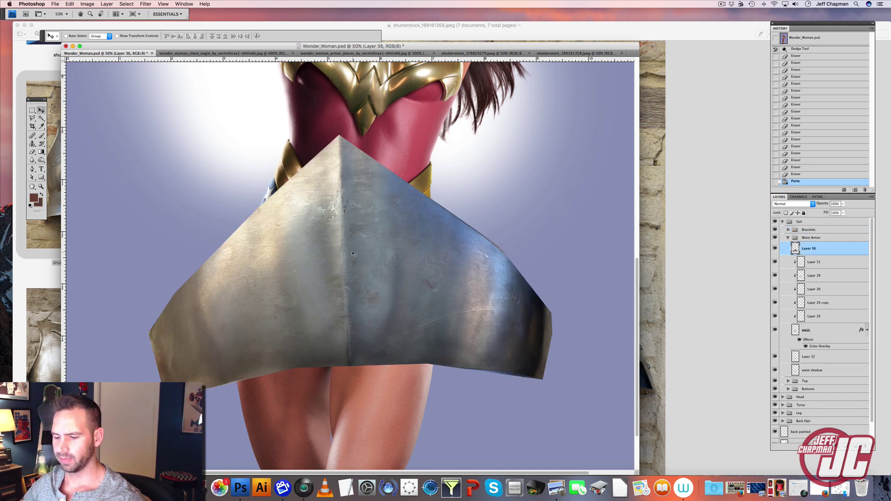
- Scale the pasted steel panel to about 44%, turn it upside down and place it over the gold waist armor
{"action": "key", "text": "super+t"}
{"action": "left_click_drag", "start_coordinate": [190, 404], "coordinate": [314, 96]}
{"action": "left_click_drag", "start_coordinate": [562, 151], "coordinate": [442, 224]}
{"action": "left_click_drag", "start_coordinate": [384, 247], "coordinate": [391, 193]}
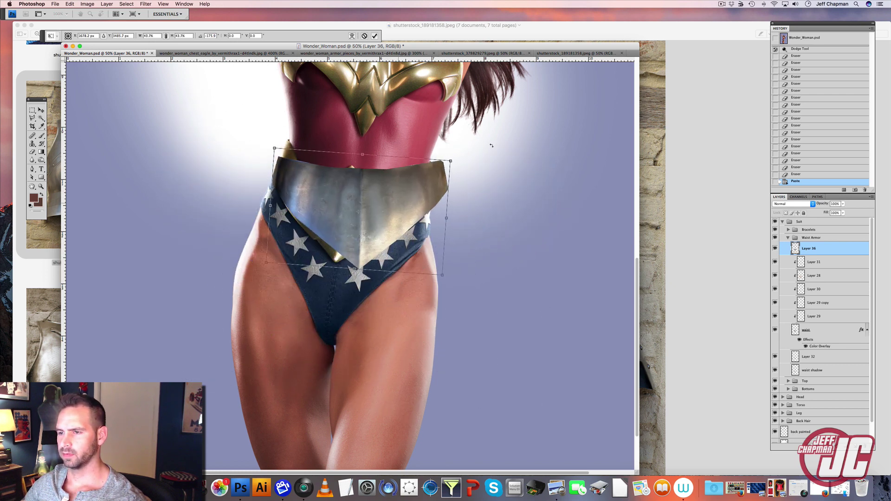
{"action": "key", "text": "Return"}
- Set the steel panel's layer opacity to 50% and align its lower point with the tip of the gold waist armor
{"action": "key", "text": "z"}
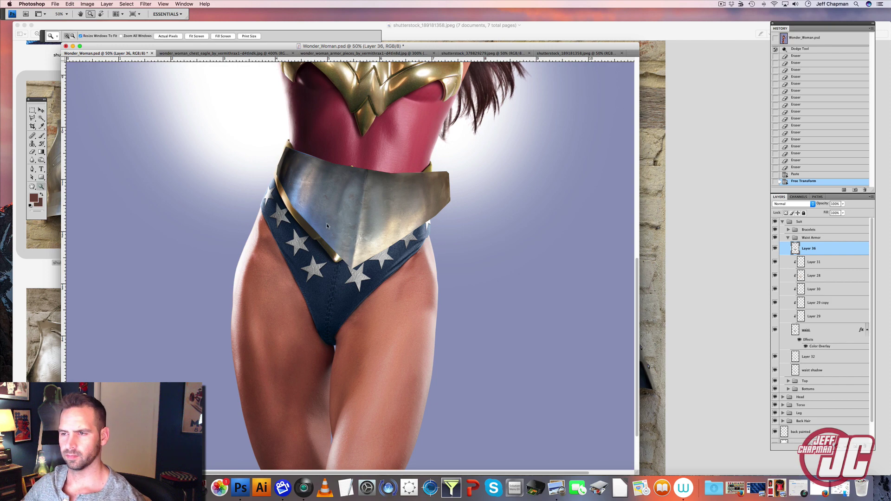
{"action": "left_click", "coordinate": [327, 226]}
{"action": "key", "text": "v"}
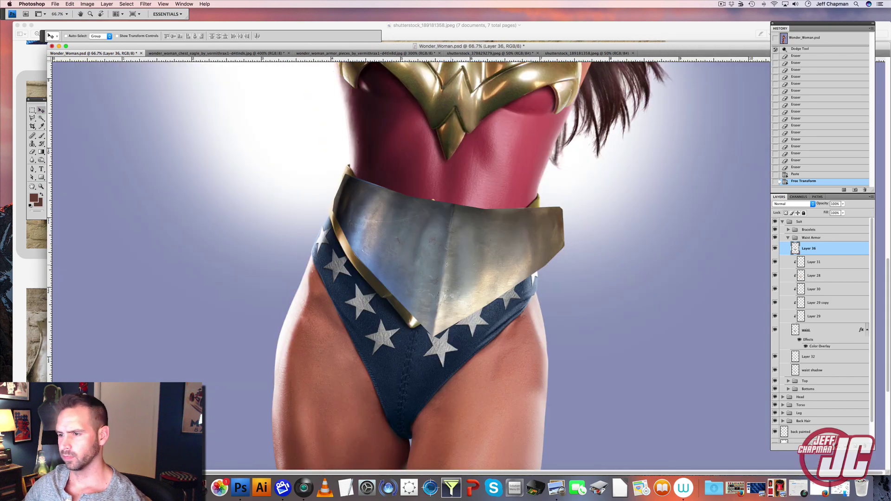
{"action": "left_click_drag", "start_coordinate": [447, 264], "coordinate": [417, 260]}
{"action": "left_click", "coordinate": [839, 204]}
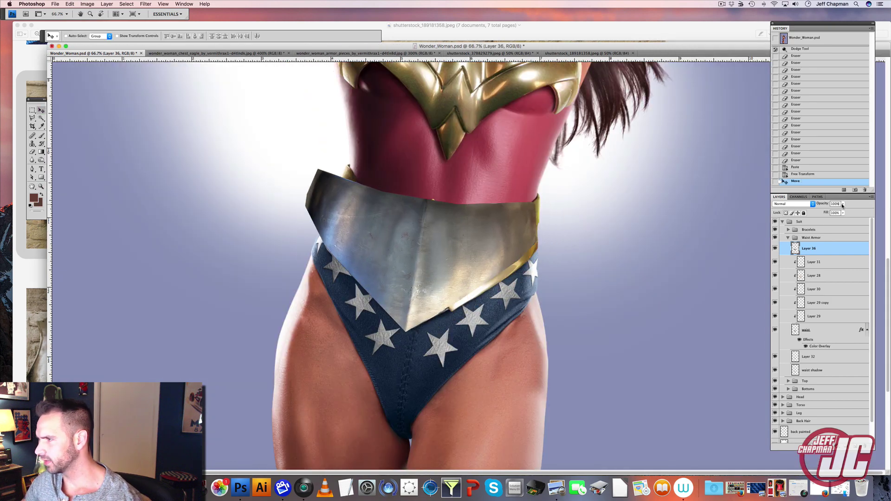
{"action": "type", "text": "50"}
{"action": "key", "text": "Return"}
{"action": "left_click_drag", "start_coordinate": [381, 236], "coordinate": [390, 234]}
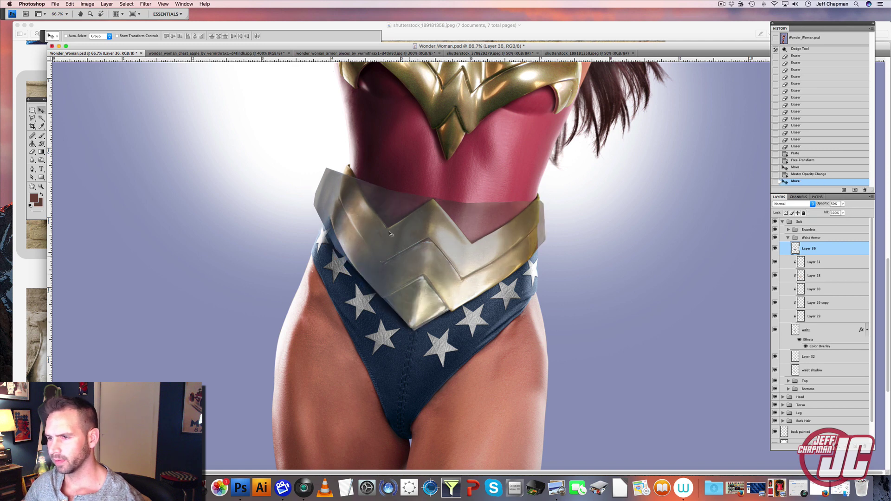
- Warp the steel panel, pulling its upper-left corner inward to the gold waist armor's tip and adjusting the upper edge and lower point
{"action": "left_click", "coordinate": [69, 4]}
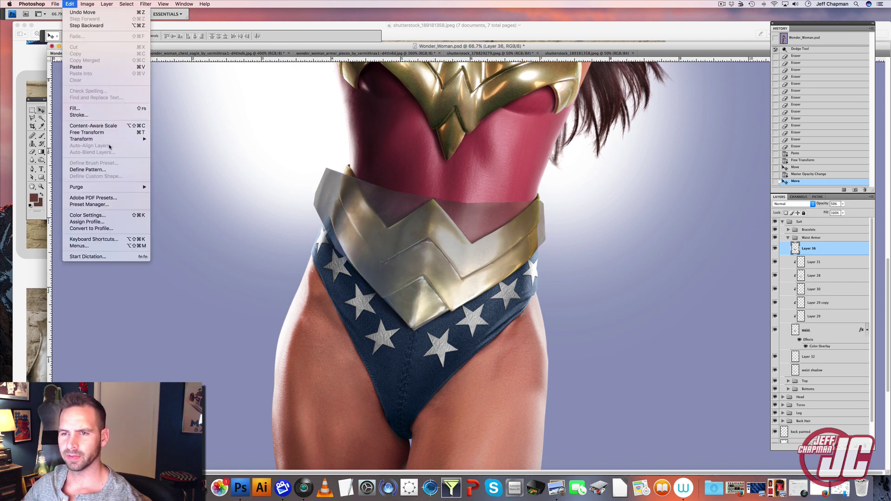
{"action": "mouse_move", "coordinate": [111, 139]}
{"action": "left_click", "coordinate": [164, 183]}
{"action": "left_click_drag", "start_coordinate": [315, 167], "coordinate": [331, 203]}
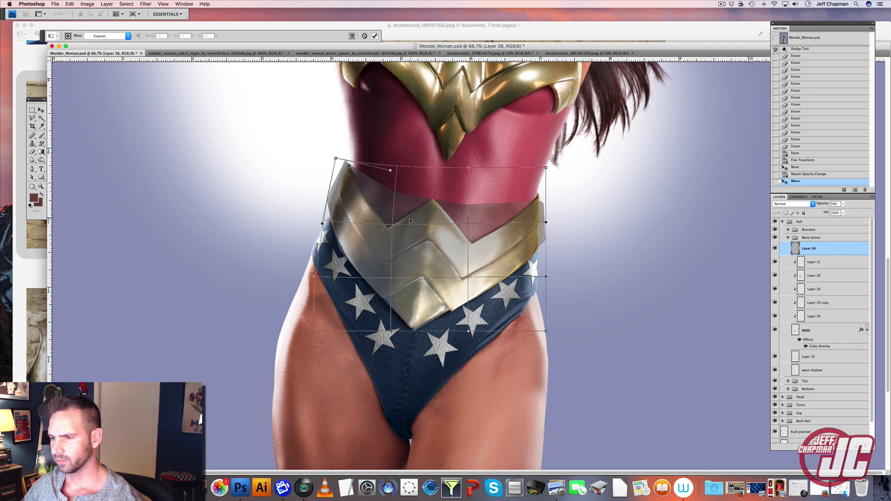
{"action": "left_click_drag", "start_coordinate": [442, 188], "coordinate": [440, 182]}
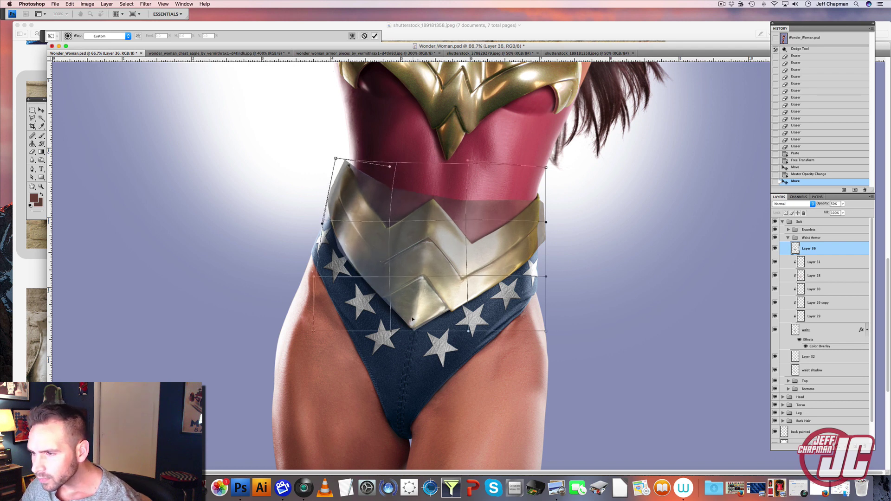
{"action": "left_click_drag", "start_coordinate": [412, 318], "coordinate": [426, 291]}
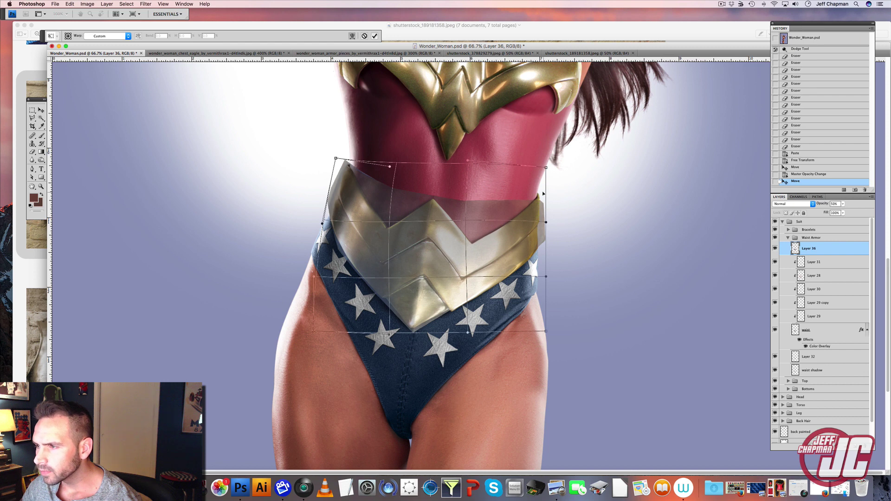
- Finish warping the steel panel by raising its upper-right corner, lowering the bottom point and nudging the left edge outward over the gold armor
{"action": "left_click_drag", "start_coordinate": [543, 193], "coordinate": [542, 188]}
{"action": "left_click_drag", "start_coordinate": [503, 267], "coordinate": [509, 260]}
{"action": "left_click_drag", "start_coordinate": [542, 223], "coordinate": [545, 226]}
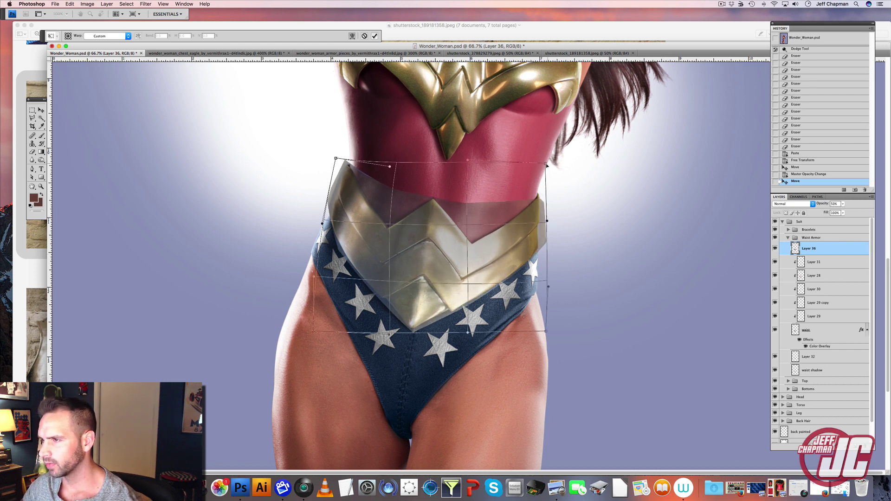
{"action": "left_click_drag", "start_coordinate": [546, 165], "coordinate": [544, 147]}
{"action": "left_click_drag", "start_coordinate": [420, 322], "coordinate": [417, 333]}
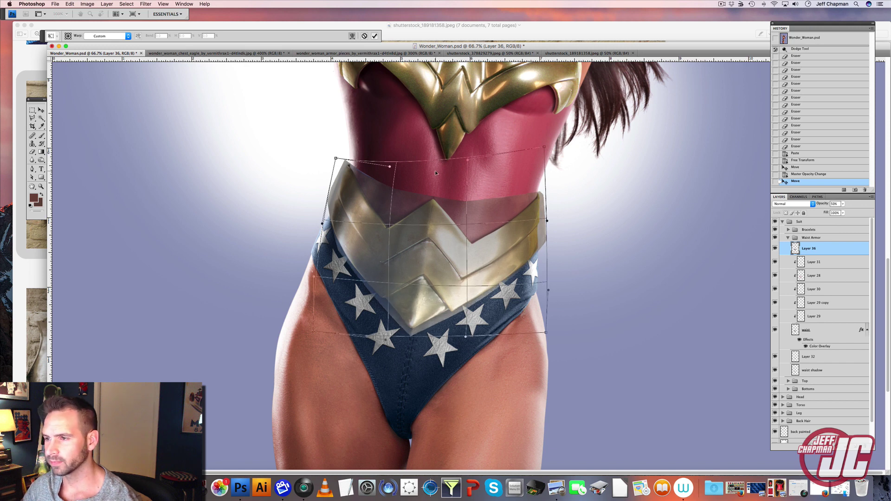
{"action": "left_click_drag", "start_coordinate": [323, 224], "coordinate": [316, 221]}
{"action": "key", "text": "Return"}
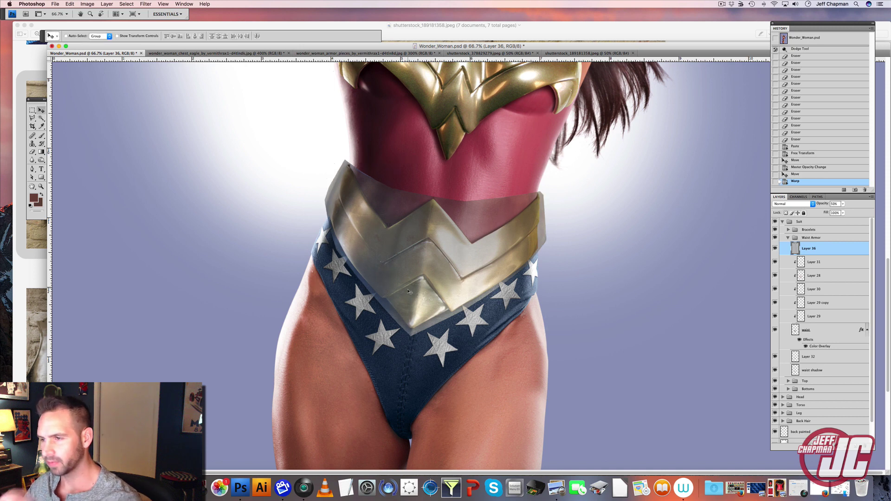
- Set the steel panel's layer opacity to 100% and rename the layer texture
{"action": "left_click", "coordinate": [842, 203]}
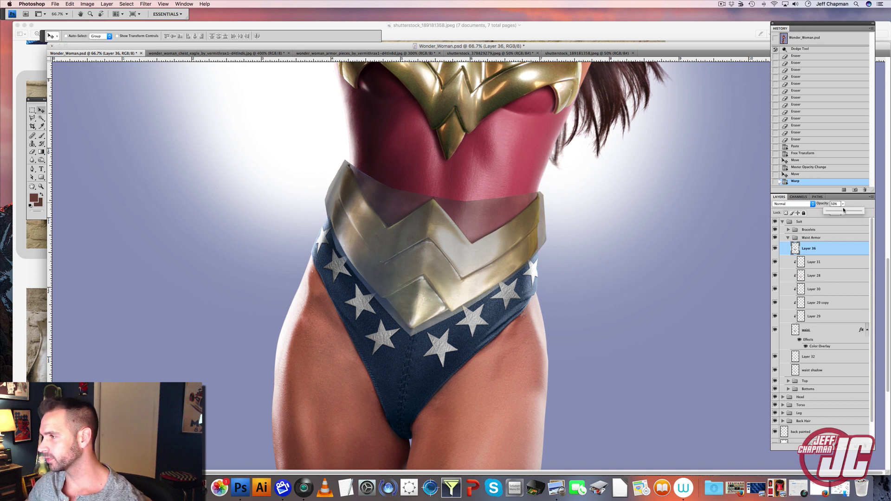
{"action": "left_click_drag", "start_coordinate": [843, 211], "coordinate": [862, 211]}
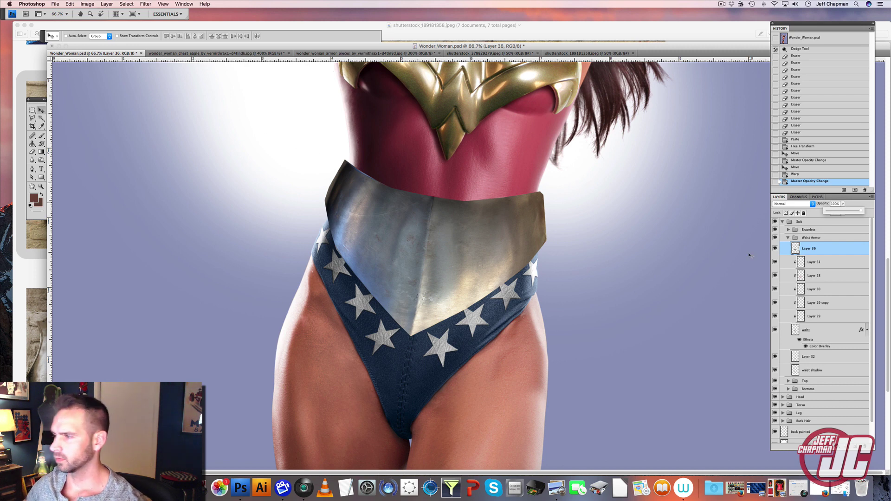
{"action": "double_click", "coordinate": [811, 250]}
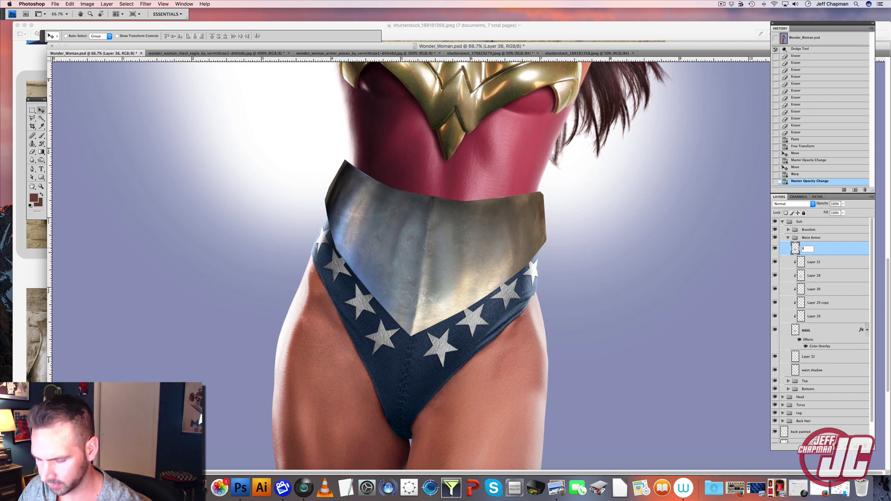
{"action": "type", "text": "texture"}
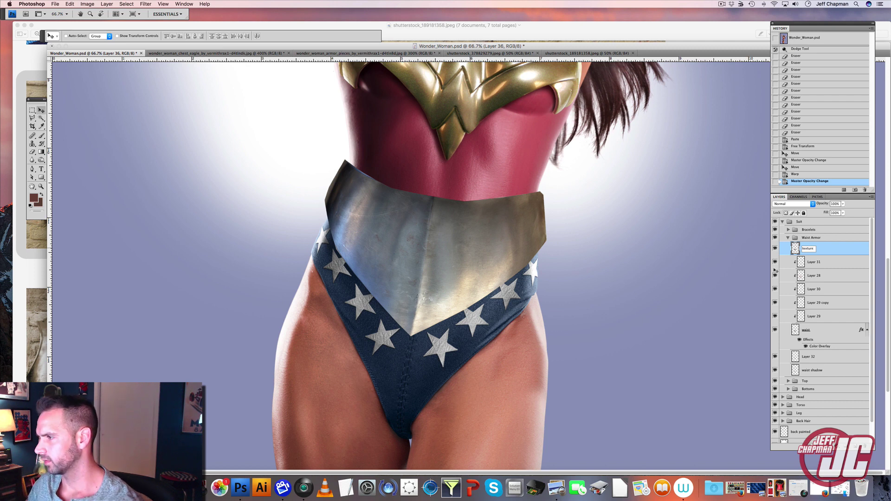
- Duplicate the texture layer, hide the copy and make the original texture layer active
{"action": "left_click_drag", "start_coordinate": [828, 253], "coordinate": [855, 445]}
{"action": "left_click", "coordinate": [775, 240]}
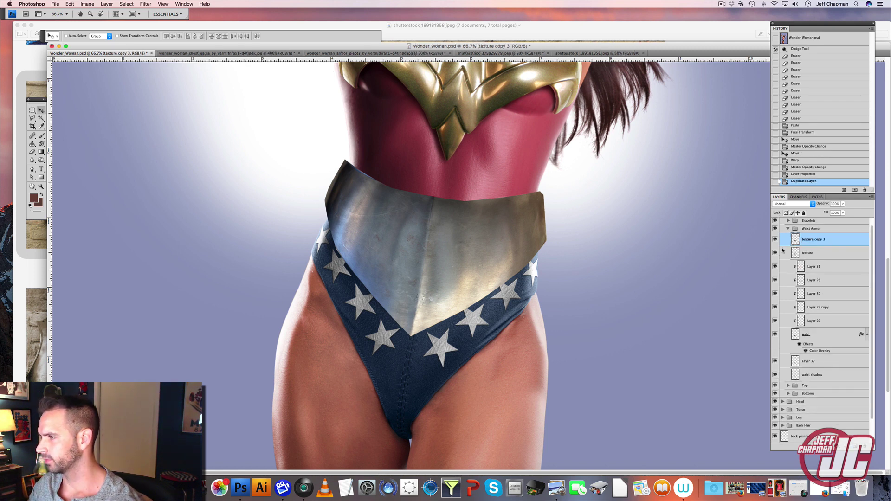
{"action": "left_click", "coordinate": [816, 256]}
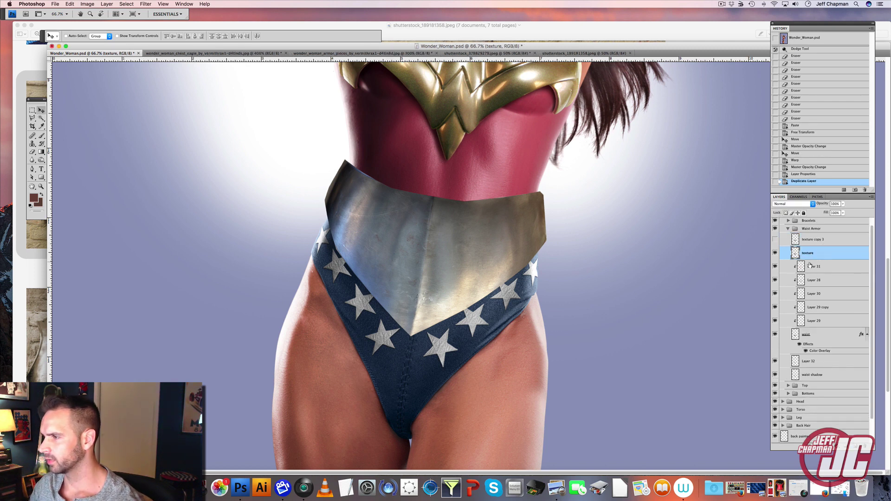
- Try clipping the texture layer to the waist armor below, and release that clipping mask again
{"action": "right_click", "coordinate": [822, 251]}
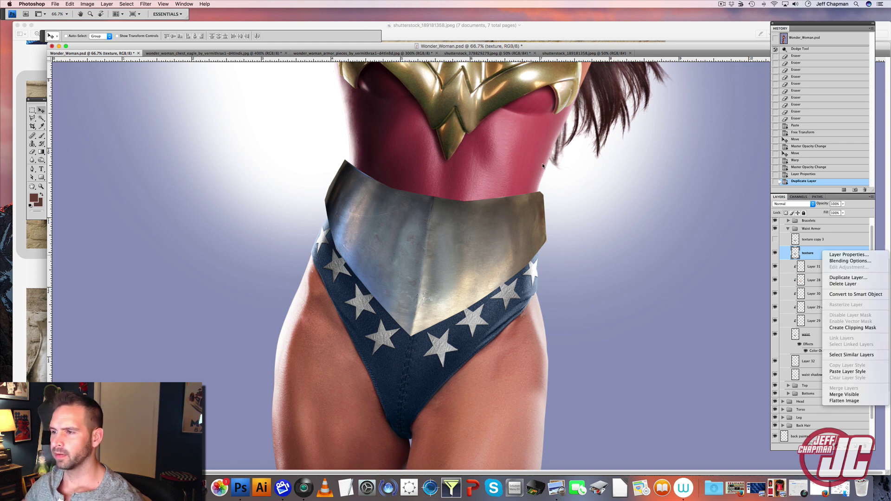
{"action": "left_click", "coordinate": [504, 176]}
{"action": "right_click", "coordinate": [829, 251]}
{"action": "left_click", "coordinate": [850, 326]}
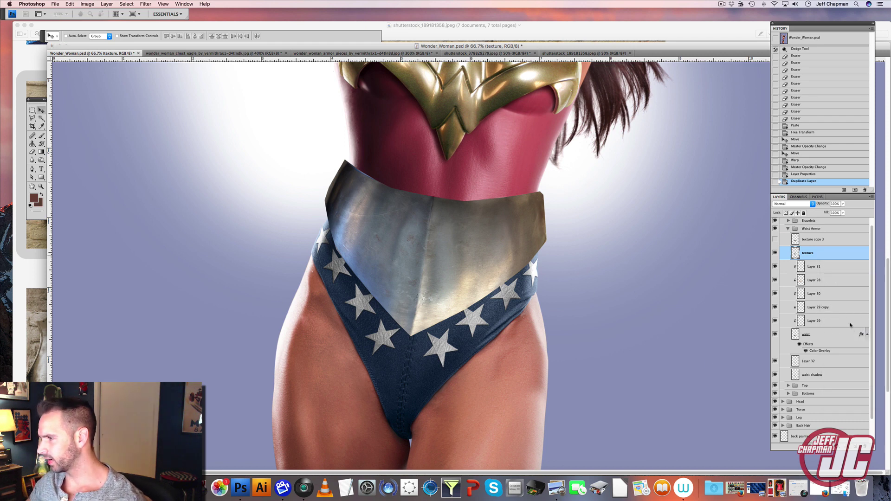
{"action": "left_click", "coordinate": [389, 136]}
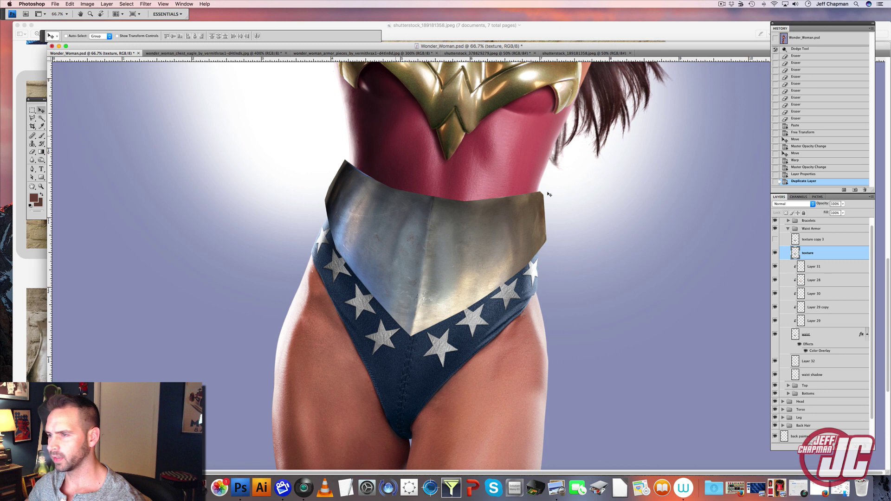
{"action": "right_click", "coordinate": [845, 253]}
{"action": "left_click", "coordinate": [858, 325]}
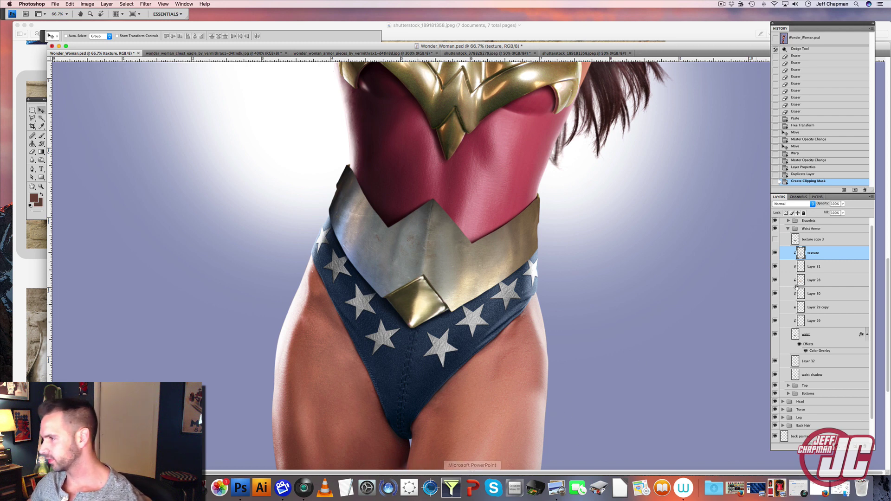
{"action": "right_click", "coordinate": [831, 255]}
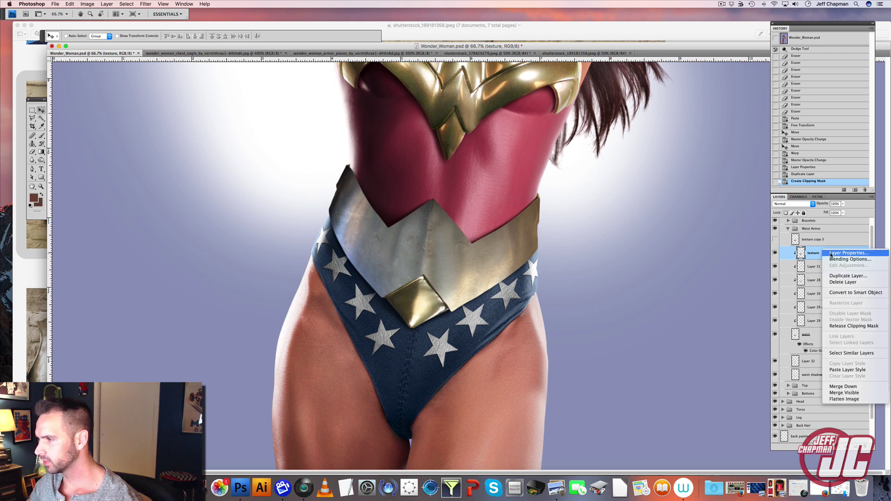
{"action": "left_click", "coordinate": [853, 325]}
- Hide the texture layer and release the clipping masks of the shading layers from Layer 29 up to Layer 31
{"action": "left_click", "coordinate": [774, 253]}
{"action": "left_click", "coordinate": [836, 323]}
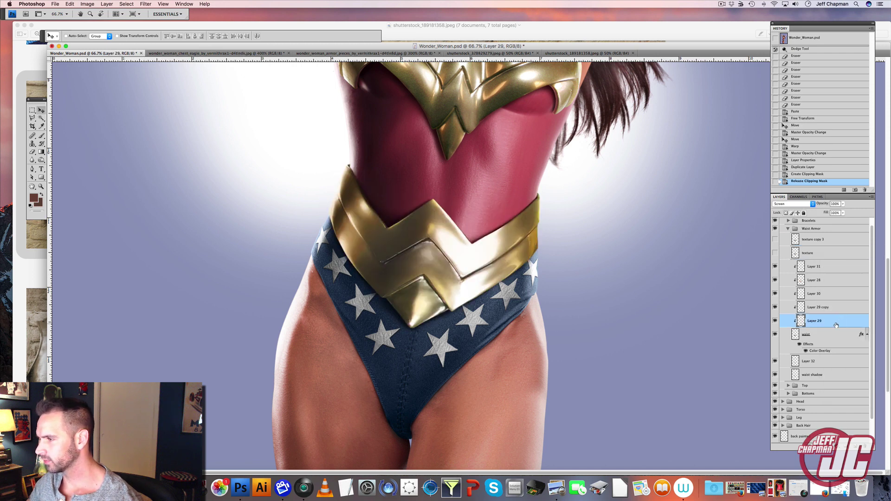
{"action": "left_click", "coordinate": [828, 268], "text": "shift"}
{"action": "right_click", "coordinate": [829, 268]}
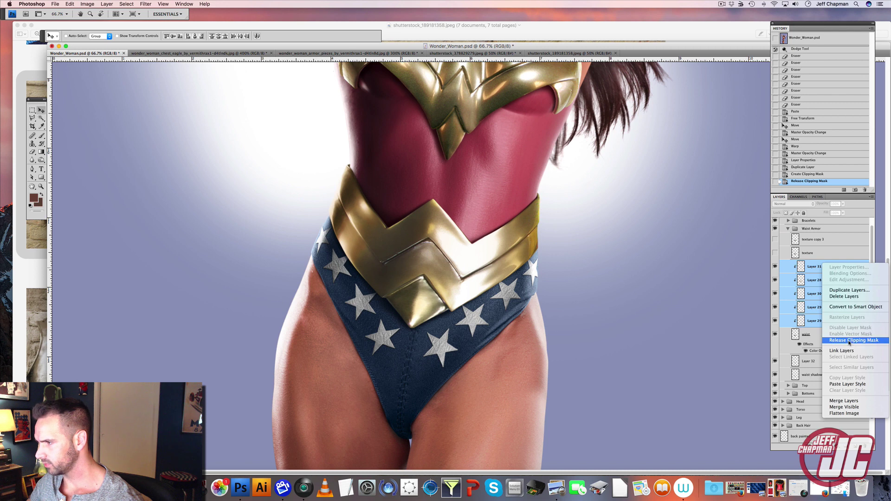
{"action": "left_click", "coordinate": [833, 344]}
- Merge the waist layer with Layer 32
{"action": "left_click", "coordinate": [833, 343]}
{"action": "left_click", "coordinate": [824, 362], "text": "shift"}
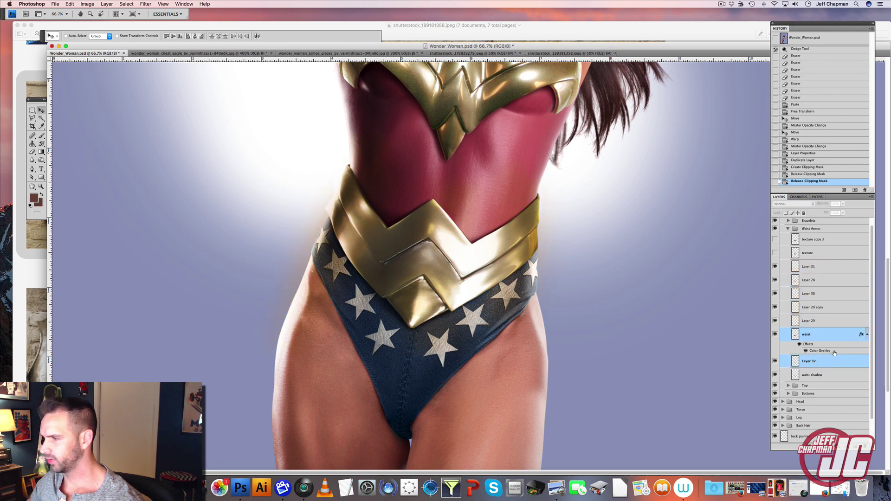
{"action": "key", "text": "super+e"}
- Clip Layer 29 through the texture layer to the merged waist layer and show the texture layer
{"action": "left_click", "coordinate": [824, 269]}
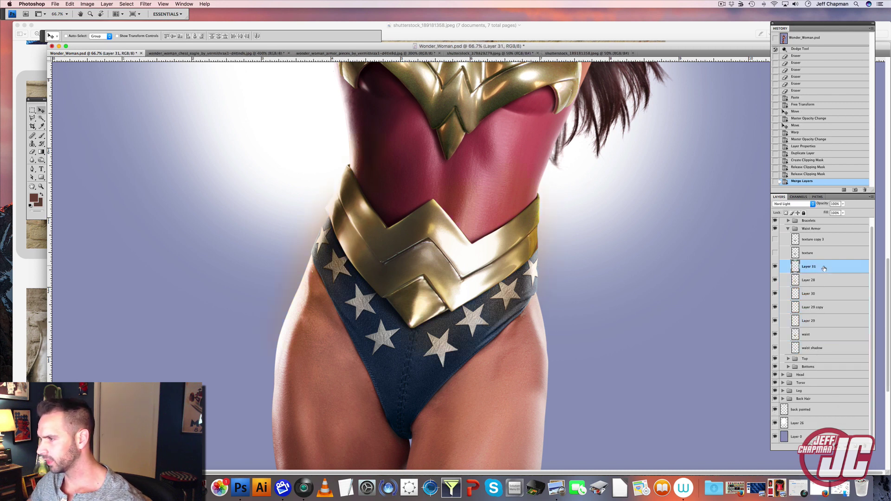
{"action": "left_click", "coordinate": [822, 255]}
{"action": "left_click", "coordinate": [830, 331], "text": "shift"}
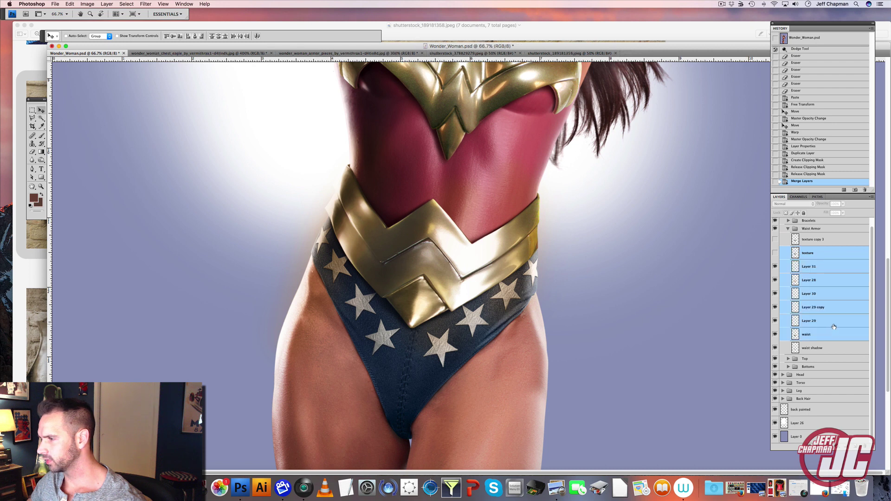
{"action": "left_click", "coordinate": [833, 326]}
{"action": "left_click", "coordinate": [827, 258], "text": "shift"}
{"action": "right_click", "coordinate": [824, 255]}
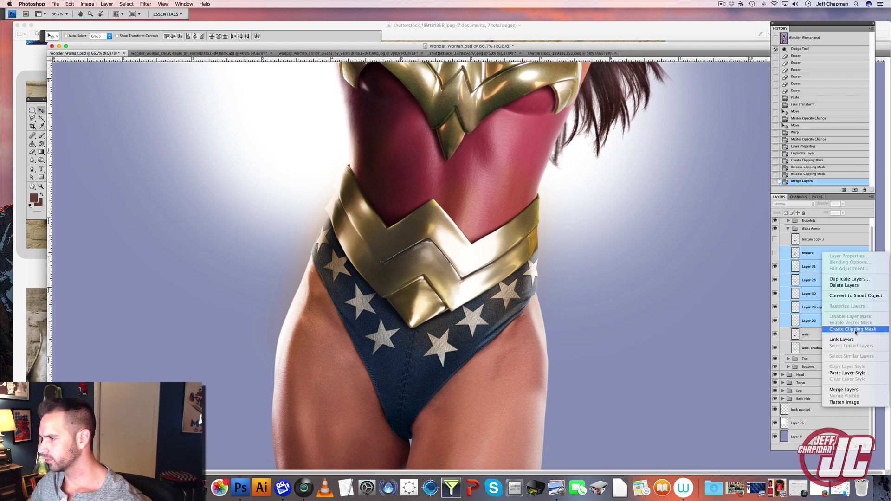
{"action": "left_click", "coordinate": [855, 330]}
{"action": "left_click", "coordinate": [774, 252]}
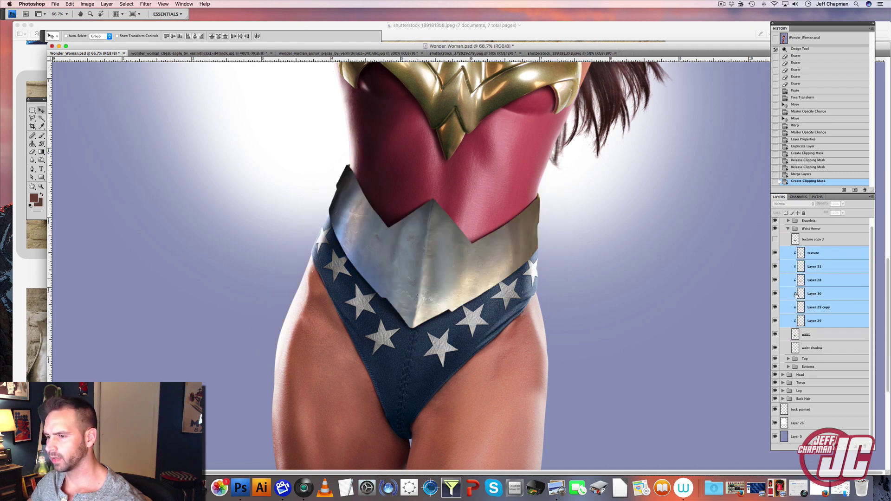
- Apply Levels to the texture layer with input levels of 34, 0.85 and 202
{"action": "left_click", "coordinate": [834, 261]}
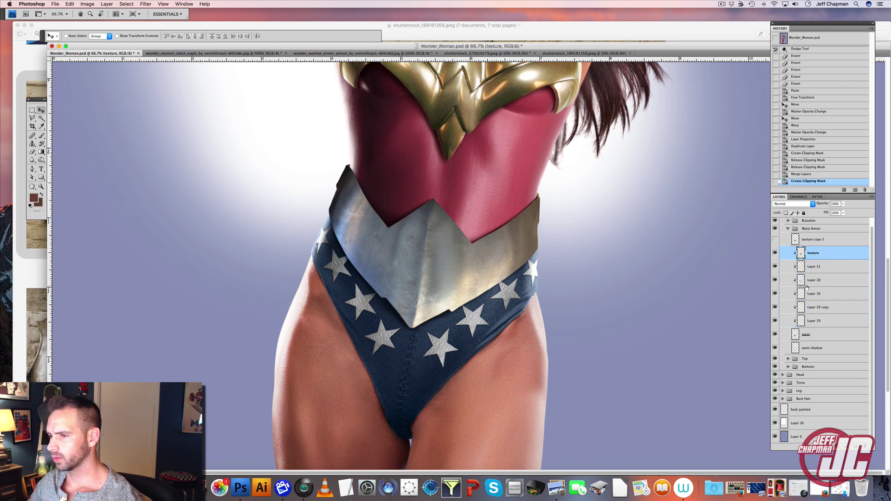
{"action": "left_click", "coordinate": [88, 4]}
{"action": "mouse_move", "coordinate": [111, 23]}
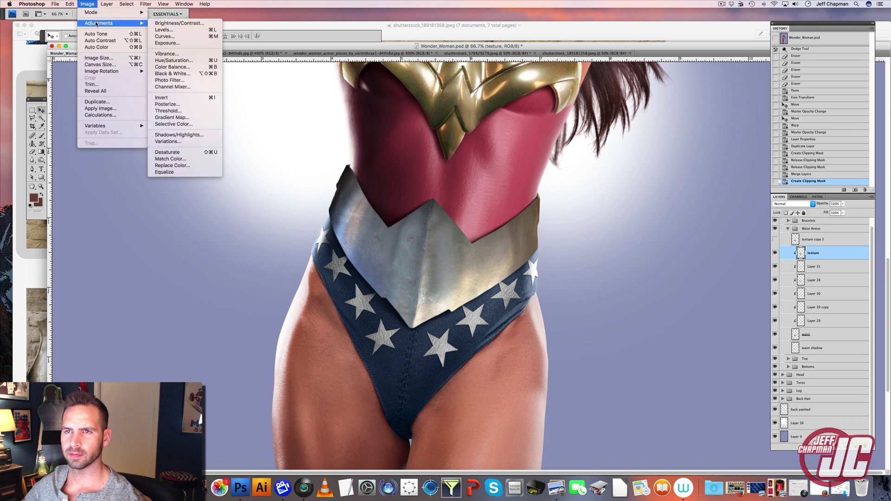
{"action": "left_click", "coordinate": [185, 30]}
{"action": "left_click_drag", "start_coordinate": [538, 162], "coordinate": [520, 164]}
{"action": "left_click_drag", "start_coordinate": [450, 162], "coordinate": [500, 160]}
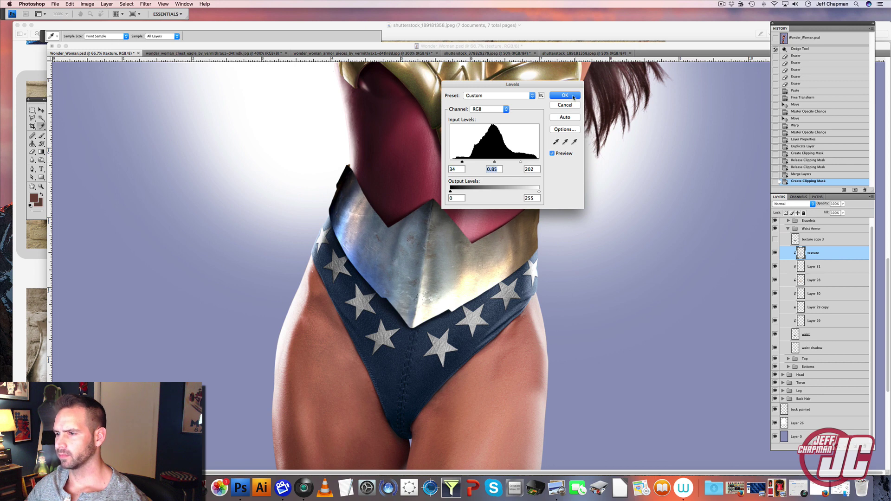
{"action": "left_click", "coordinate": [564, 95]}
- Try the Soft Light and Overlay blend modes on the texture layer
{"action": "left_click", "coordinate": [793, 204]}
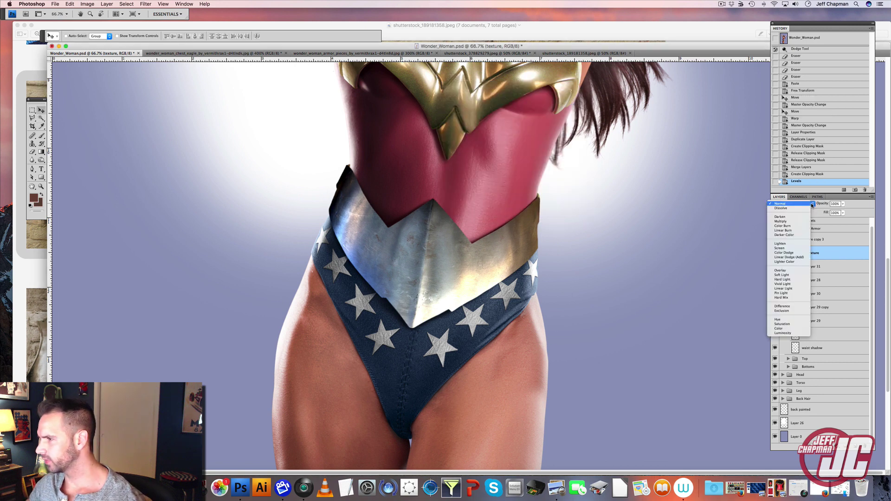
{"action": "left_click", "coordinate": [810, 276]}
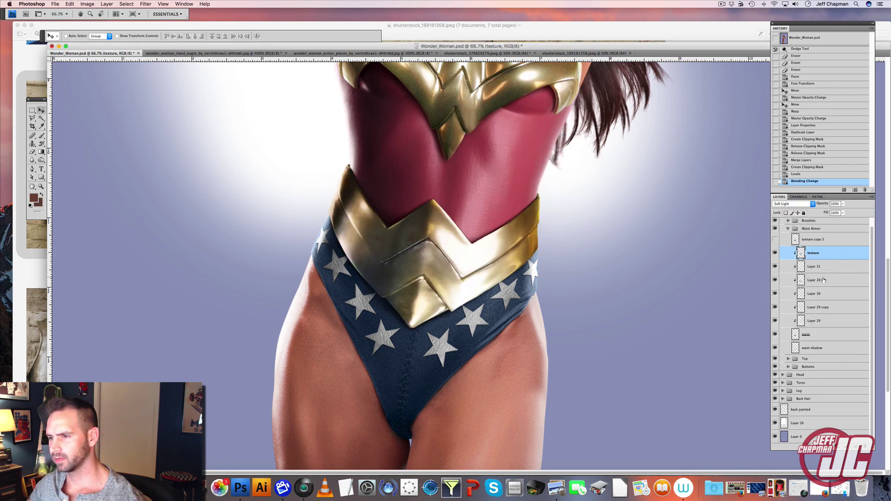
{"action": "left_click", "coordinate": [810, 207]}
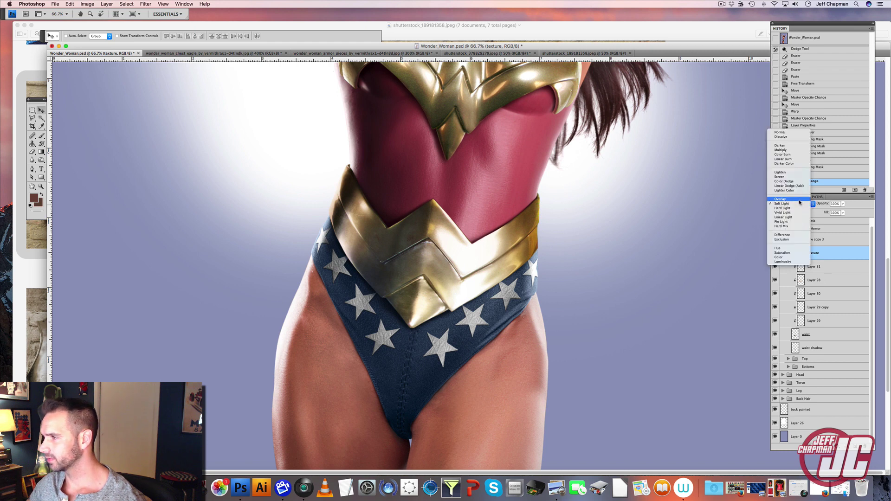
{"action": "left_click", "coordinate": [798, 198]}
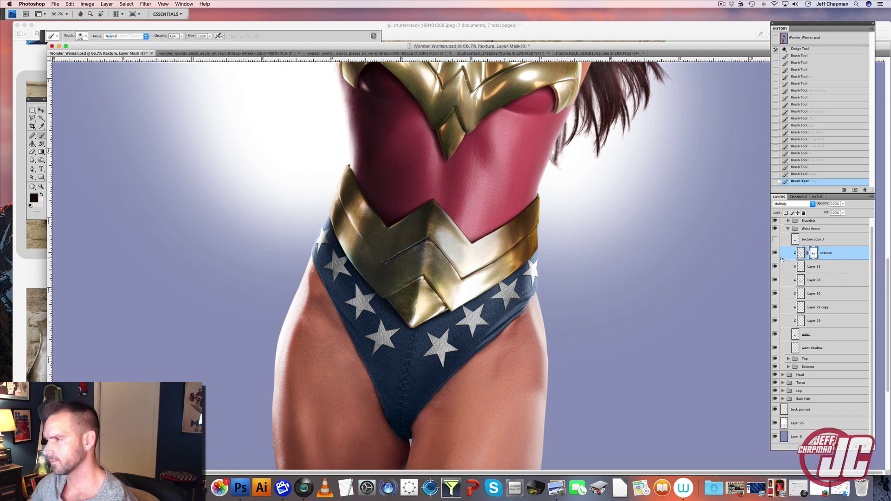
- Open Selective Color on the waist armor's texture layer and switch the edited color range from Neutrals to Whites
{"action": "left_click", "coordinate": [774, 253]}
{"action": "left_click", "coordinate": [87, 4]}
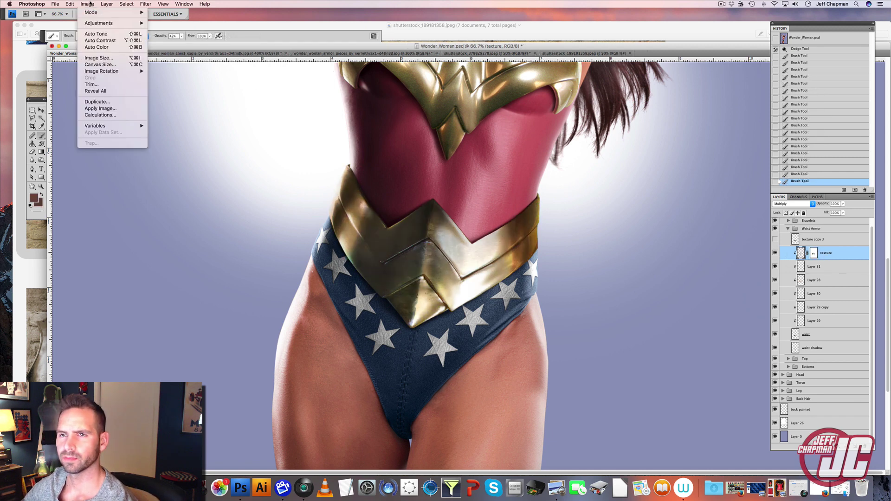
{"action": "mouse_move", "coordinate": [111, 23]}
{"action": "left_click", "coordinate": [173, 124]}
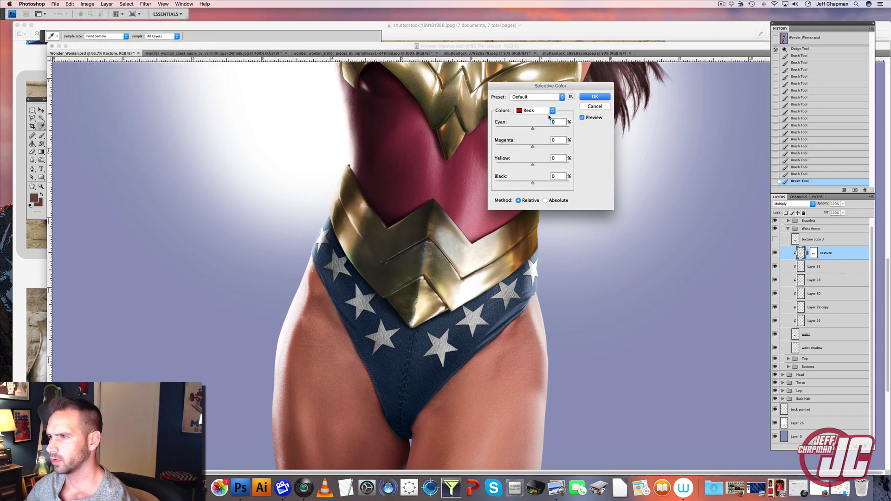
{"action": "left_click", "coordinate": [539, 112]}
{"action": "left_click", "coordinate": [537, 155]}
{"action": "left_click_drag", "start_coordinate": [538, 86], "coordinate": [631, 80]}
{"action": "left_click", "coordinate": [632, 105]}
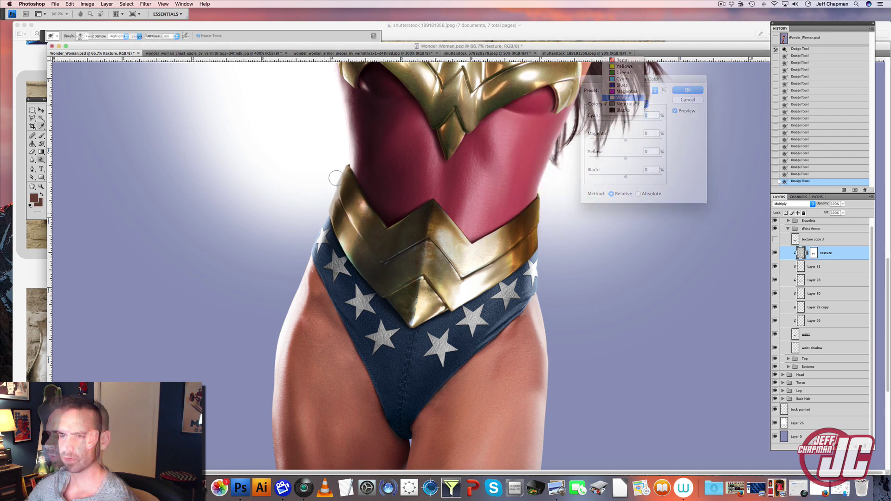
- Dodge the highlights of the texture layer across the waist armor, adjusting the brush size between strokes
{"action": "right_click", "coordinate": [498, 249]}
{"action": "left_click", "coordinate": [449, 241]}
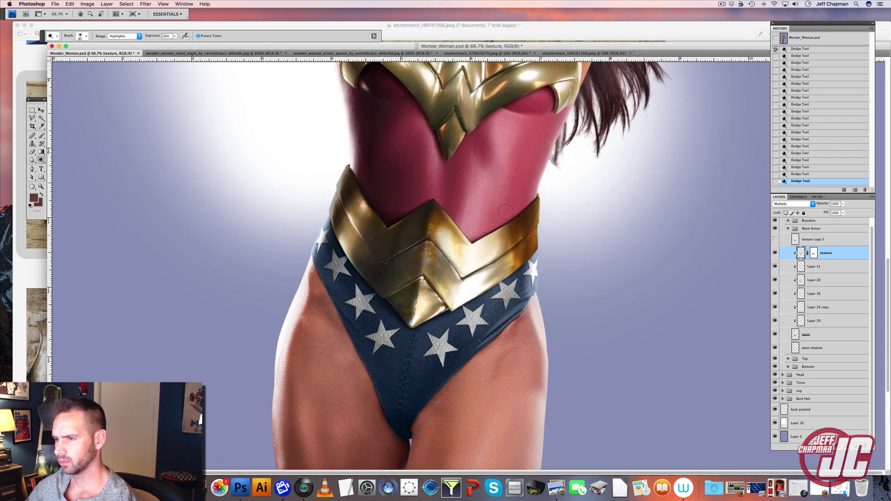
{"action": "right_click", "coordinate": [509, 221]}
{"action": "left_click_drag", "start_coordinate": [550, 230], "coordinate": [554, 230]}
{"action": "left_click_drag", "start_coordinate": [451, 231], "coordinate": [452, 224]}
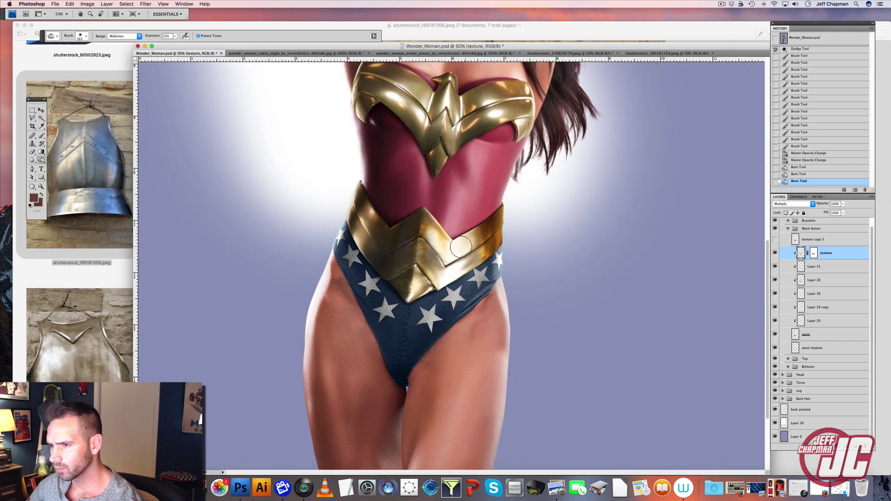
- Burn the midtones of the waist armor's texture, raise the exposure to 45%, and compare with the texture layer hidden
{"action": "mouse_move", "coordinate": [457, 247]}
{"action": "left_mouse_down"}
{"action": "mouse_move", "coordinate": [440, 241]}
{"action": "mouse_move", "coordinate": [449, 253]}
{"action": "mouse_move", "coordinate": [457, 248]}
{"action": "left_mouse_up"}
{"action": "left_click_drag", "start_coordinate": [441, 244], "coordinate": [452, 253]}
{"action": "left_click", "coordinate": [175, 36]}
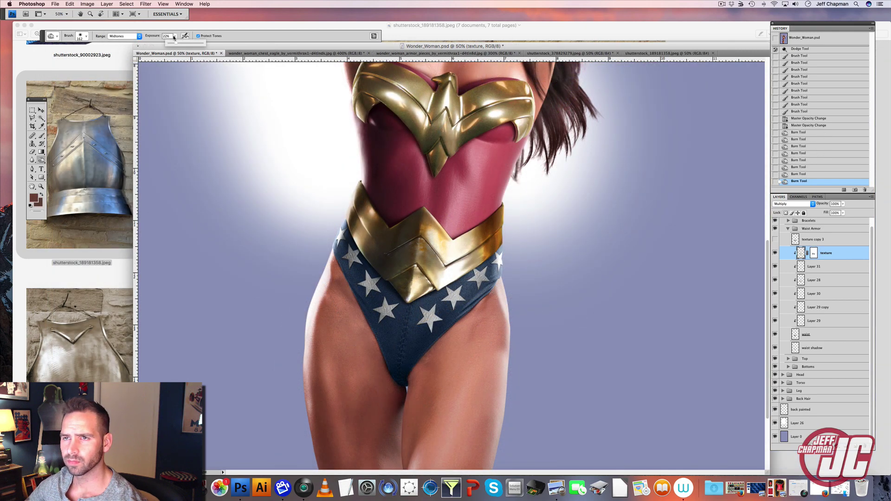
{"action": "left_click_drag", "start_coordinate": [175, 43], "coordinate": [184, 43]}
{"action": "left_click", "coordinate": [441, 249]}
{"action": "left_click_drag", "start_coordinate": [432, 283], "coordinate": [446, 274]}
{"action": "mouse_move", "coordinate": [463, 241]}
{"action": "left_mouse_down"}
{"action": "mouse_move", "coordinate": [485, 261]}
{"action": "mouse_move", "coordinate": [446, 240]}
{"action": "mouse_move", "coordinate": [473, 249]}
{"action": "mouse_move", "coordinate": [497, 225]}
{"action": "mouse_move", "coordinate": [498, 235]}
{"action": "mouse_move", "coordinate": [467, 242]}
{"action": "left_mouse_up"}
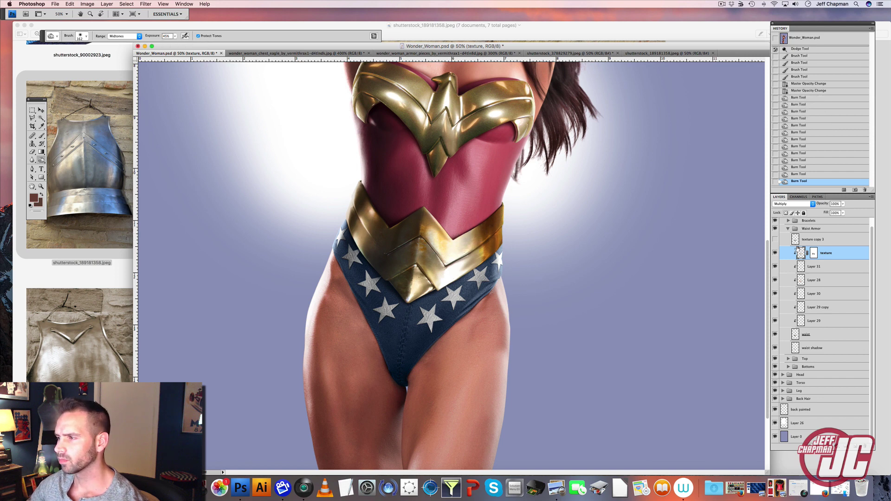
{"action": "left_click", "coordinate": [775, 254]}
{"action": "left_click", "coordinate": [775, 254]}
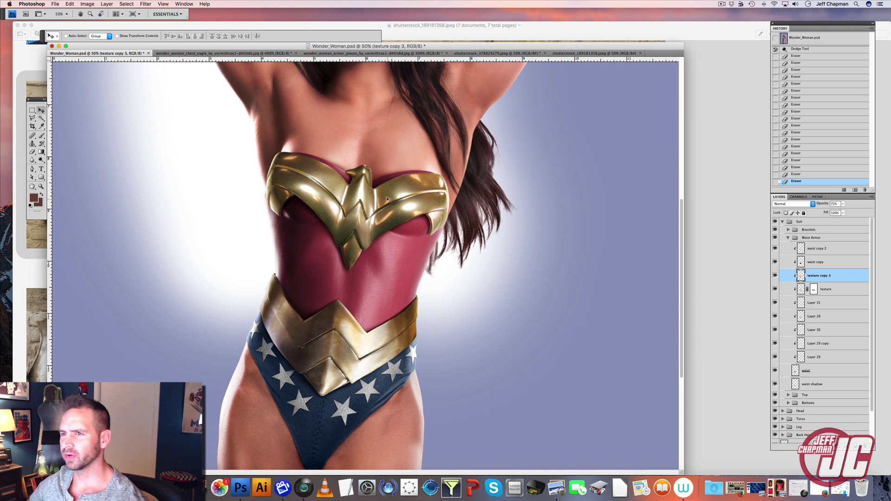
- Collapse the Waist Armor group and paste the metal texture above the chest armor layer in the Top group
{"action": "left_click", "coordinate": [788, 238]}
{"action": "left_click", "coordinate": [788, 245]}
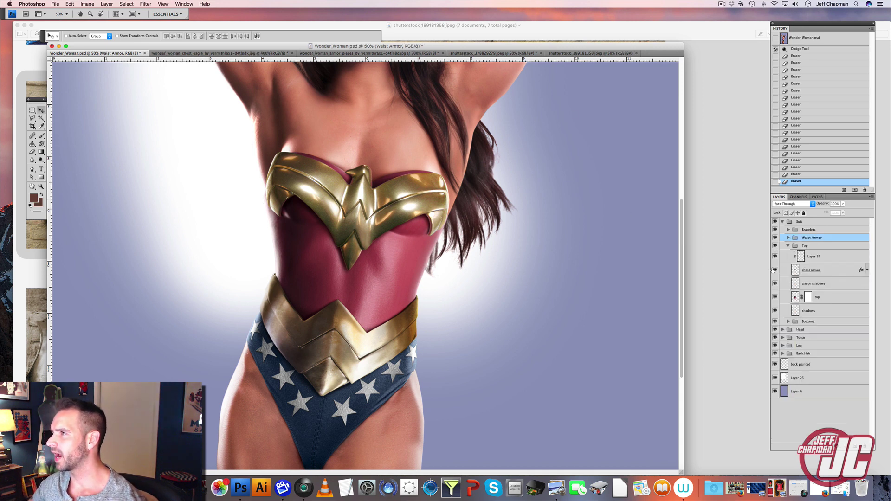
{"action": "left_click", "coordinate": [833, 305]}
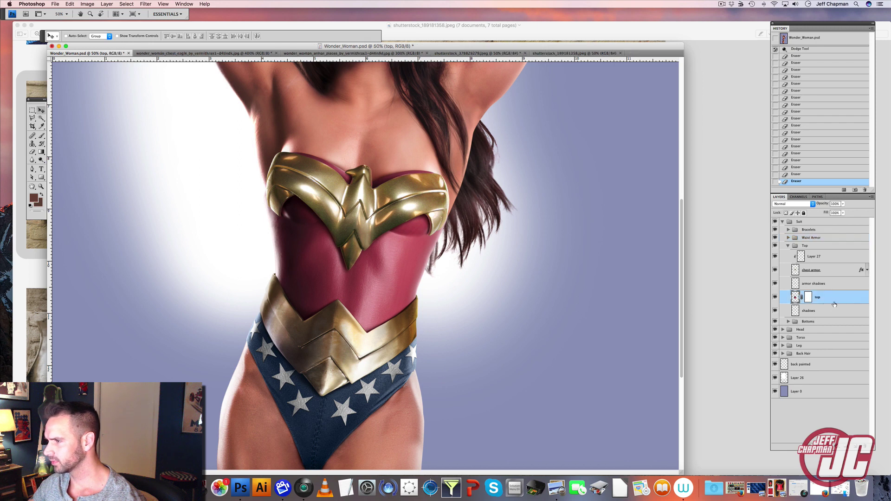
{"action": "left_click", "coordinate": [821, 275]}
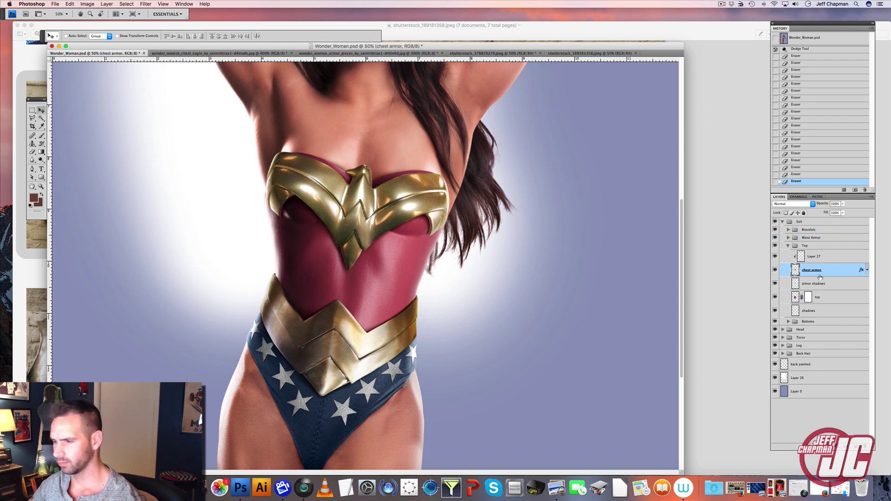
{"action": "key", "text": "cmd+v"}
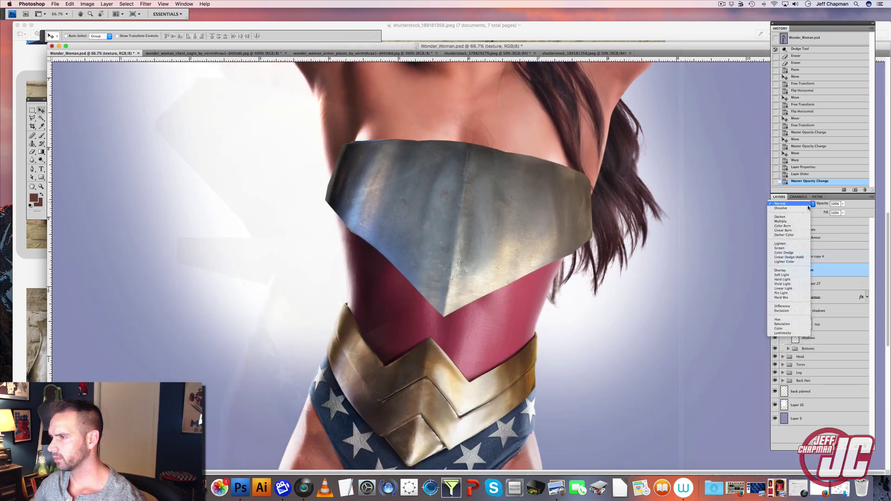
- Set the chest texture layer to Multiply and clip it to the chest armor
{"action": "left_click", "coordinate": [789, 221]}
{"action": "right_click", "coordinate": [836, 277]}
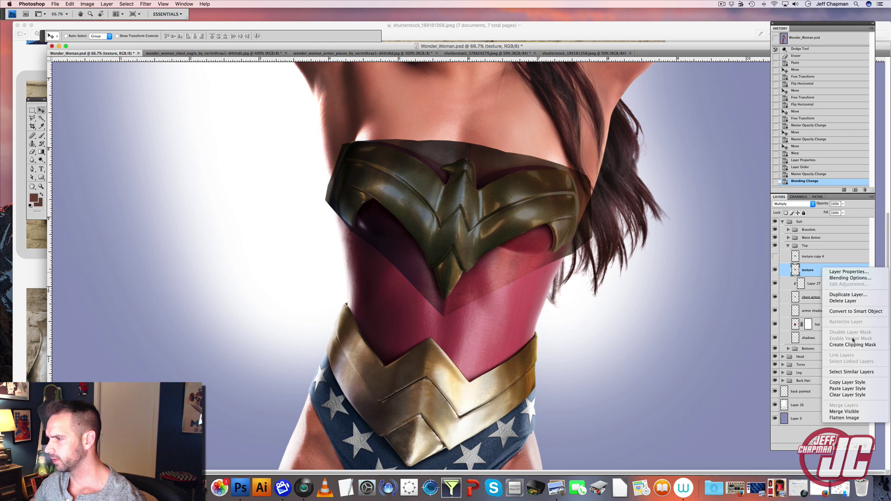
{"action": "left_click", "coordinate": [850, 344]}
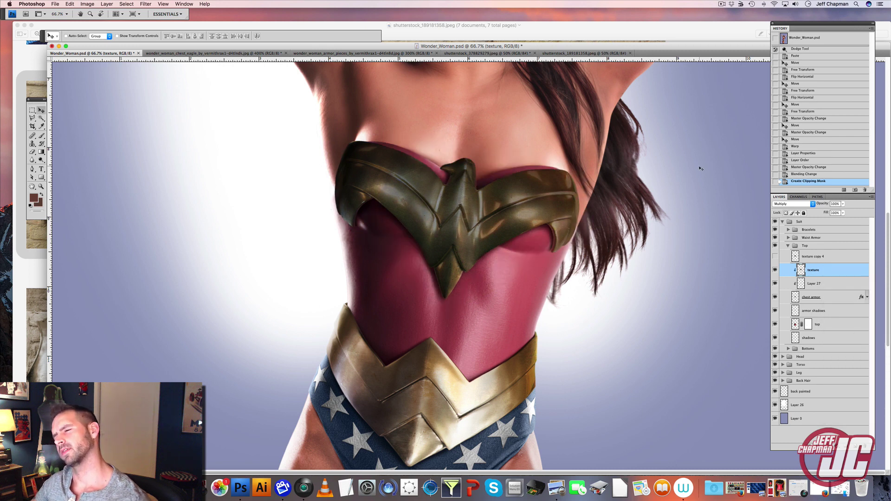
- Open the Levels adjustment for the chest texture layer
{"action": "left_click", "coordinate": [87, 4]}
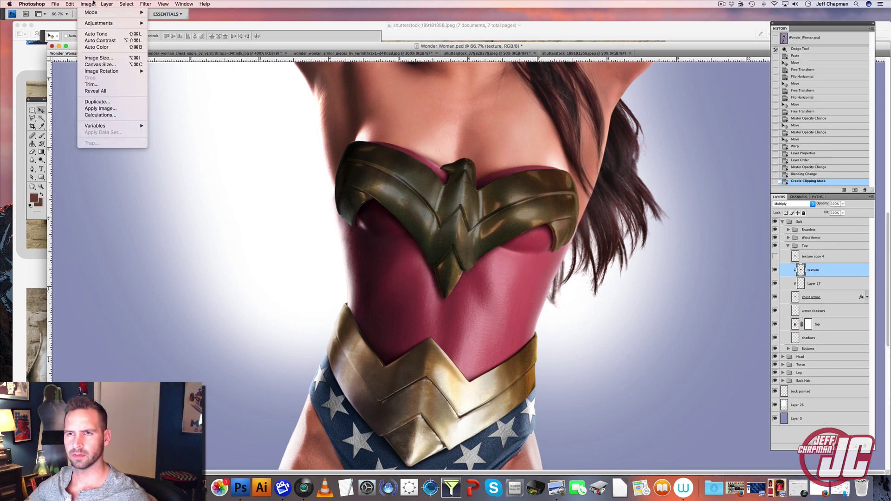
{"action": "mouse_move", "coordinate": [135, 22]}
{"action": "left_click", "coordinate": [175, 30]}
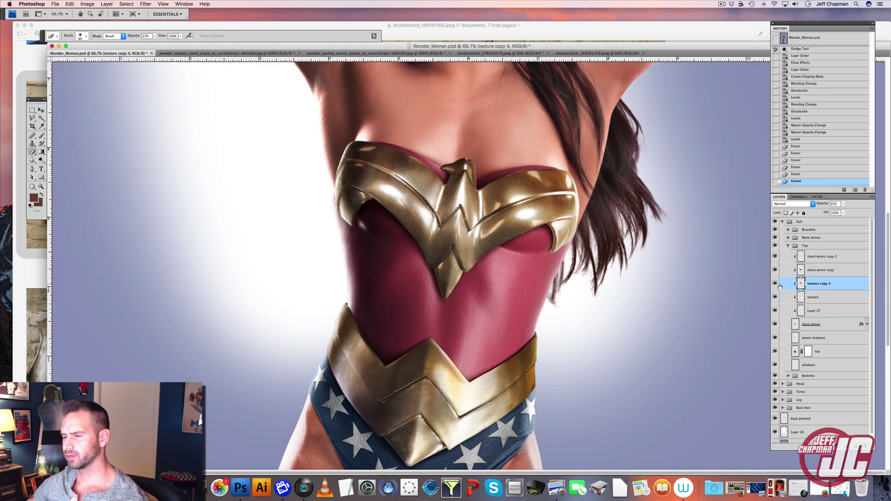
- Erase parts of the texture copy 4 layer over the breastplate's wings, center and outer tip
{"action": "left_click", "coordinate": [774, 283]}
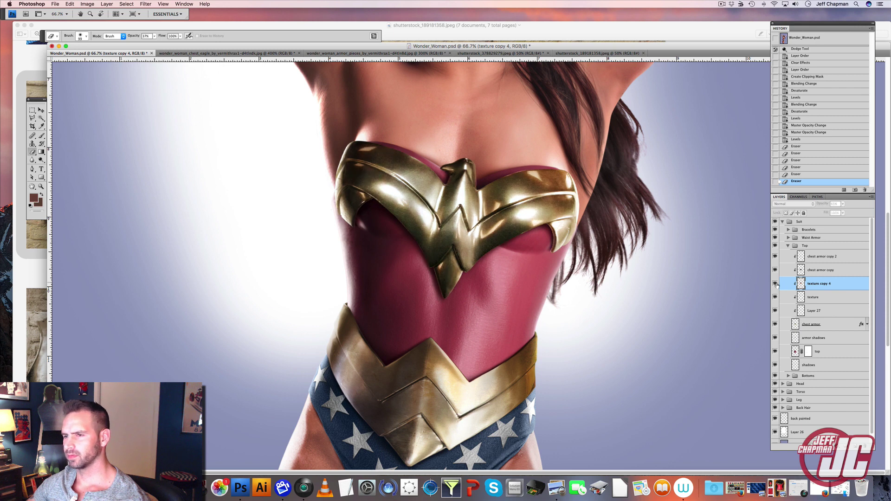
{"action": "left_click", "coordinate": [775, 284]}
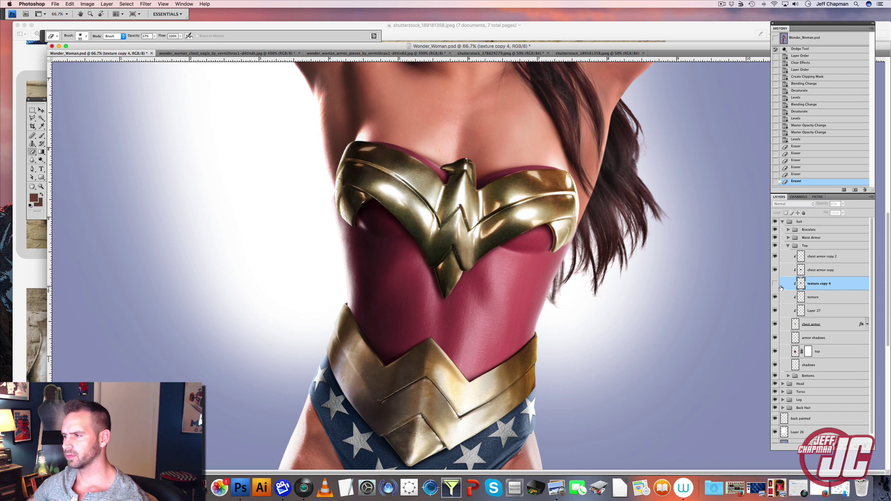
{"action": "mouse_move", "coordinate": [377, 208]}
{"action": "left_mouse_down"}
{"action": "mouse_move", "coordinate": [429, 260]}
{"action": "mouse_move", "coordinate": [511, 242]}
{"action": "left_mouse_up"}
{"action": "mouse_move", "coordinate": [526, 272]}
{"action": "left_mouse_down"}
{"action": "mouse_move", "coordinate": [498, 253]}
{"action": "mouse_move", "coordinate": [504, 241]}
{"action": "left_mouse_up"}
{"action": "left_click_drag", "start_coordinate": [499, 254], "coordinate": [466, 256]}
{"action": "mouse_move", "coordinate": [459, 250]}
{"action": "left_mouse_down"}
{"action": "mouse_move", "coordinate": [444, 241]}
{"action": "mouse_move", "coordinate": [457, 267]}
{"action": "left_mouse_up"}
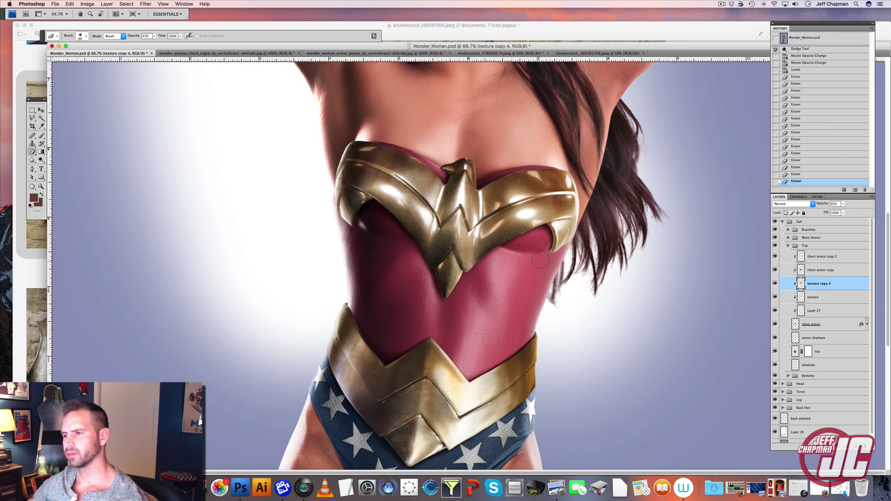
{"action": "left_click_drag", "start_coordinate": [548, 247], "coordinate": [552, 236]}
{"action": "left_click_drag", "start_coordinate": [553, 239], "coordinate": [559, 248]}
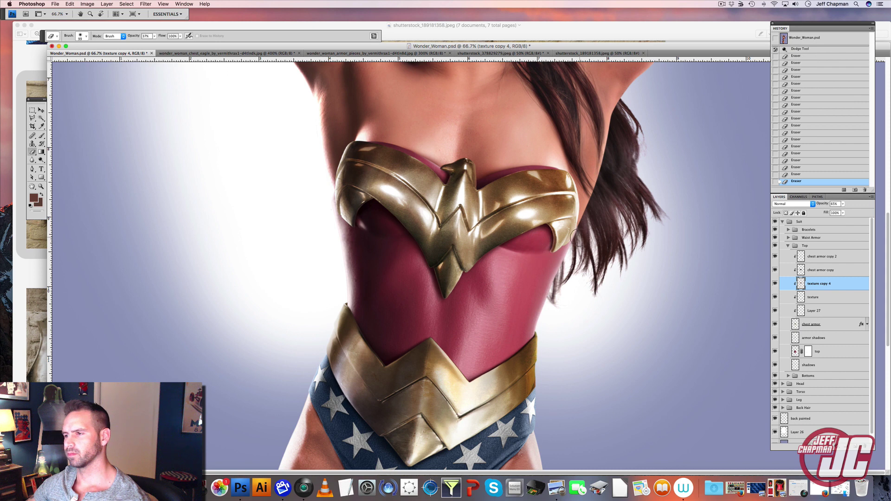
- Toggle the texture copy 4 layer's visibility to compare the breastplate with and without the texture
{"action": "double_click", "coordinate": [778, 285]}
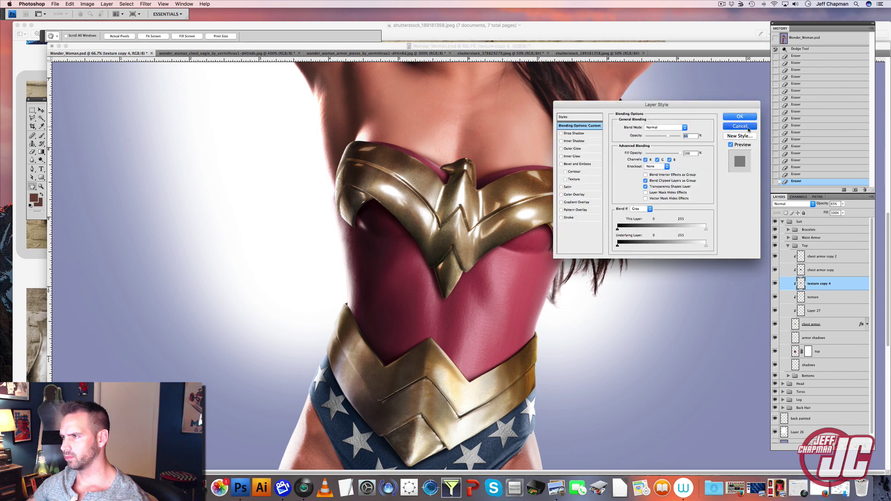
{"action": "key", "text": "Escape"}
{"action": "left_click", "coordinate": [776, 284]}
{"action": "double_click", "coordinate": [778, 285]}
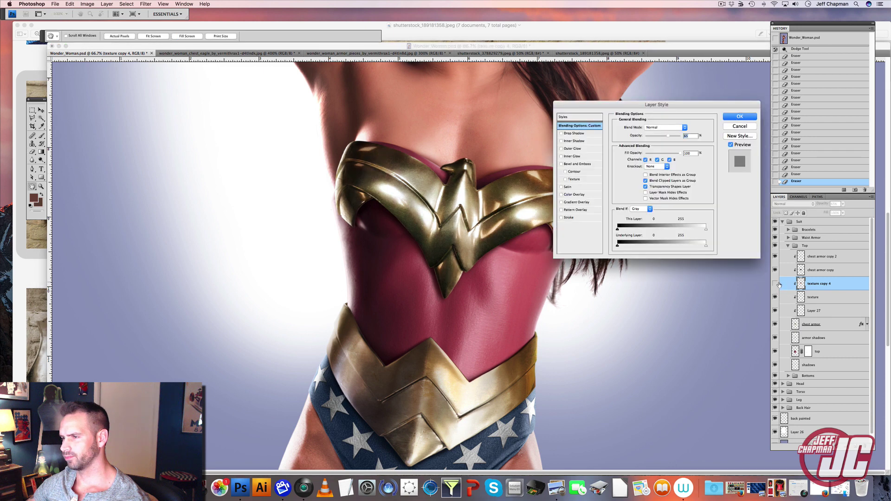
{"action": "key", "text": "Escape"}
{"action": "left_click", "coordinate": [775, 283]}
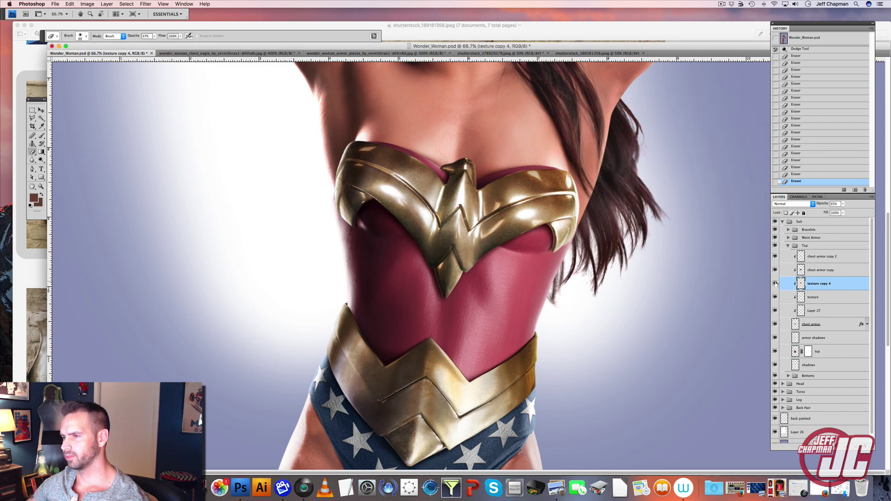
{"action": "left_click", "coordinate": [775, 283]}
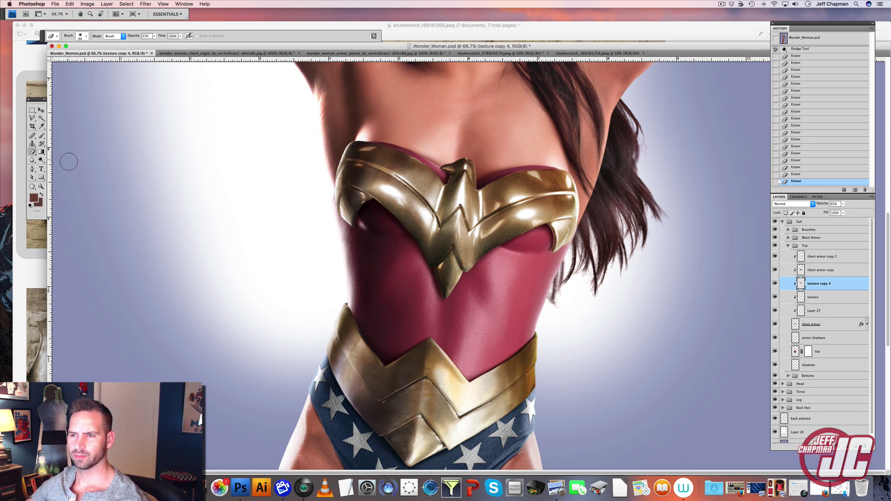
- Inspect the textured breastplate at 100%, and view the whole figure at 33.3%
{"action": "left_click", "coordinate": [41, 186]}
{"action": "left_click", "coordinate": [408, 246]}
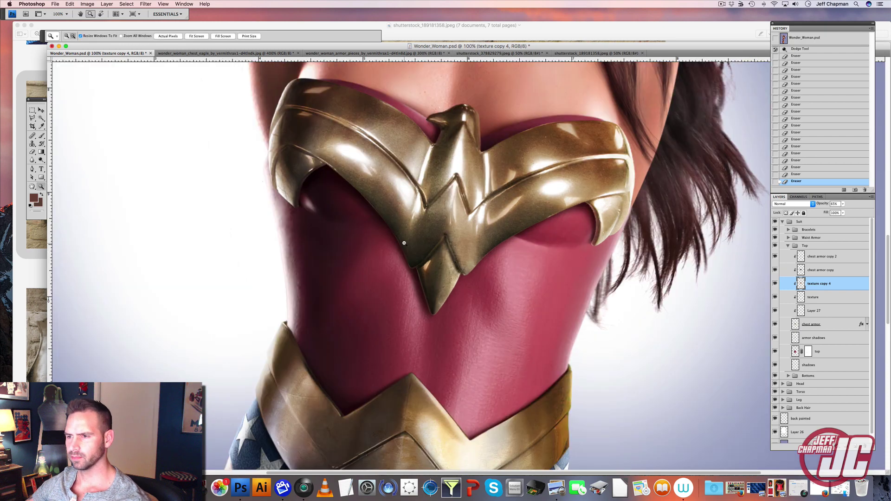
{"action": "left_click", "coordinate": [407, 245], "text": "alt"}
{"action": "left_click", "coordinate": [407, 246], "text": "alt"}
{"action": "left_click", "coordinate": [407, 245], "text": "alt"}
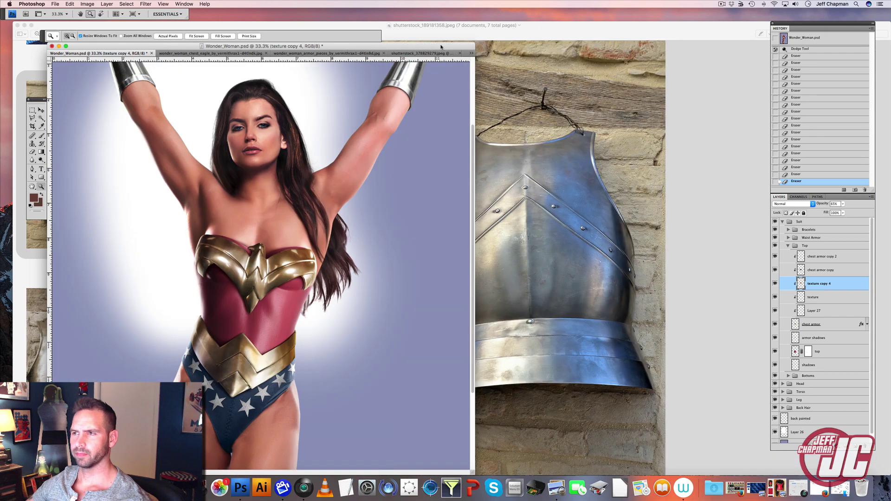
{"action": "left_click_drag", "start_coordinate": [441, 47], "coordinate": [511, 38]}
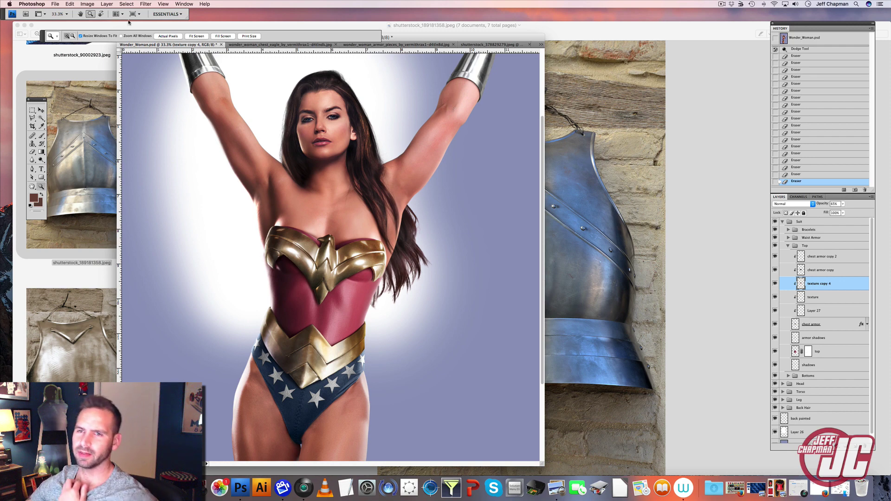
{"action": "left_click", "coordinate": [41, 111]}
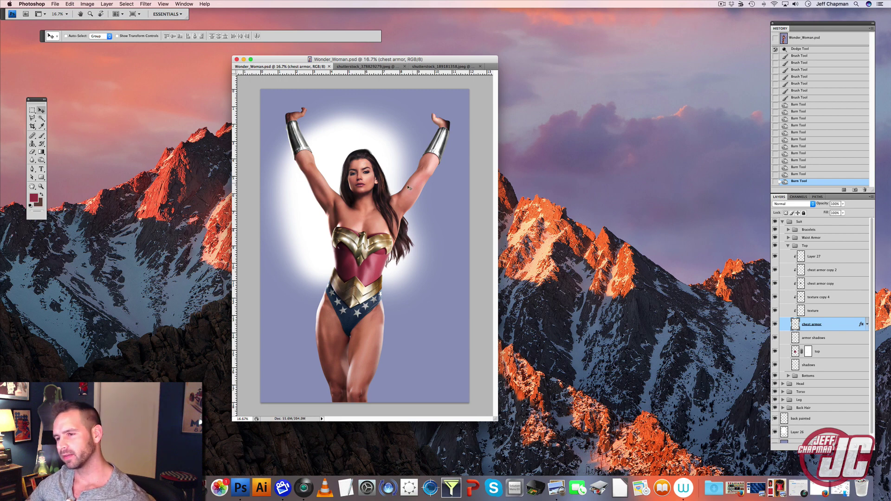
- Review the complete costume at 25%, from the raised hands and bracelets down to the legs
{"action": "left_click", "coordinate": [41, 186]}
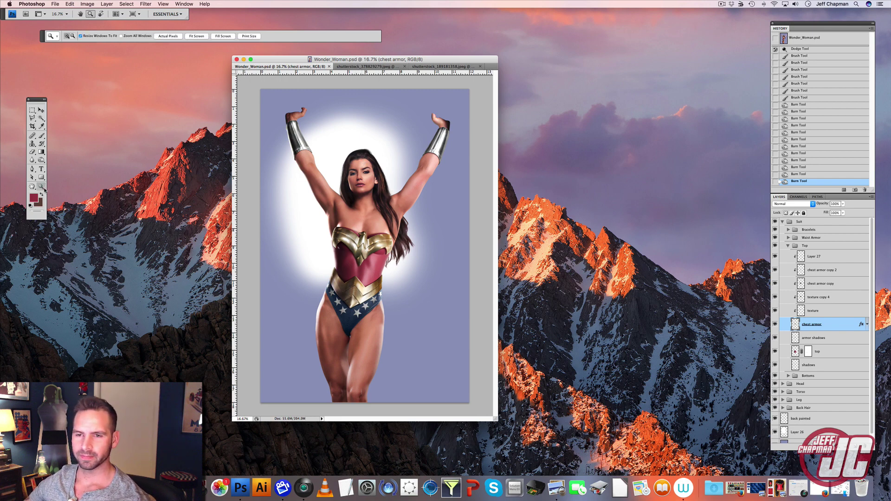
{"action": "left_click", "coordinate": [388, 281]}
{"action": "left_click", "coordinate": [40, 110]}
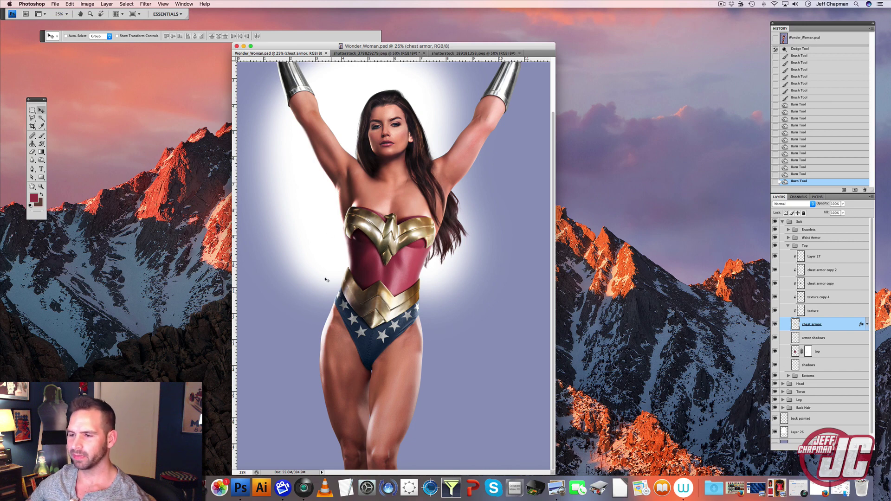
{"action": "scroll", "coordinate": [543, 186], "scroll_direction": "up", "scroll_amount": 2}
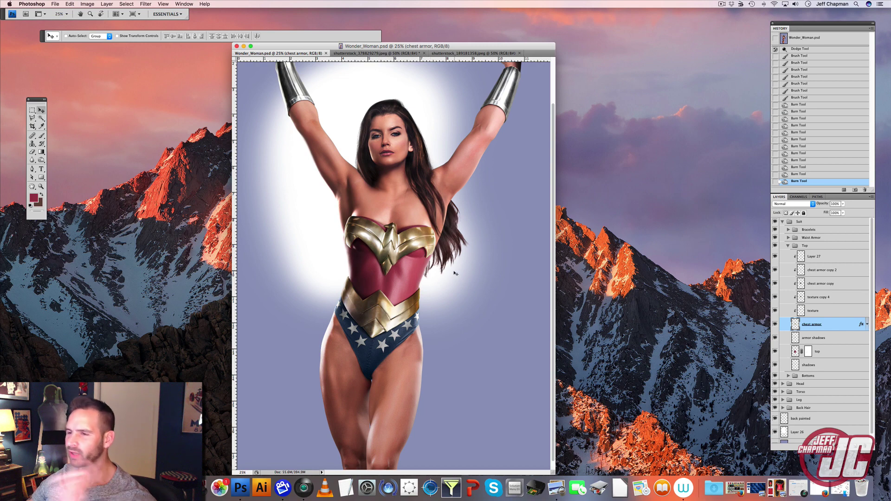
{"action": "scroll", "coordinate": [293, 82], "scroll_direction": "up", "scroll_amount": 5}
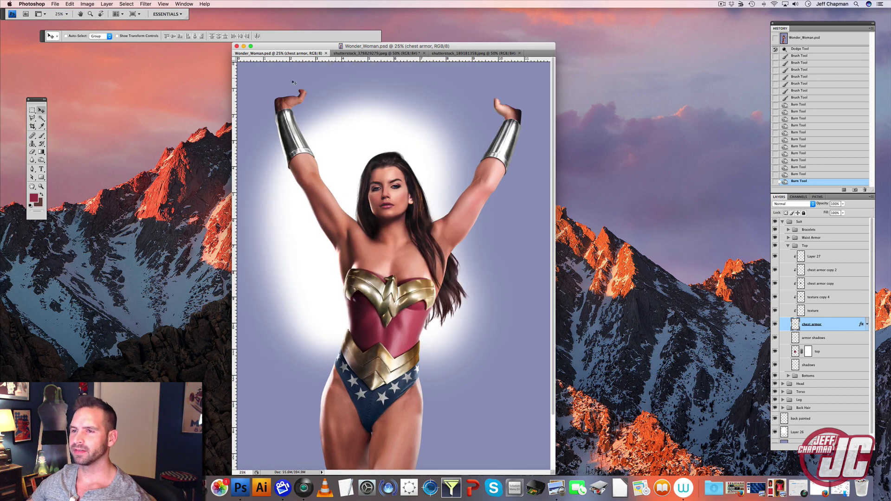
{"action": "scroll", "coordinate": [459, 110], "scroll_direction": "down", "scroll_amount": 5}
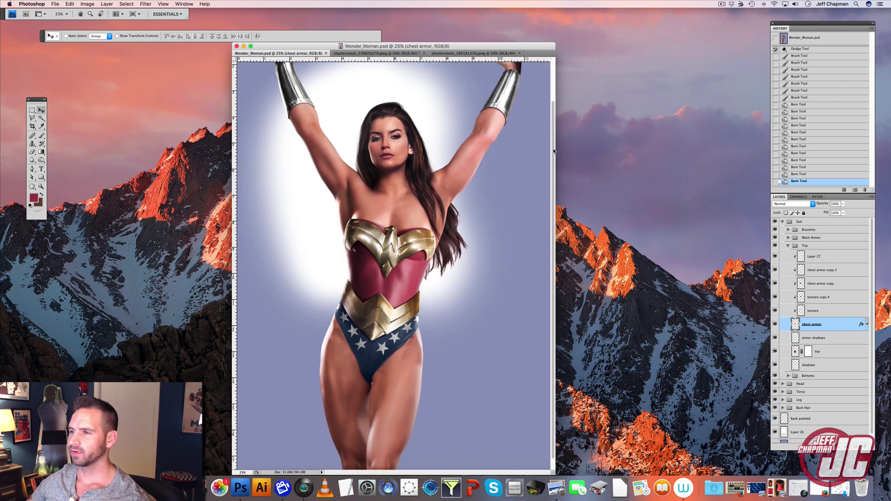
{"action": "left_click_drag", "start_coordinate": [553, 152], "coordinate": [555, 179]}
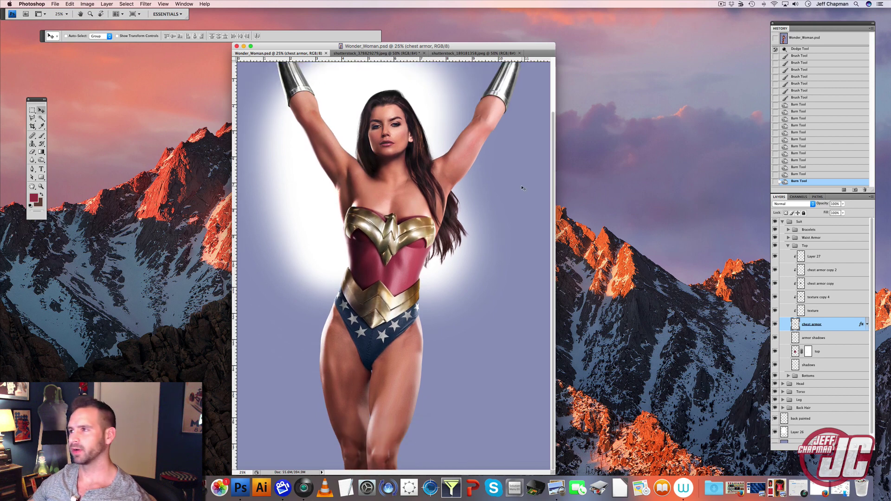